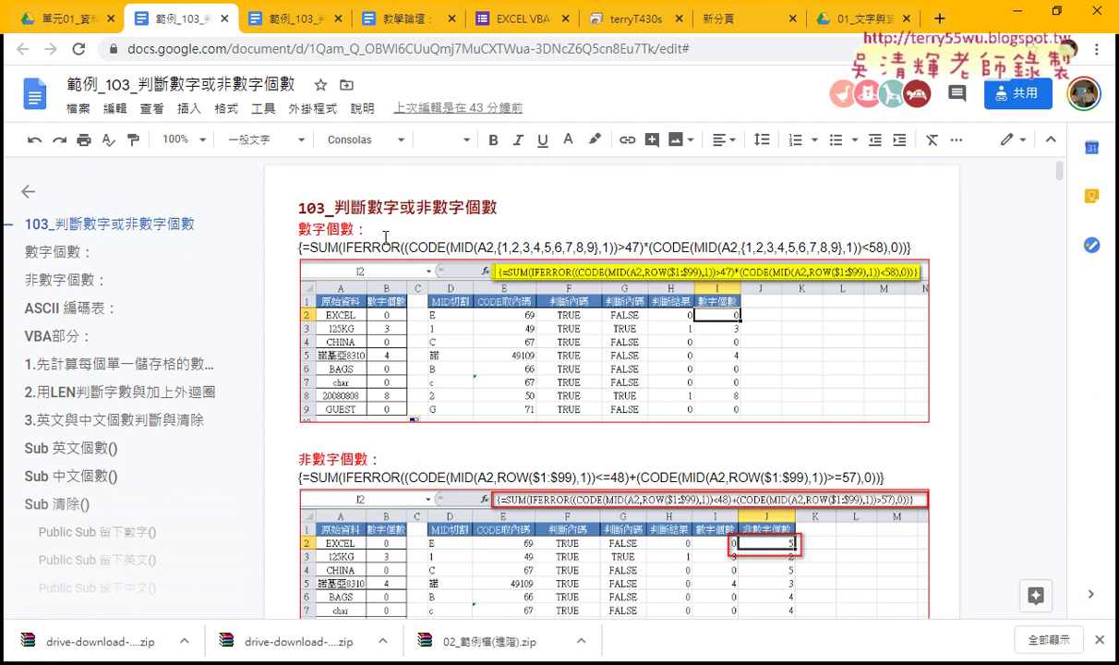
Highlight the digit-count array formula line in the tutorial
click(382, 246)
drag(907, 247, 313, 249)
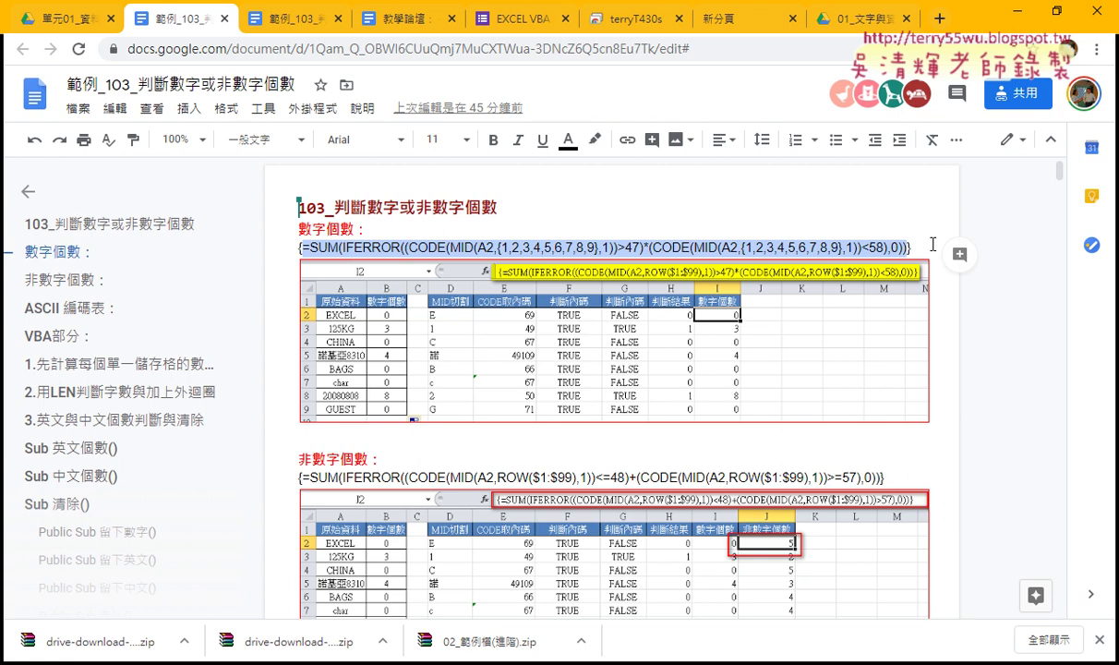
click(384, 248)
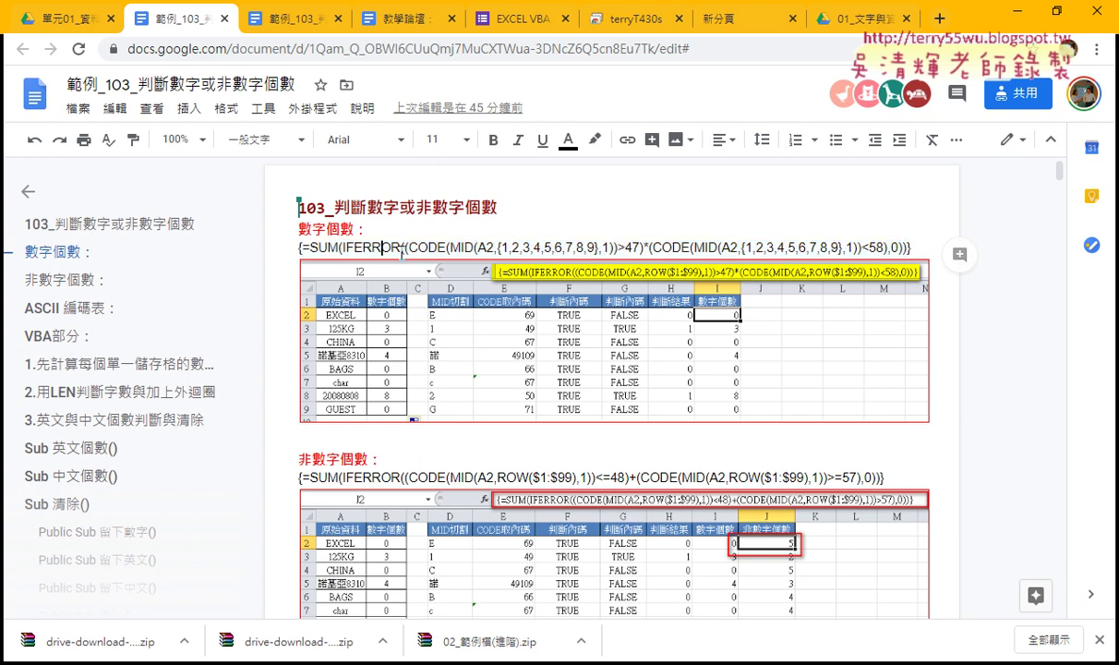
Scroll to the VBA部分 section, highlight 每個單一儲存格 in heading 1, then bring up Excel
scroll(453, 238, down, 3)
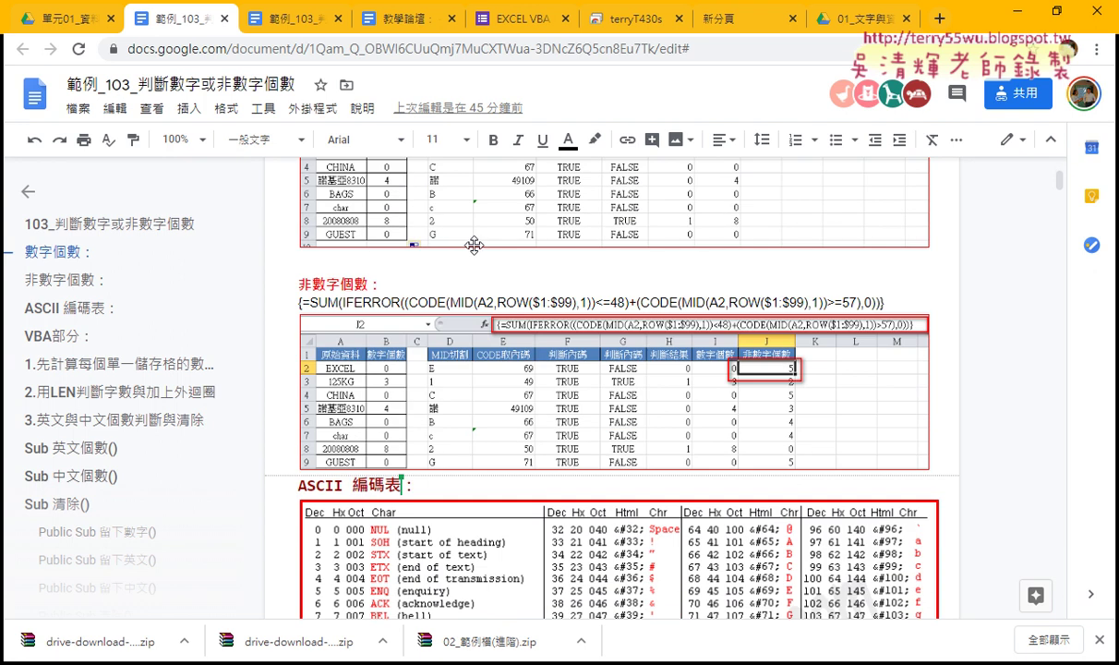
scroll(474, 245, down, 3)
scroll(476, 245, down, 2)
scroll(479, 244, down, 1)
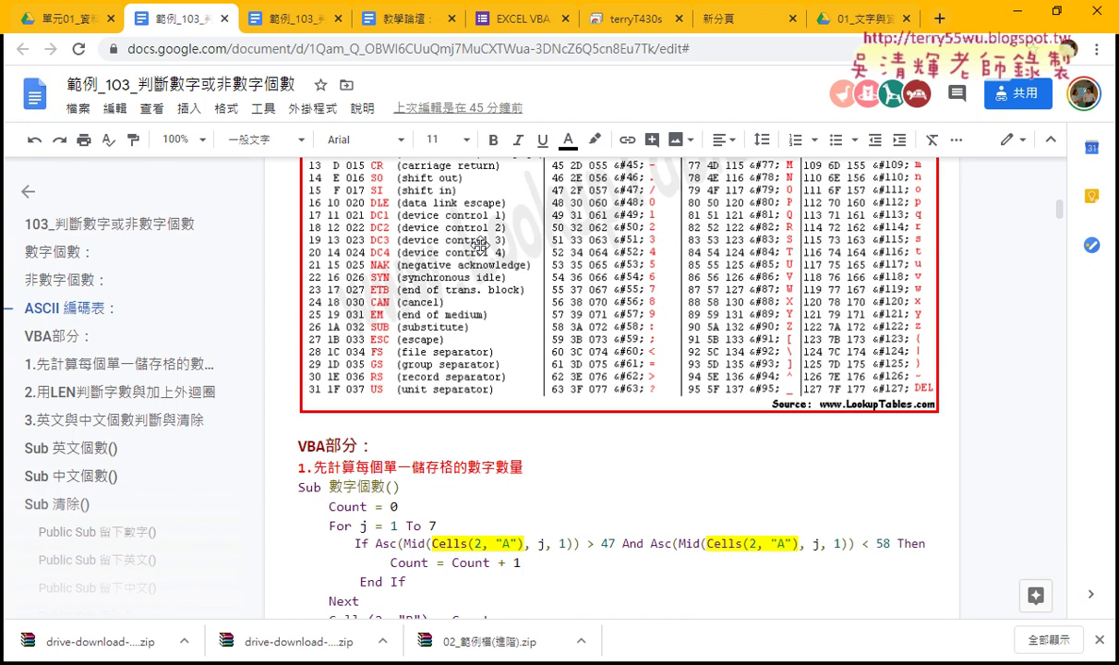
scroll(480, 244, down, 3)
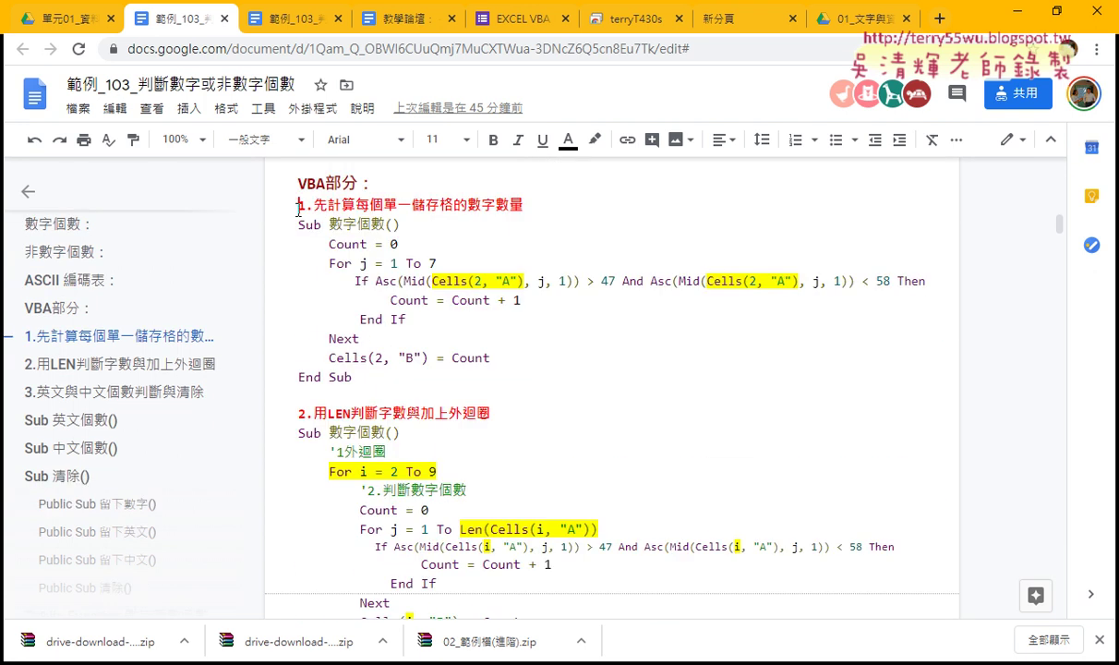
drag(297, 209, 534, 210)
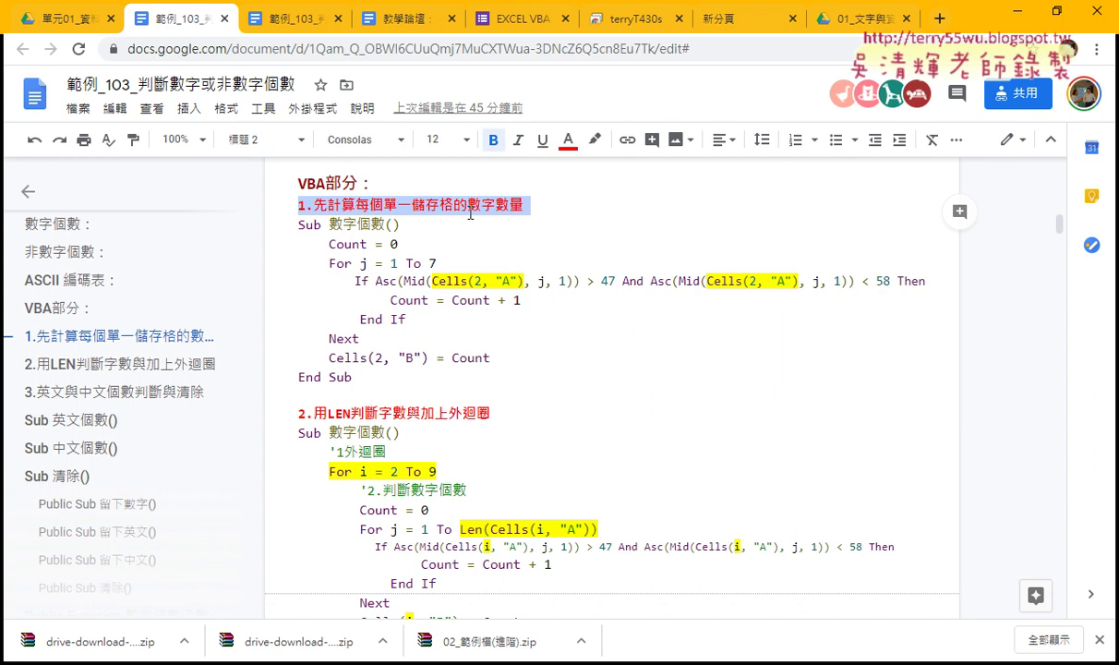
click(359, 205)
drag(367, 208, 453, 205)
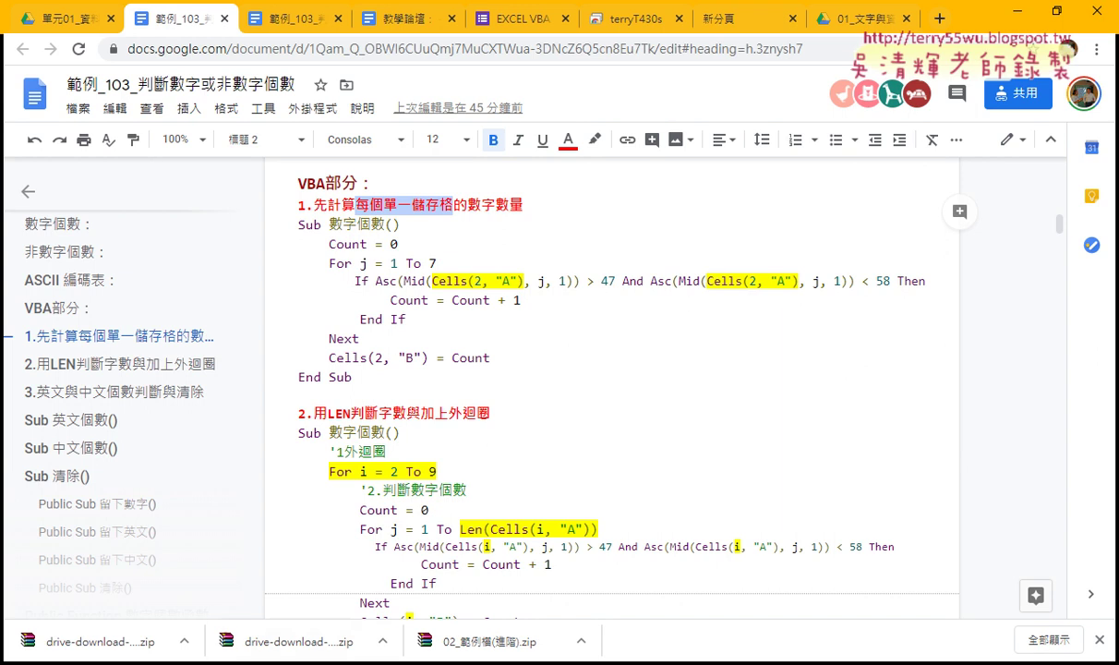
click(346, 610)
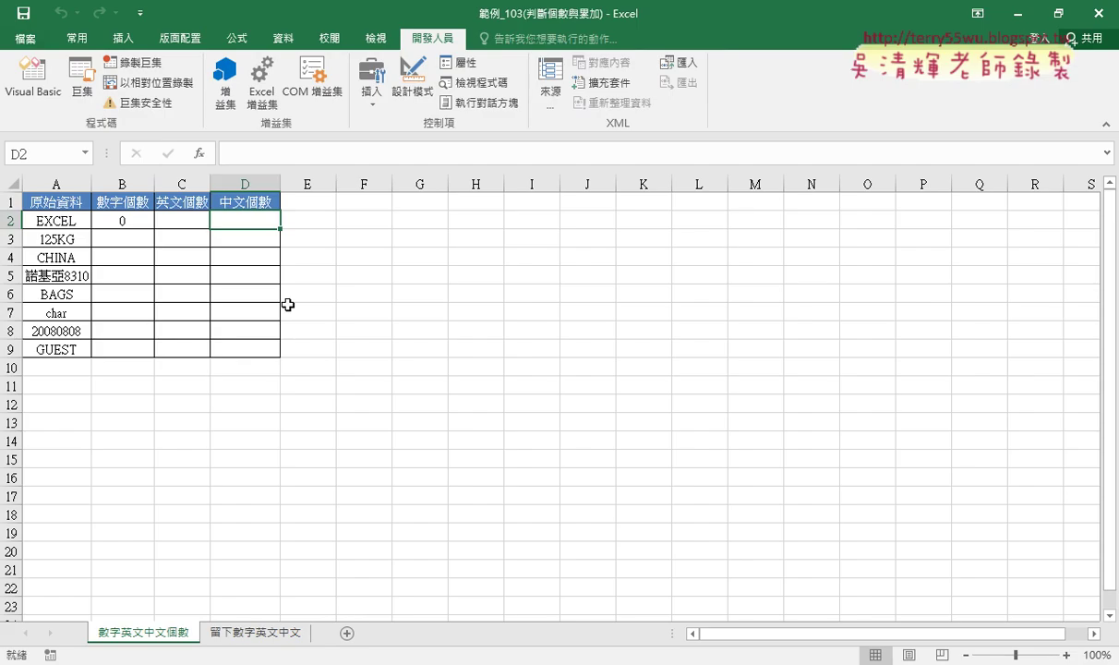
Point out the source words in A2:A9 and the count columns B, C and D
click(74, 222)
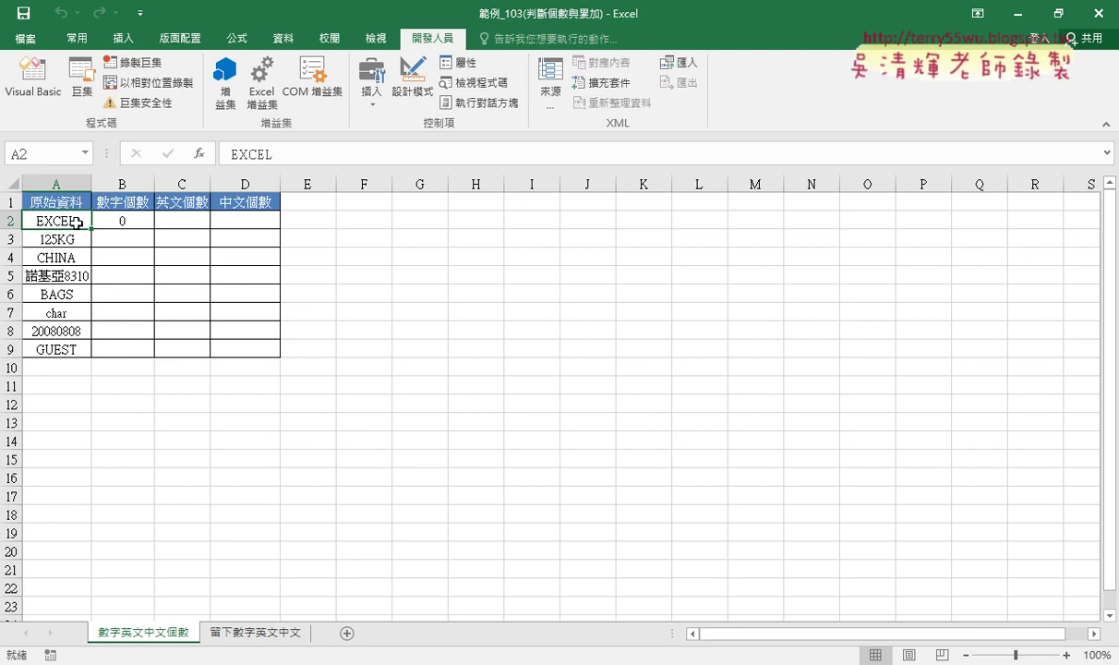
mouse_move(76, 222)
mouse_down()
mouse_move(72, 358)
mouse_move(74, 345)
mouse_up()
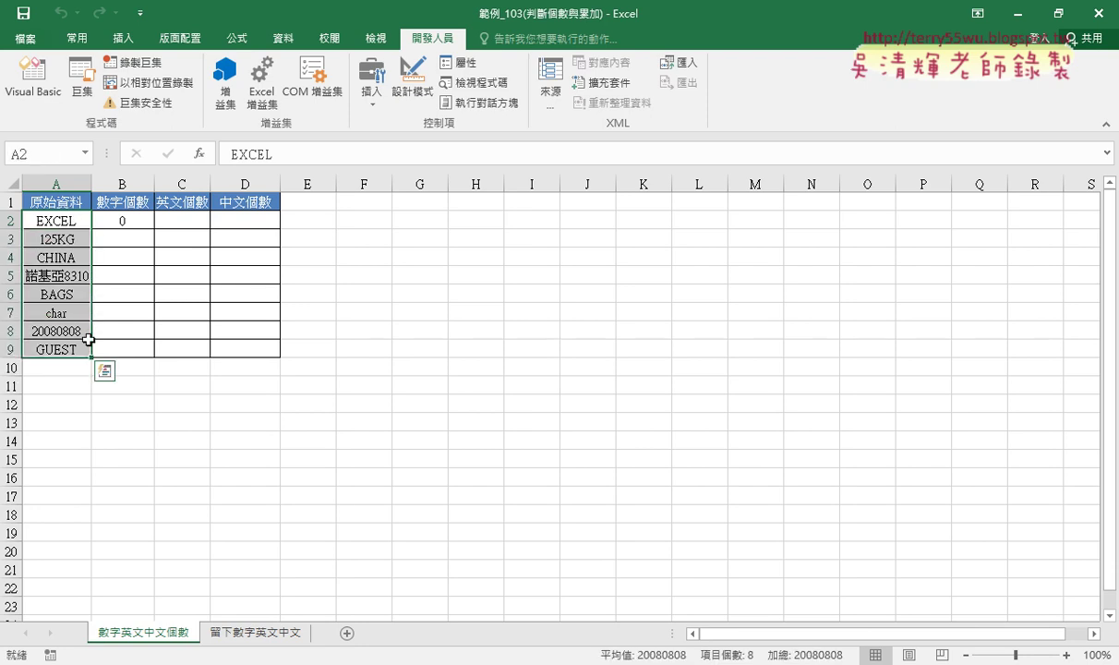
click(74, 221)
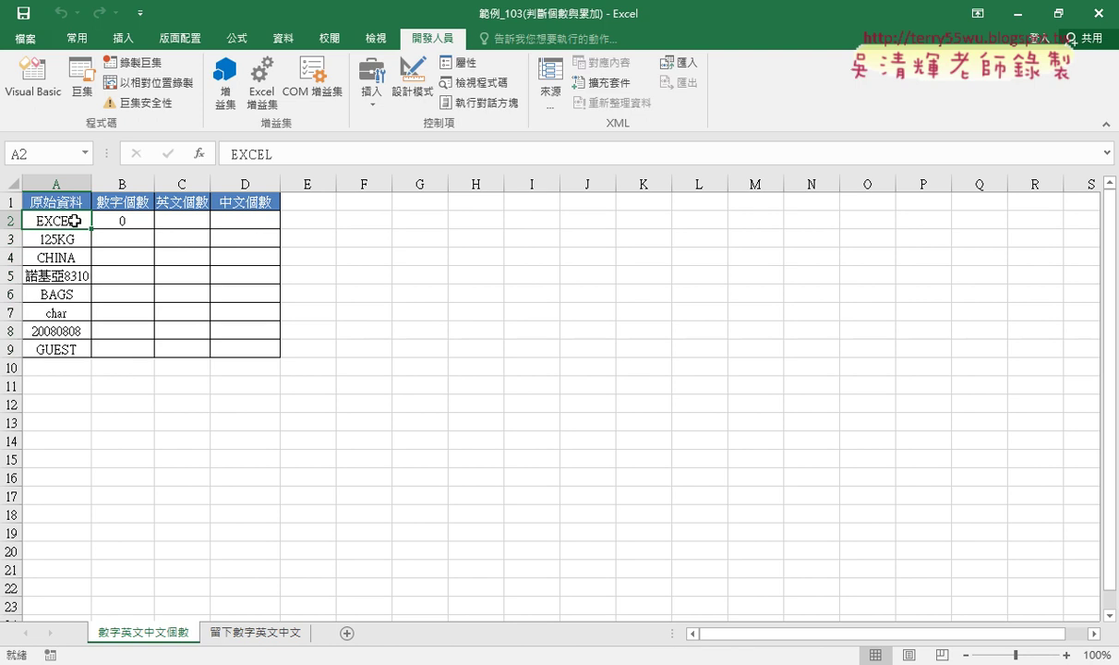
click(114, 220)
click(179, 221)
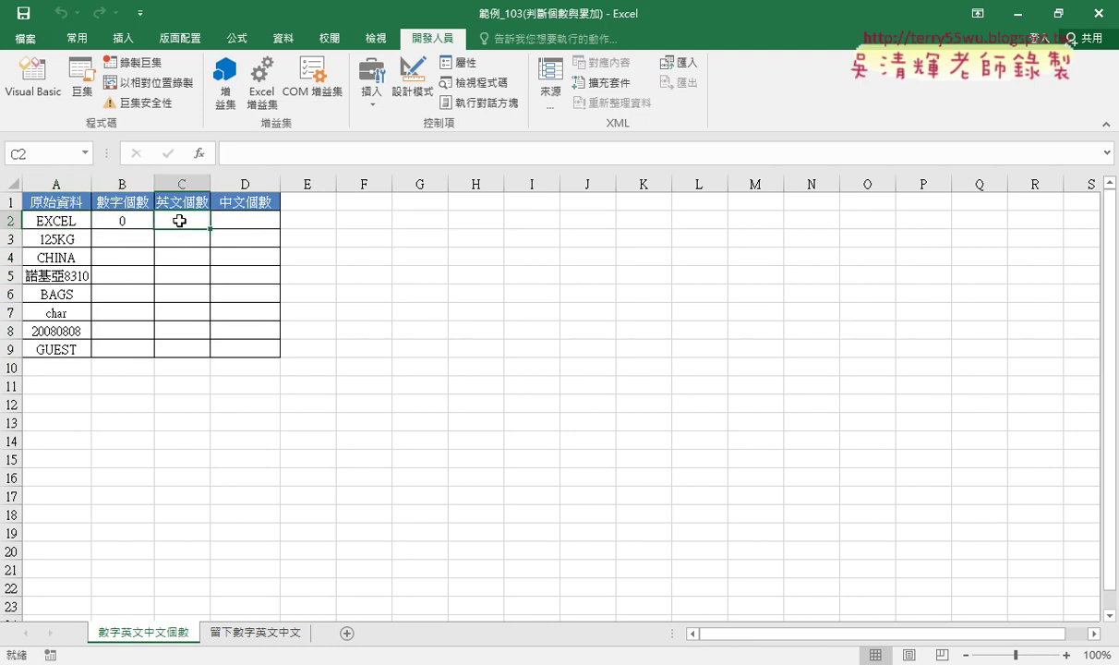
click(242, 220)
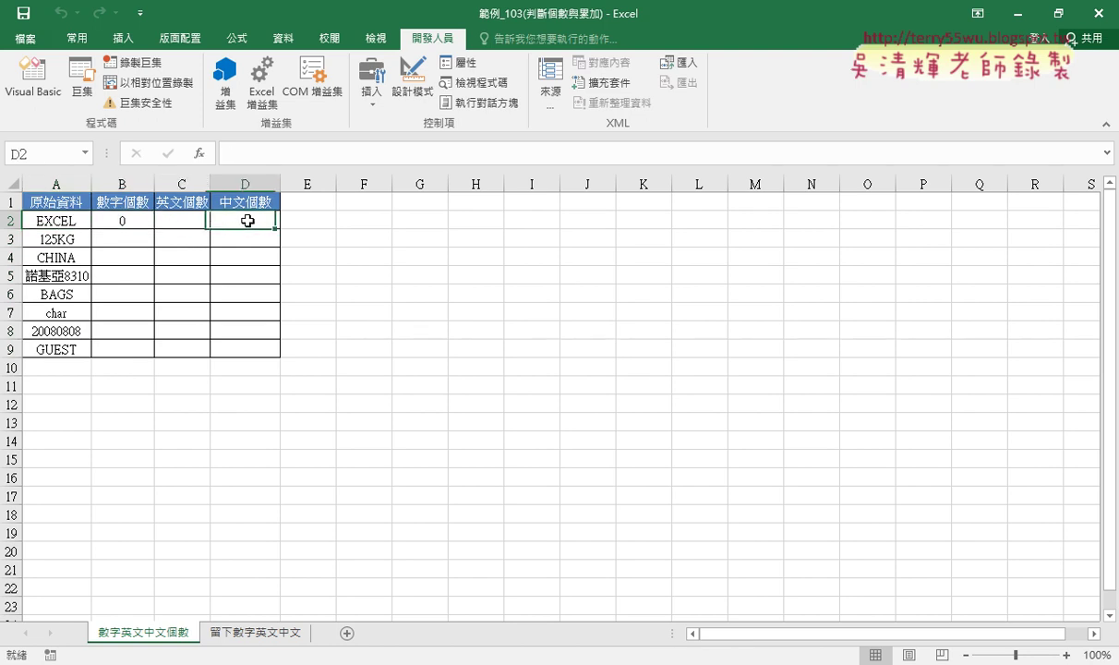
click(65, 239)
drag(58, 220, 61, 347)
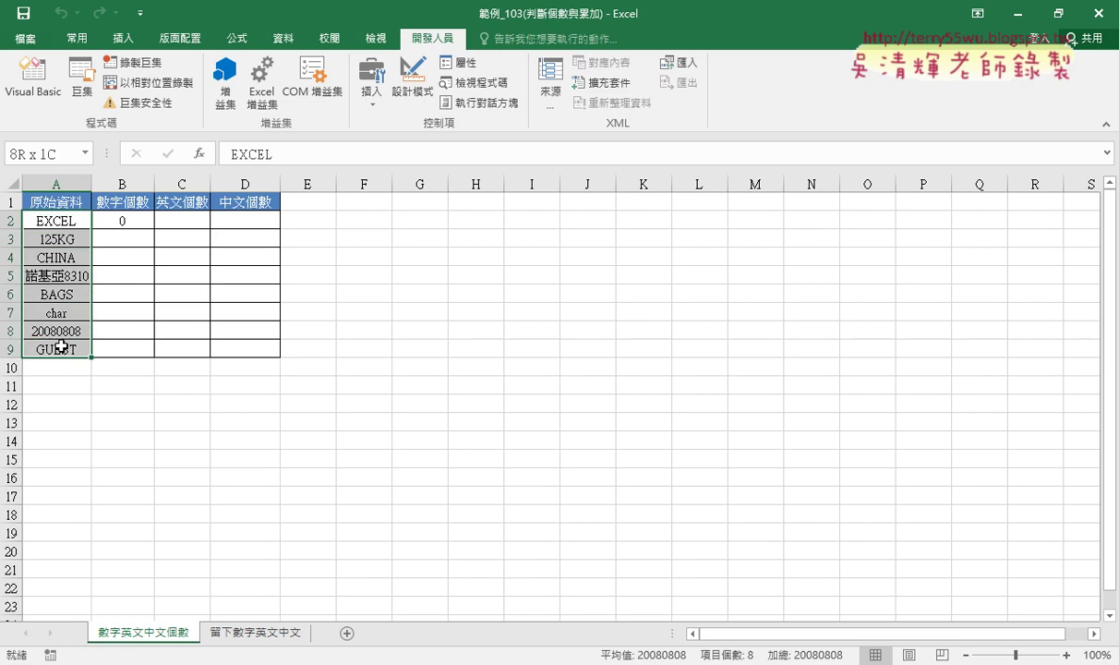
click(11, 220)
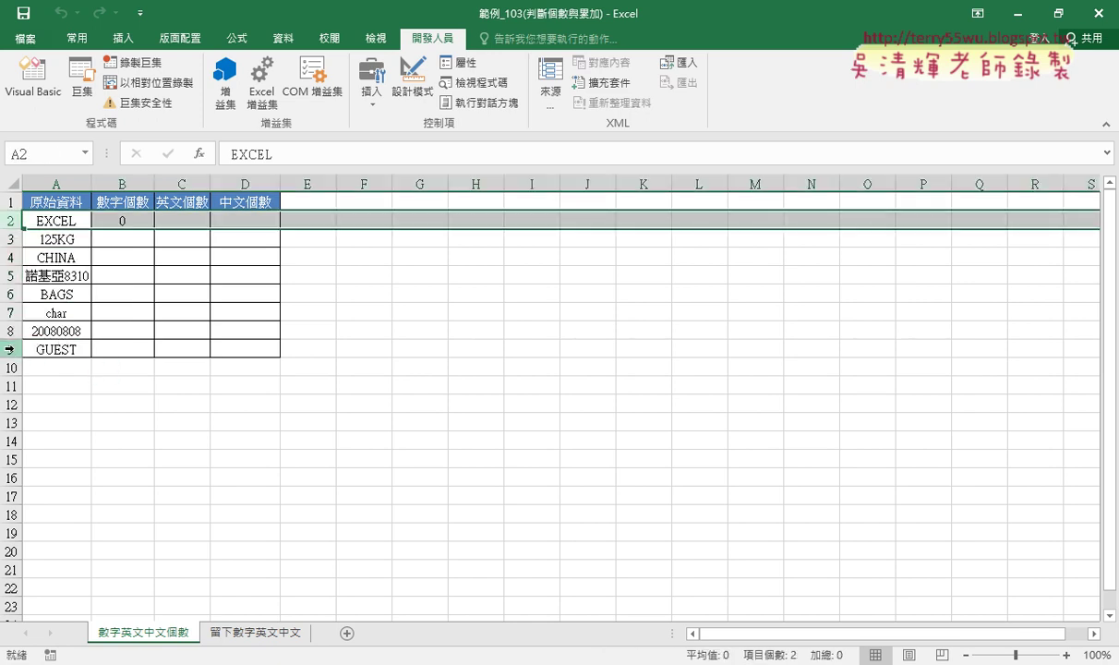
click(11, 349)
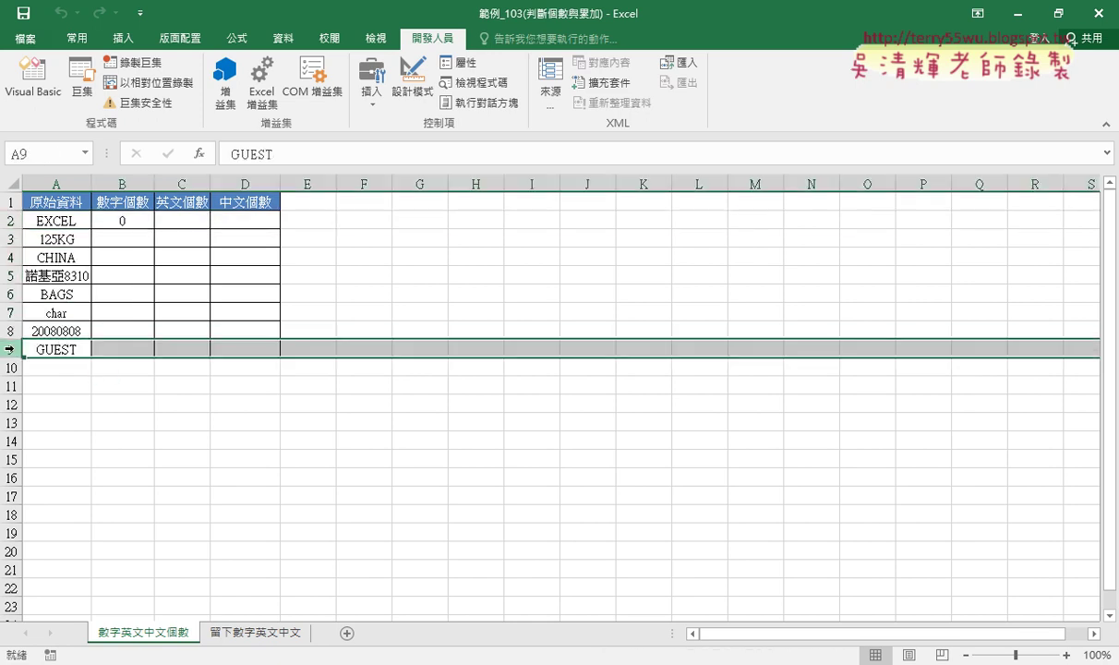
Walk through the count cells in rows 3–4, then return to B2 and A2
click(132, 231)
click(187, 231)
click(236, 233)
click(117, 257)
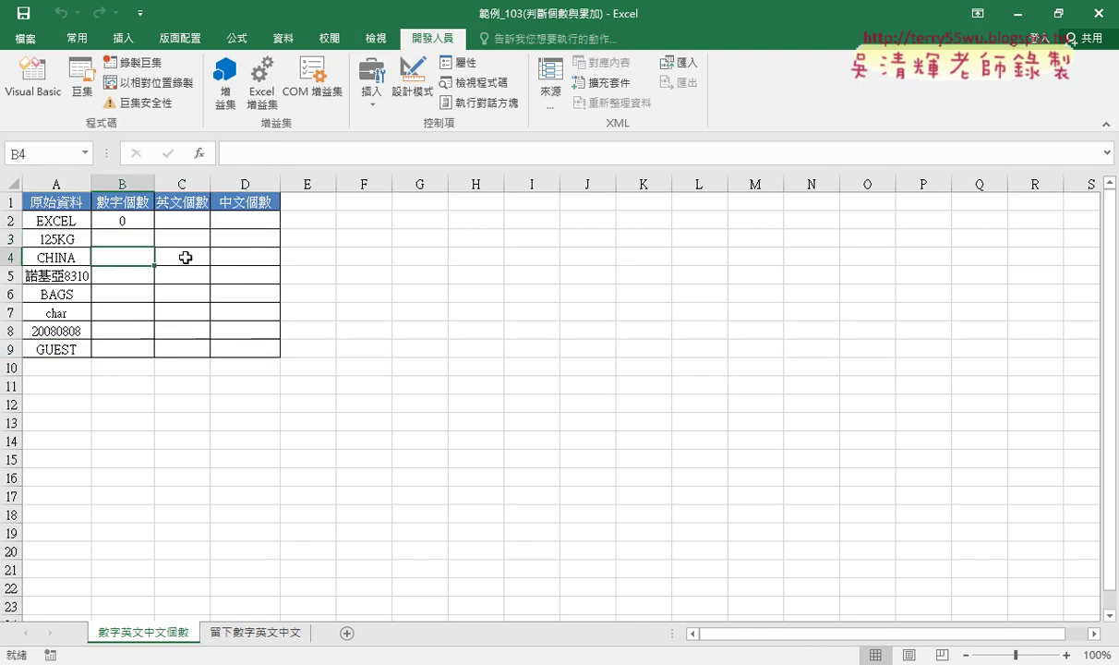
click(186, 258)
click(258, 257)
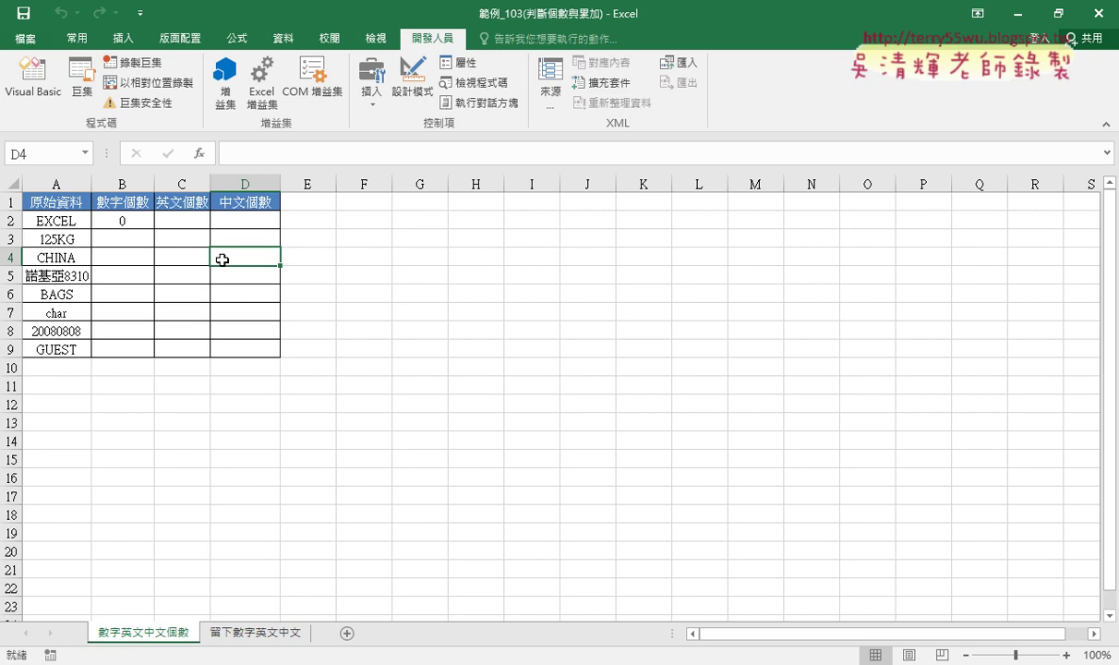
click(129, 220)
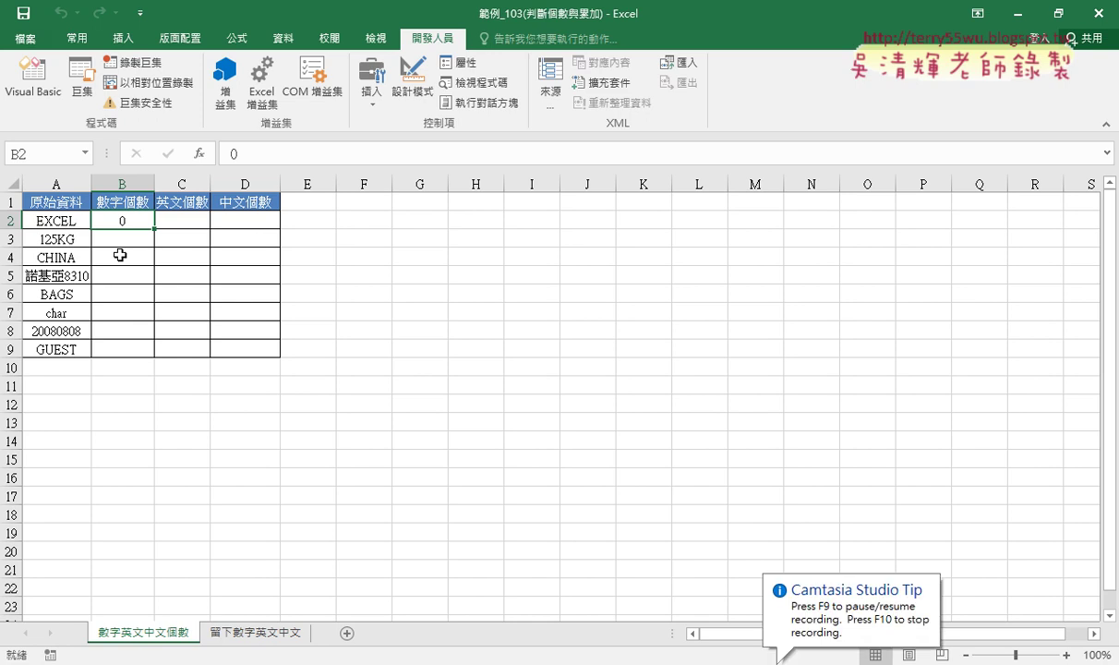
click(48, 211)
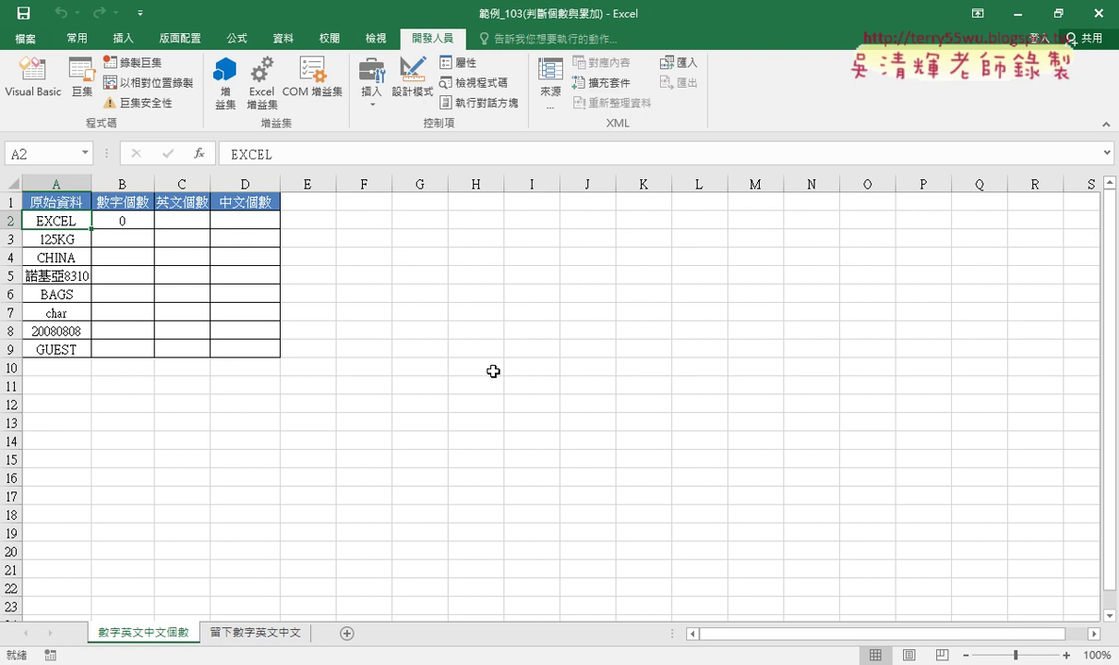
Zoom the worksheet in to 180%
click(1067, 654)
click(1067, 655)
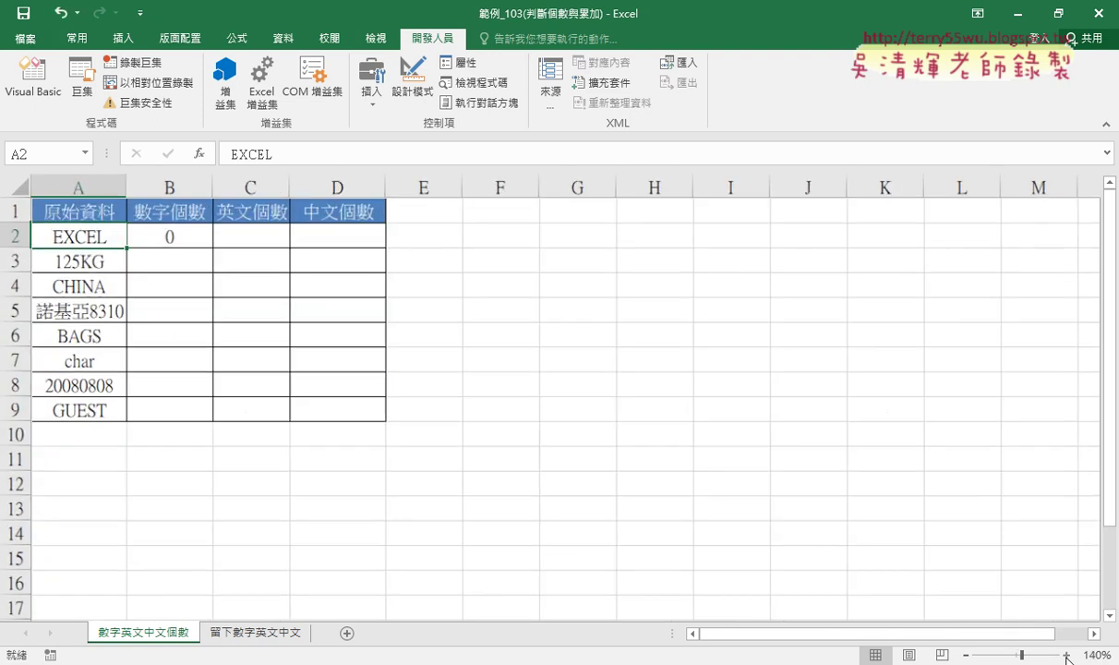
click(1067, 655)
click(1066, 655)
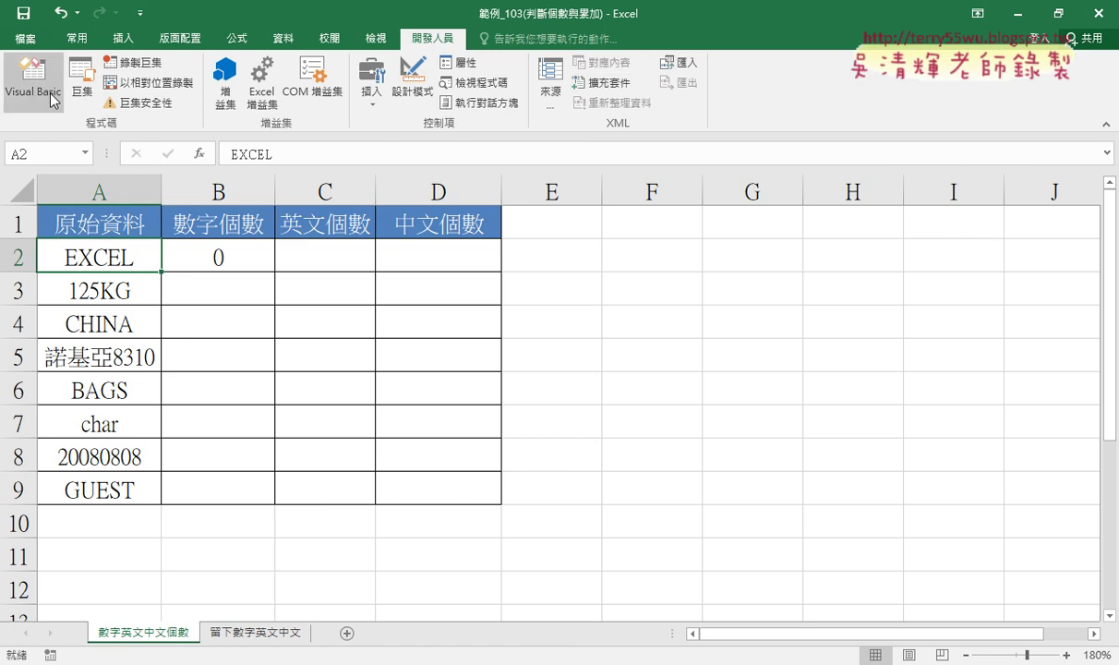
Clear the 0 from cell B2 and open the Visual Basic editor
click(223, 254)
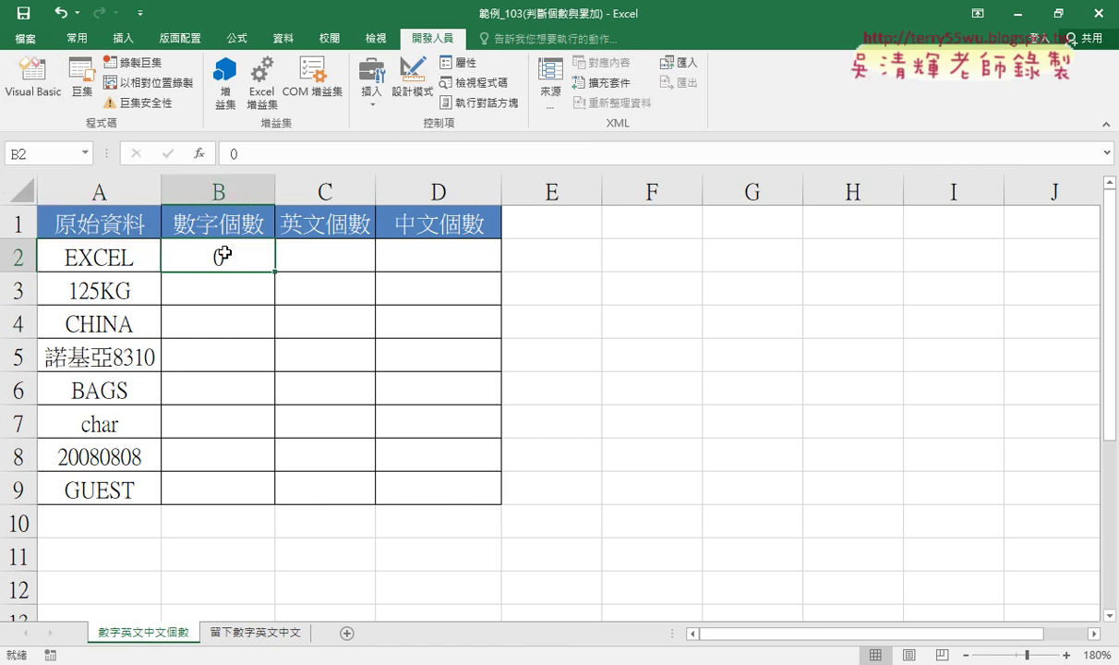
key(Delete)
click(32, 78)
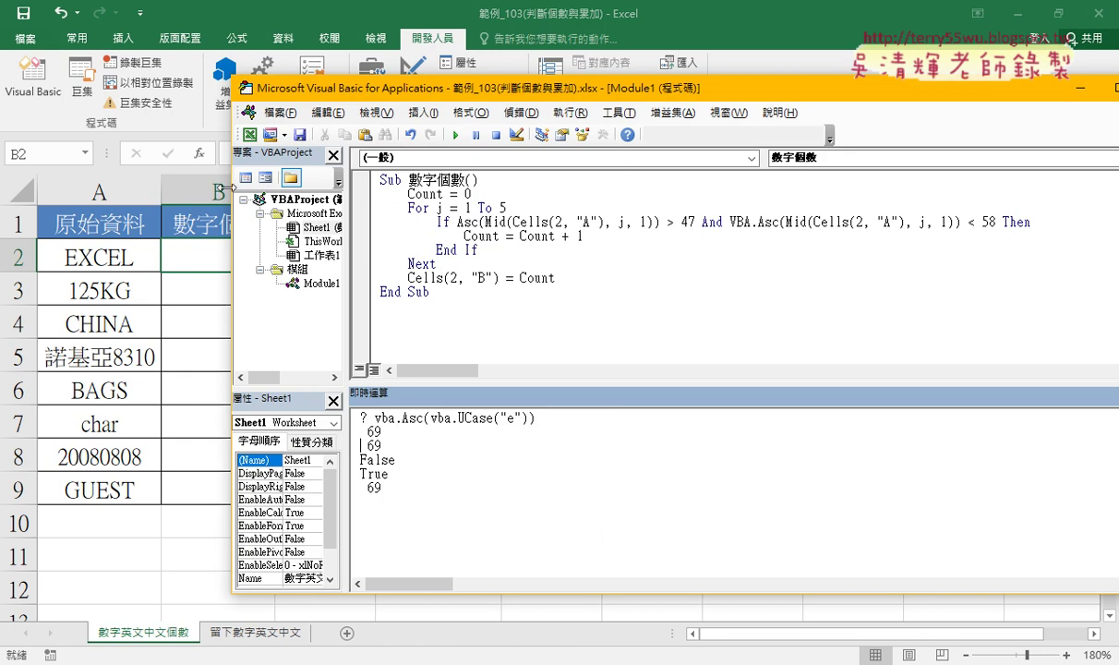
Arrange the VBA editor so columns A–C of the worksheet stay visible
drag(447, 88, 636, 94)
click(661, 269)
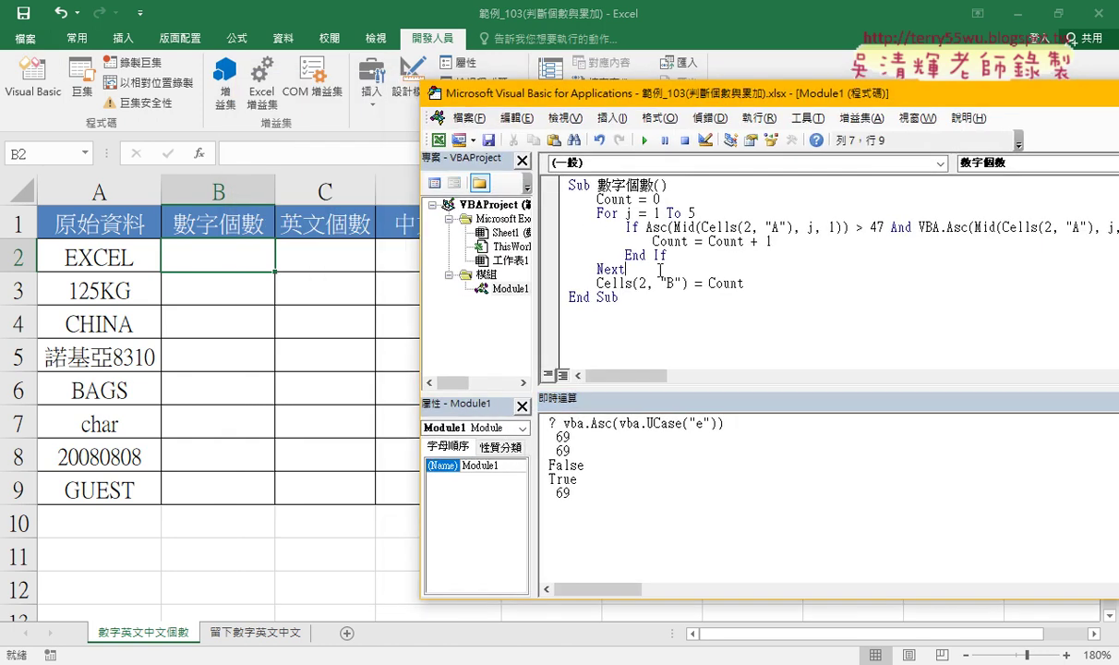
drag(579, 97, 244, 99)
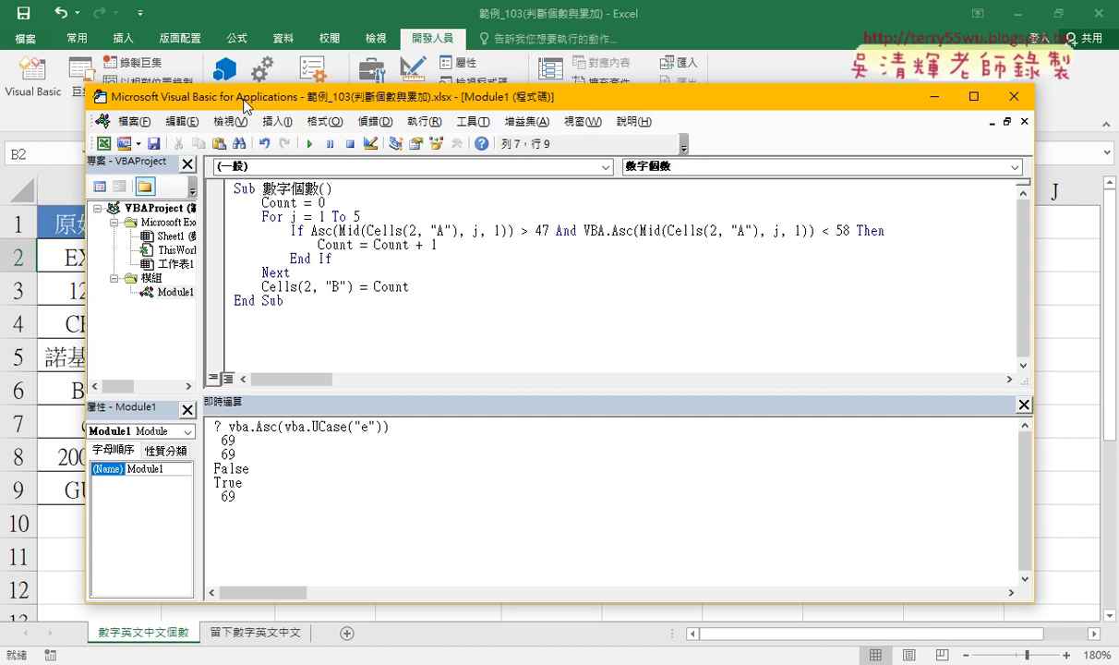
click(1023, 405)
mouse_move(446, 104)
mouse_down()
mouse_move(664, 83)
mouse_move(749, 89)
mouse_up()
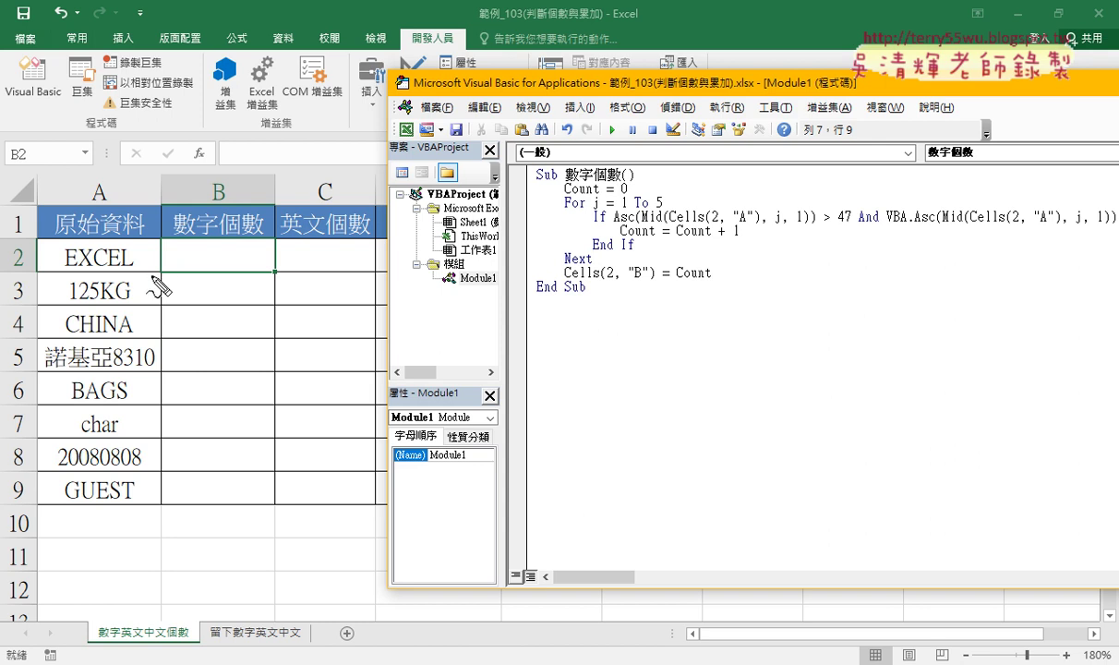
Annotate EXCEL in A2 with an arrow to the B2 result, then clear the marks
mouse_move(149, 274)
mouse_down()
mouse_move(46, 265)
mouse_move(143, 242)
mouse_move(128, 270)
mouse_up()
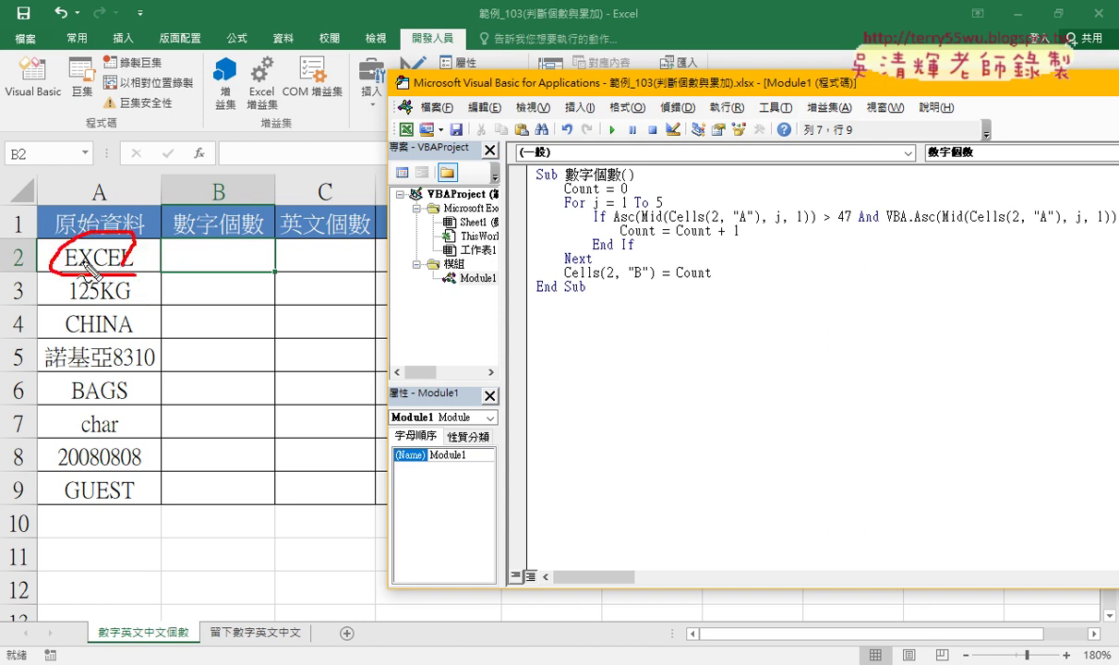
mouse_move(99, 223)
mouse_down()
mouse_move(222, 229)
mouse_move(234, 209)
mouse_move(242, 249)
mouse_move(257, 245)
mouse_up()
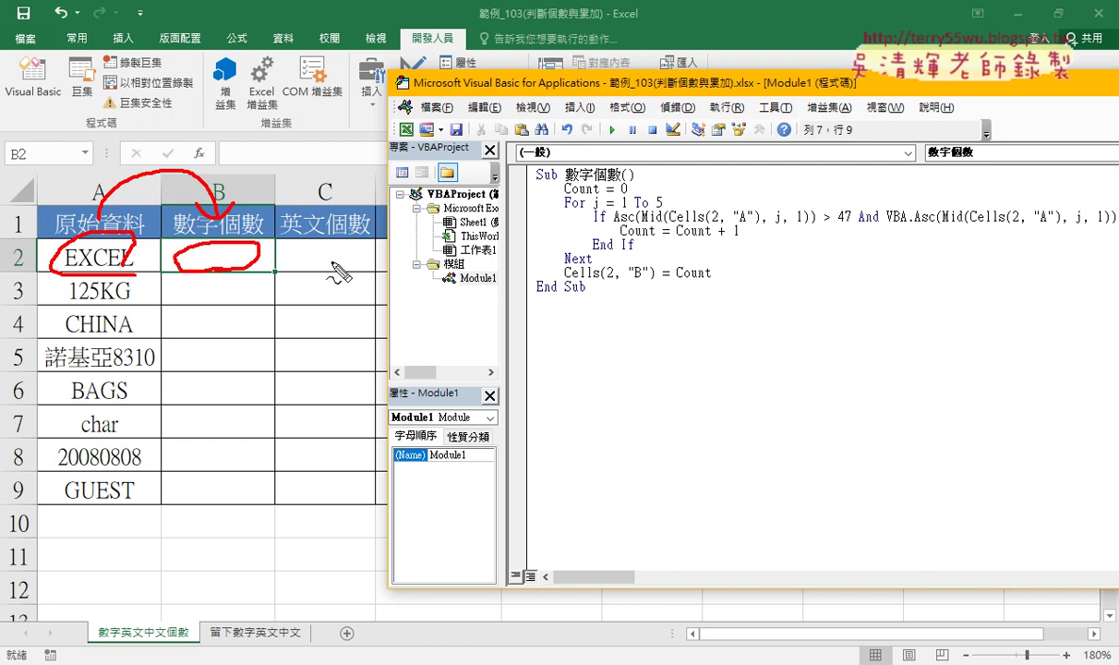
key(Escape)
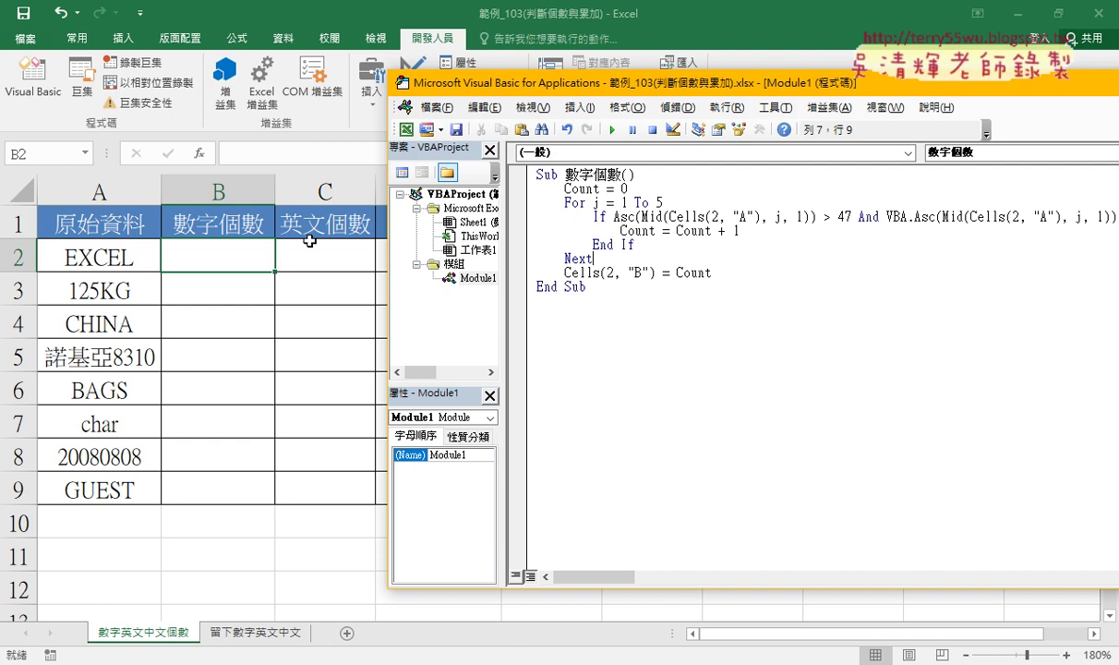
Run the 數字個數 macro and highlight the > 47 comparison in its If line
click(677, 231)
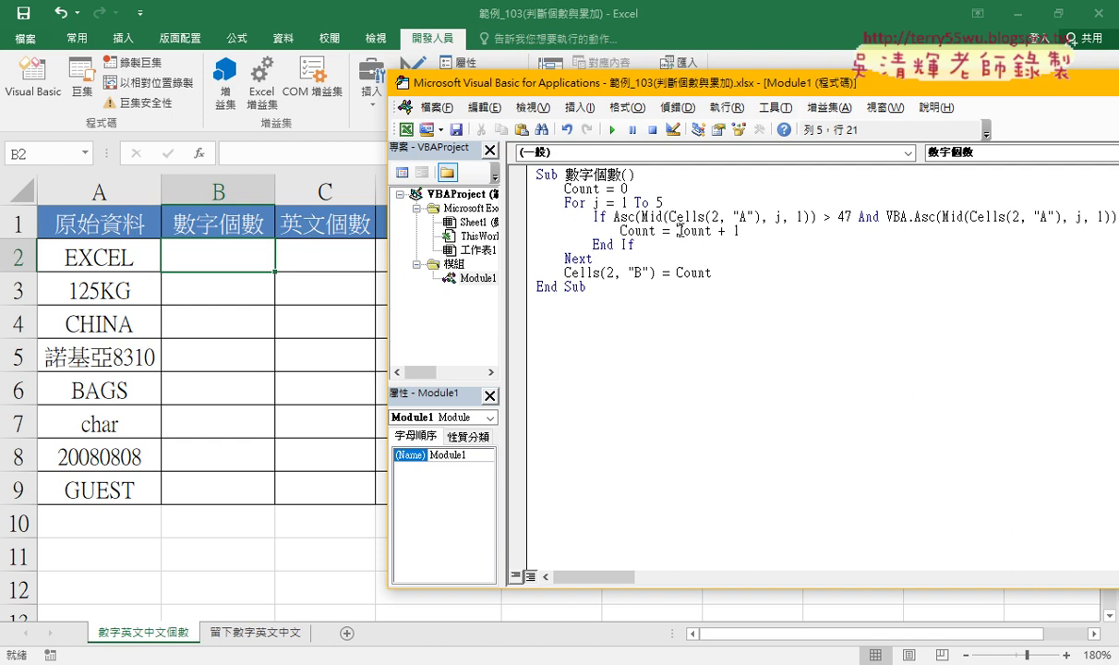
click(612, 132)
drag(659, 90, 520, 90)
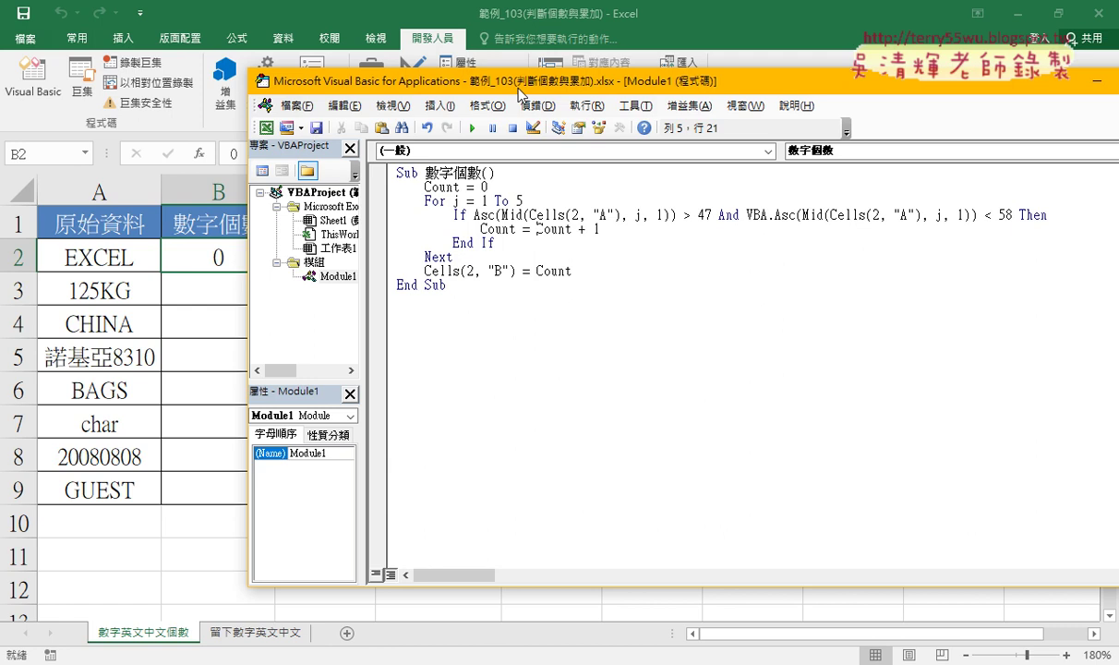
drag(518, 88, 523, 89)
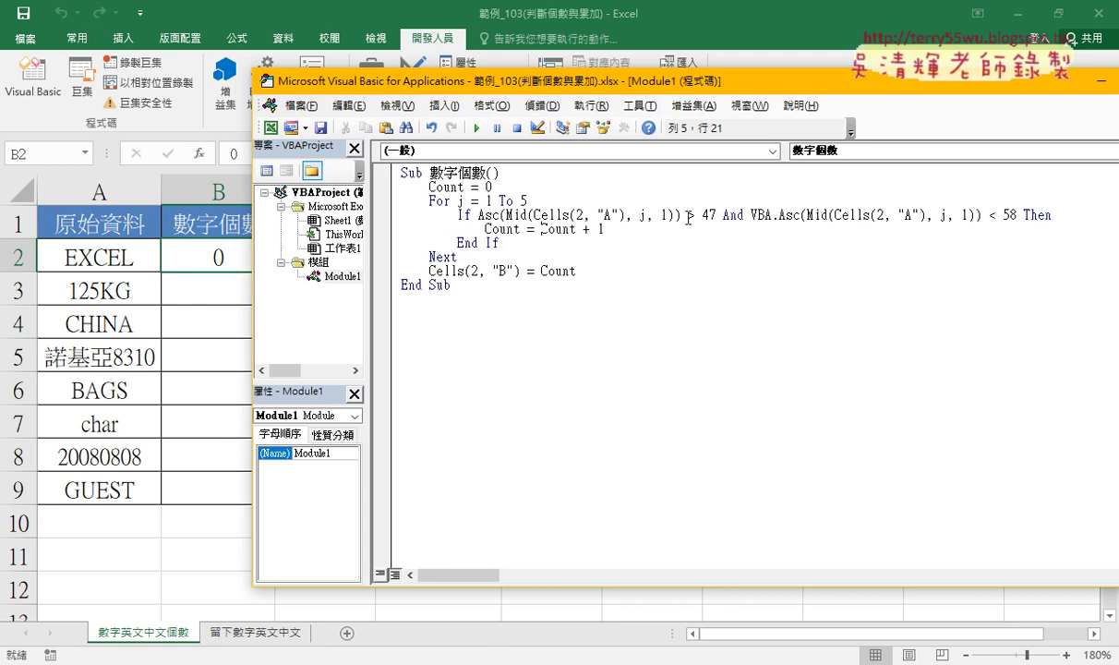
drag(688, 215, 717, 216)
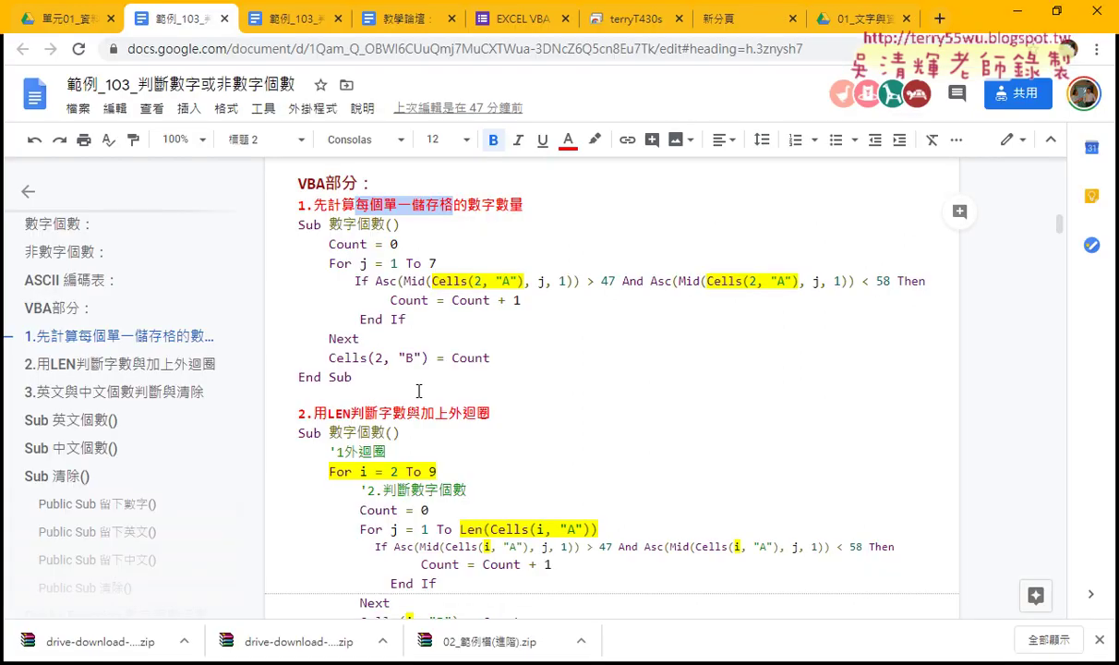
Scroll to the ASCII 編碼表 heading in the doc and enlarge its text
scroll(419, 390, up, 3)
scroll(419, 389, up, 3)
scroll(417, 389, down, 1)
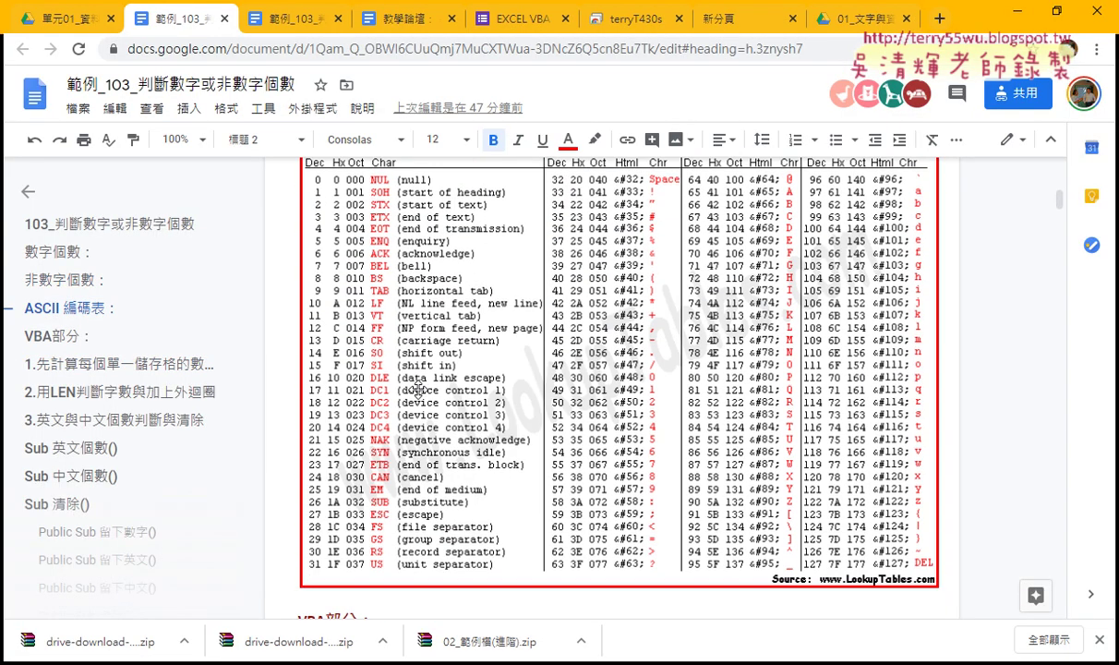
scroll(419, 389, up, 1)
drag(298, 223, 401, 223)
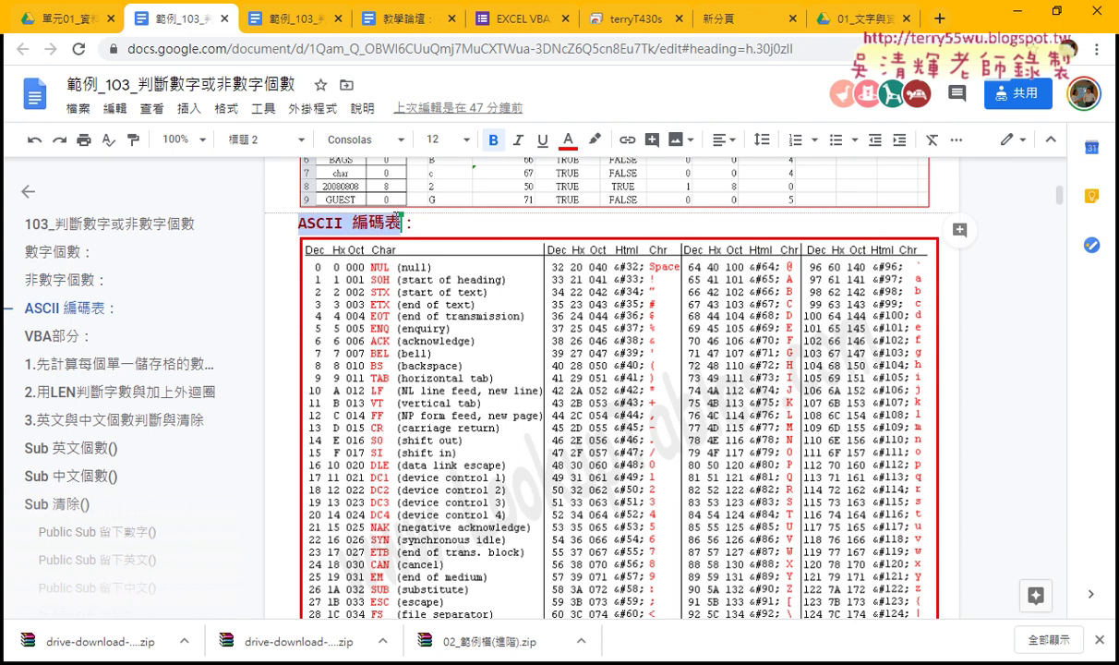
key(ctrl+shift+period)
scroll(587, 403, down, 1)
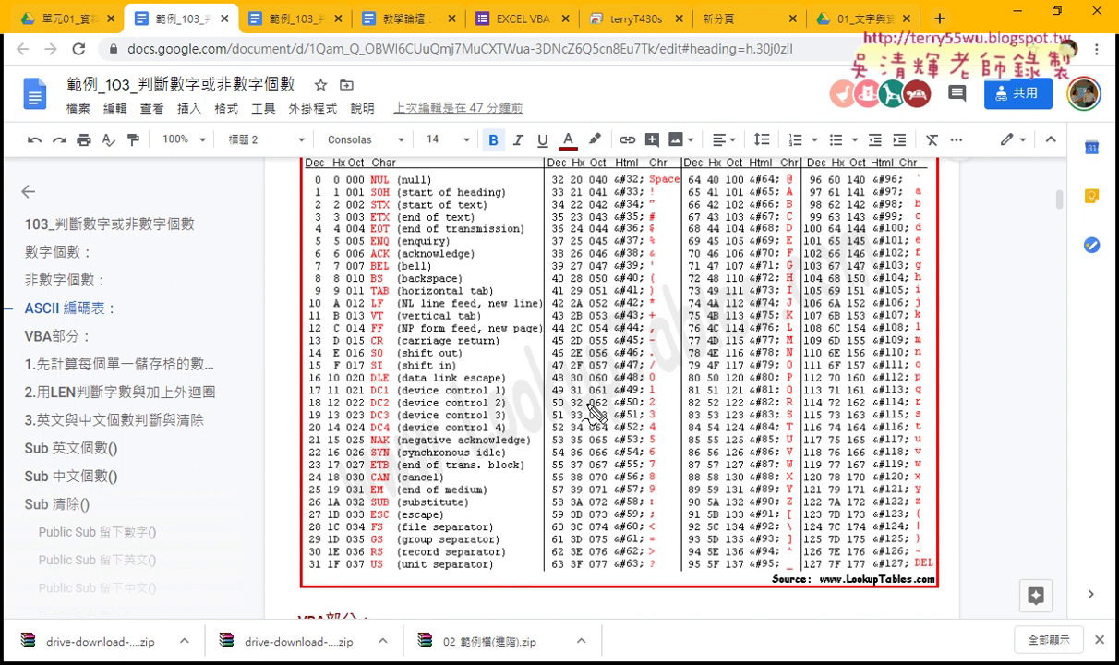
Pen-mark ASCII codes 47–58 around the digits with an And note, then return to Excel
mouse_move(663, 370)
mouse_down()
mouse_move(522, 375)
mouse_move(530, 417)
mouse_move(542, 399)
mouse_up()
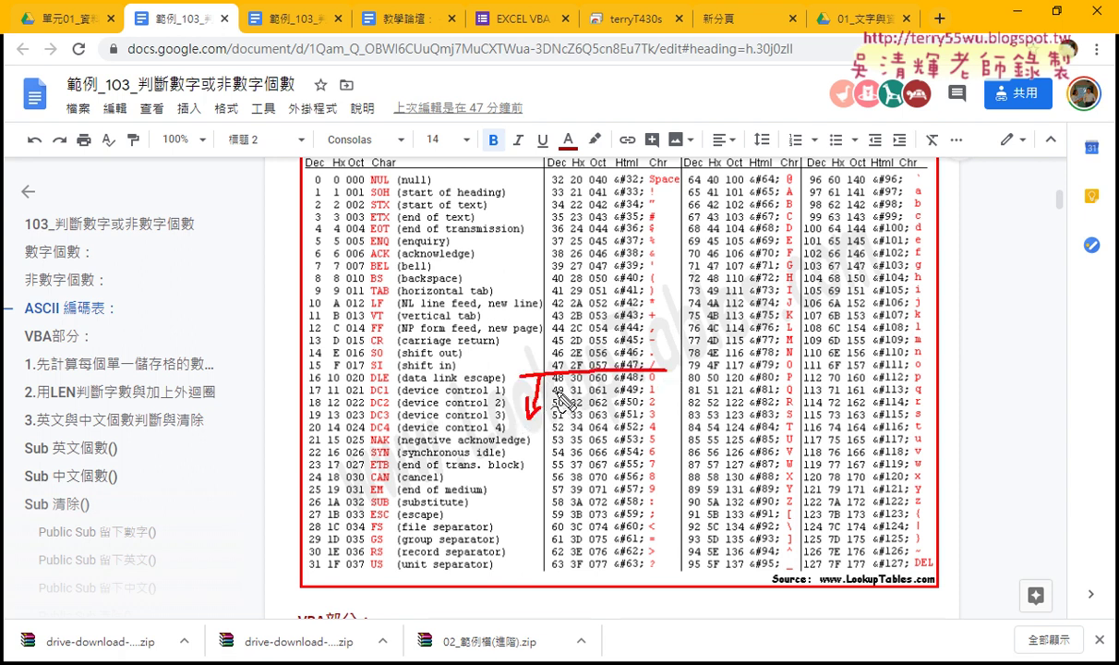
drag(545, 354, 548, 353)
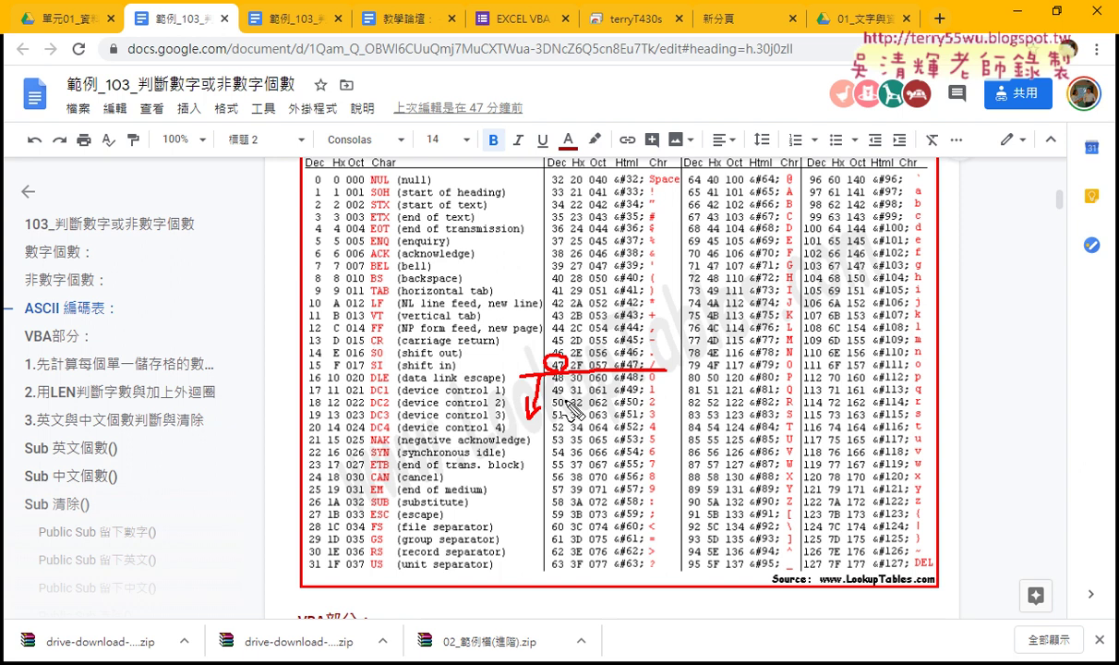
mouse_move(657, 495)
mouse_down()
mouse_move(517, 497)
mouse_move(550, 500)
mouse_up()
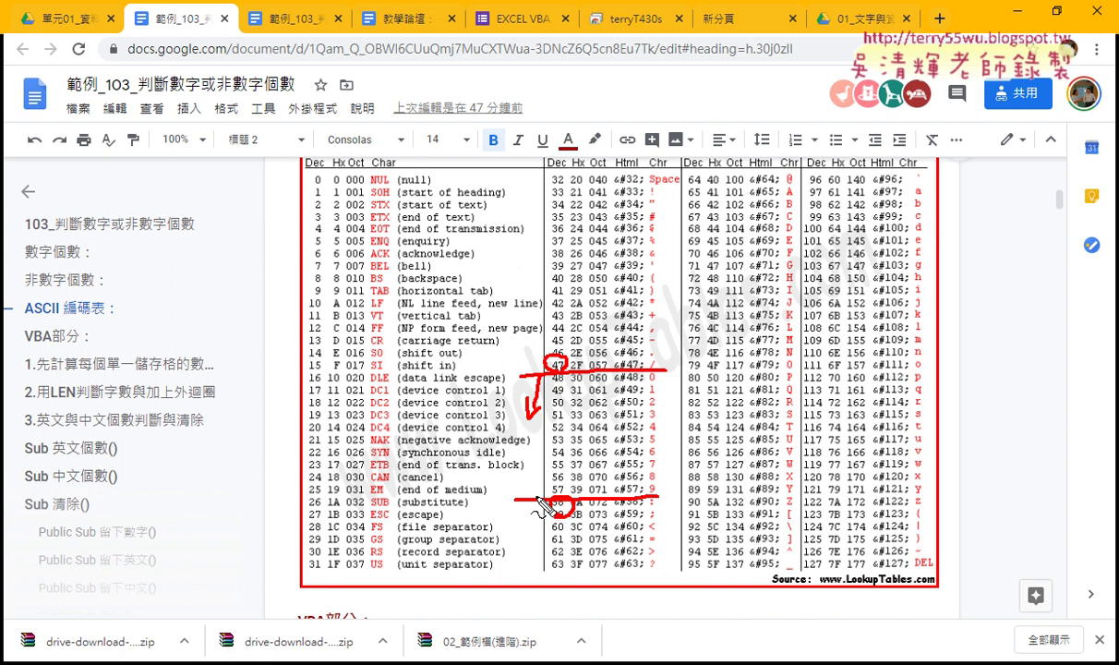
mouse_move(537, 499)
mouse_down()
mouse_move(537, 431)
mouse_move(545, 443)
mouse_up()
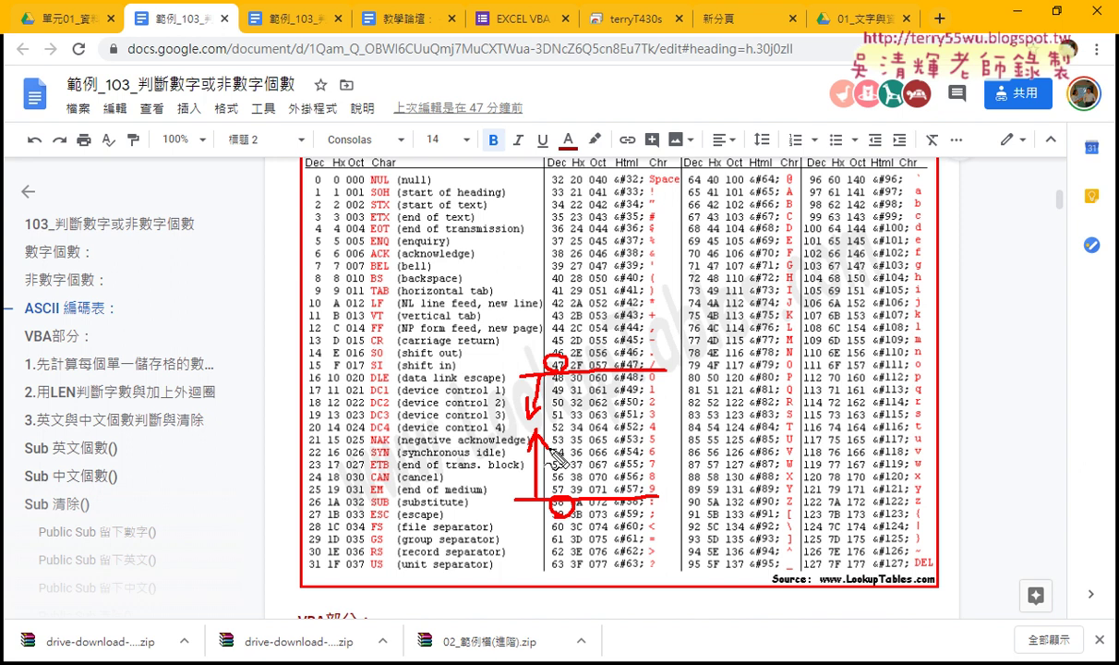
mouse_move(662, 428)
mouse_down()
mouse_move(685, 411)
mouse_move(737, 432)
mouse_up()
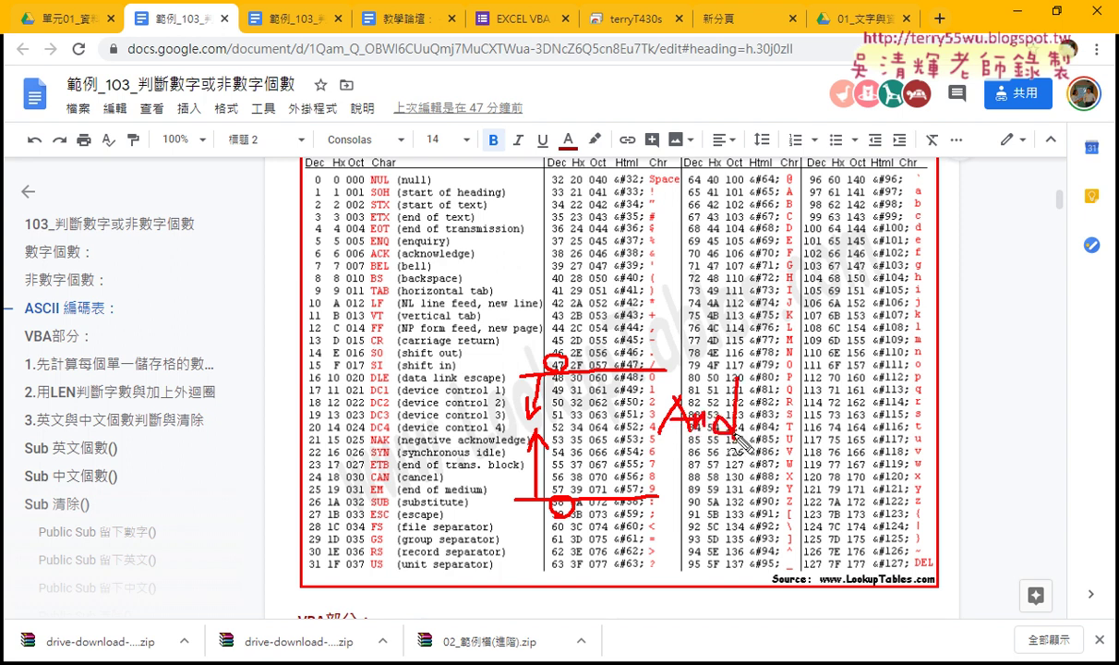
drag(553, 355, 557, 371)
key(Escape)
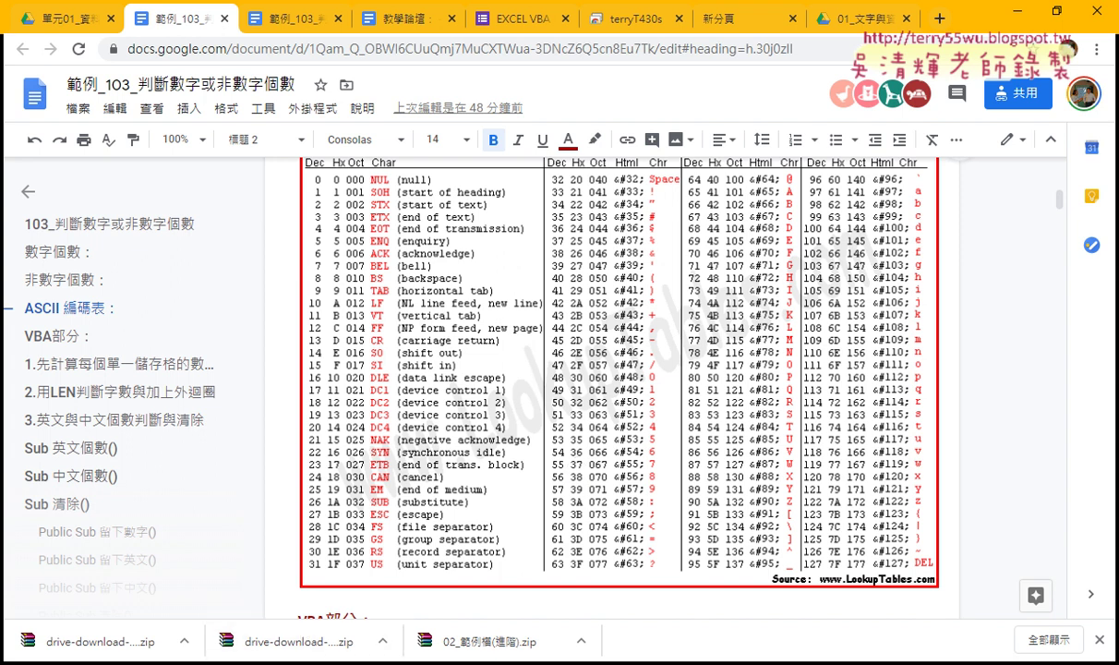
click(349, 611)
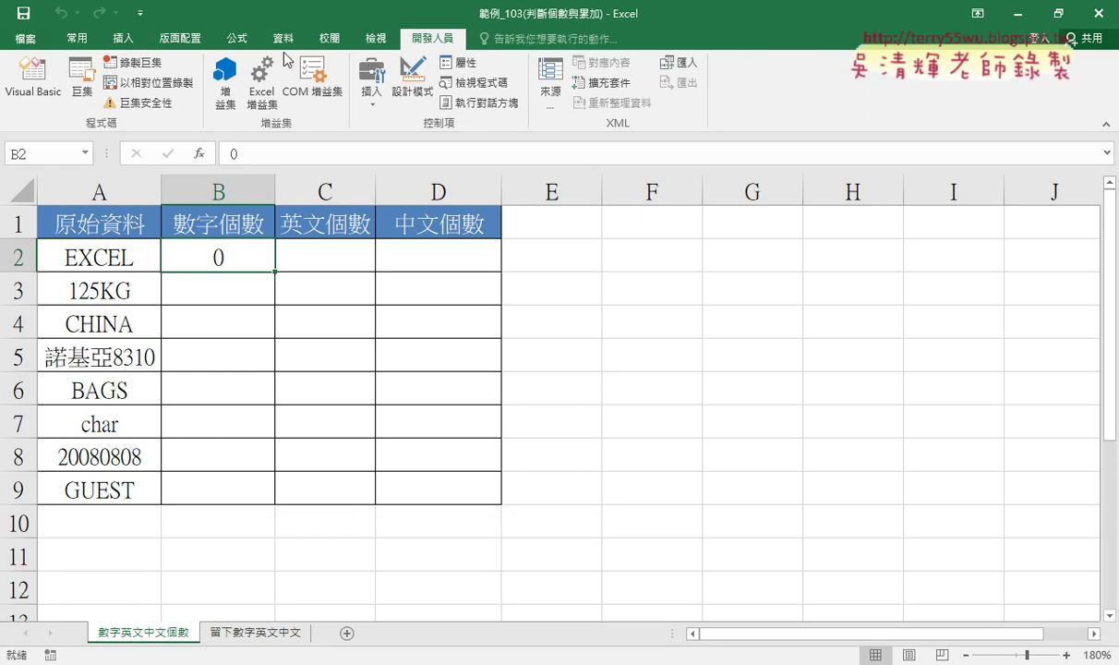
Open the VBA editor on Module1 with the caret below the 數字個數 macro's End Sub
click(48, 95)
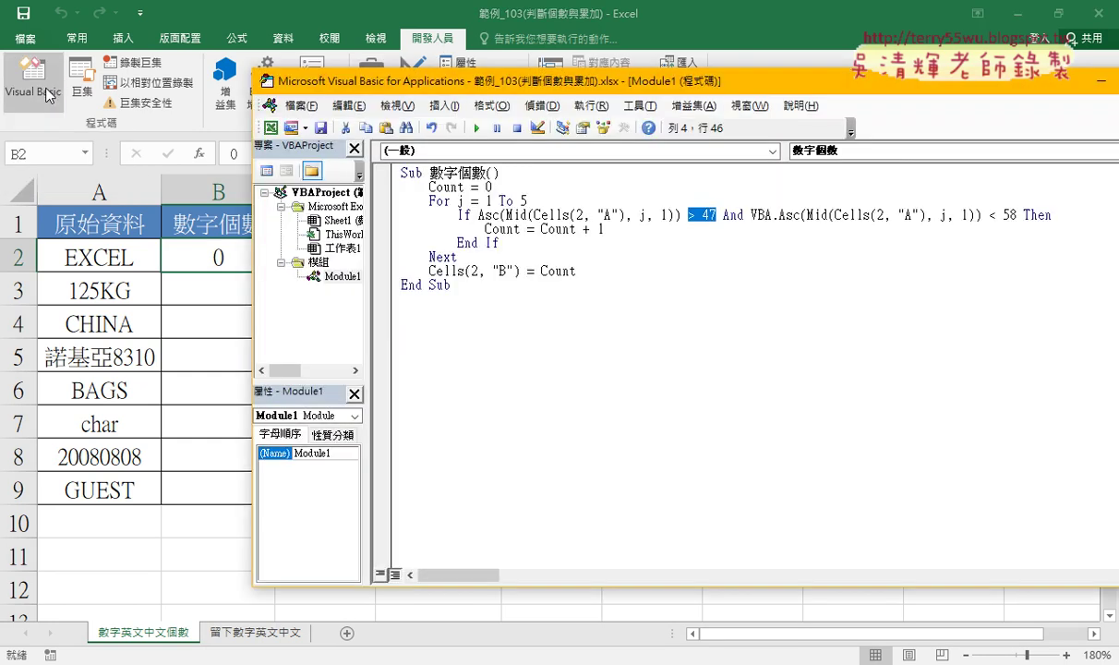
right_click(328, 248)
mouse_move(397, 319)
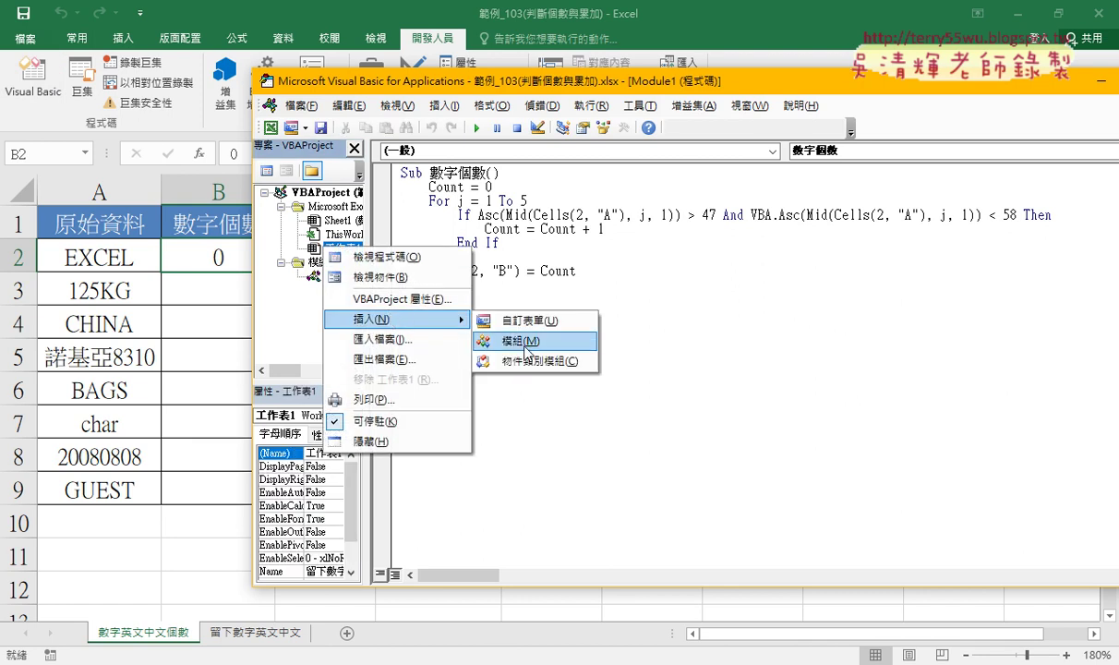
click(526, 348)
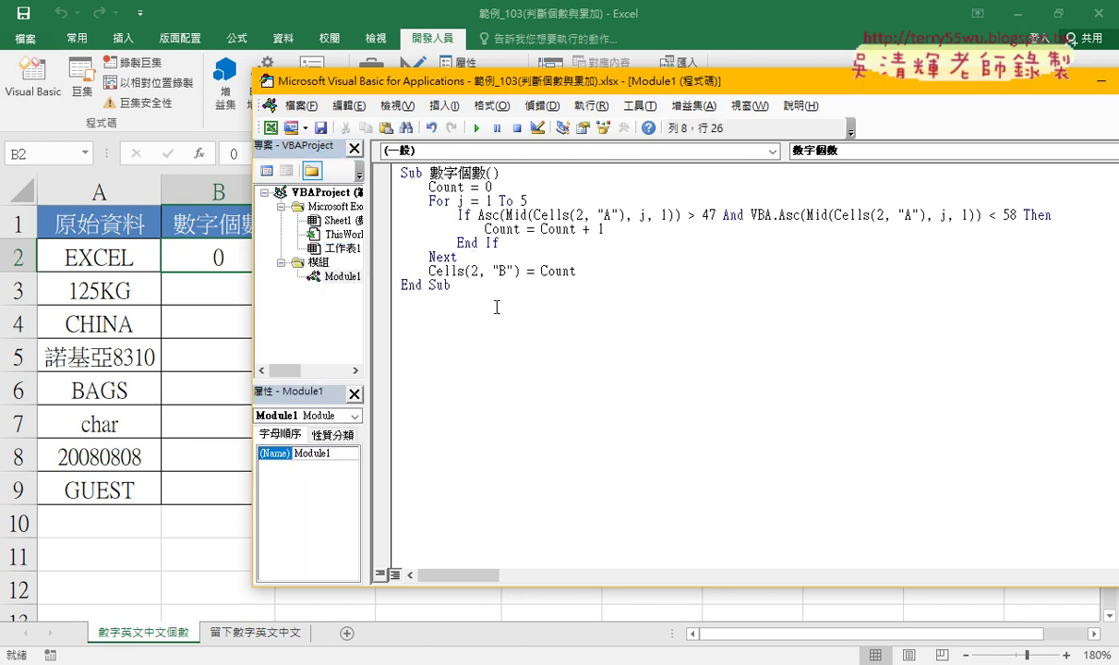
drag(570, 308, 378, 174)
click(486, 333)
drag(465, 83, 499, 79)
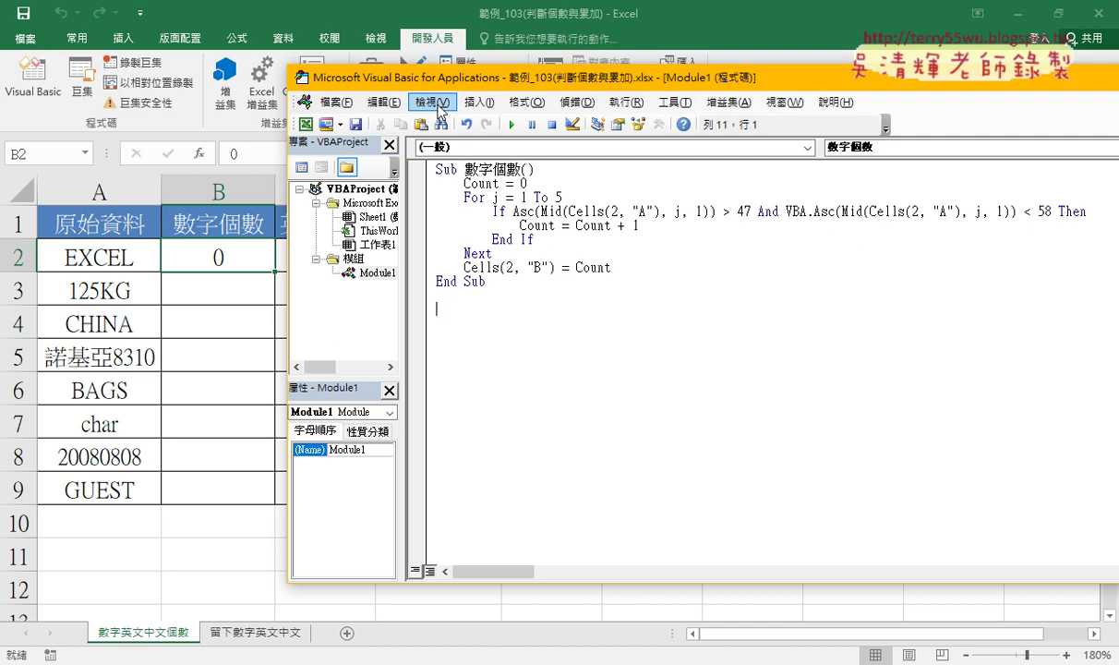
Show the Immediate window and clear its old results
click(441, 105)
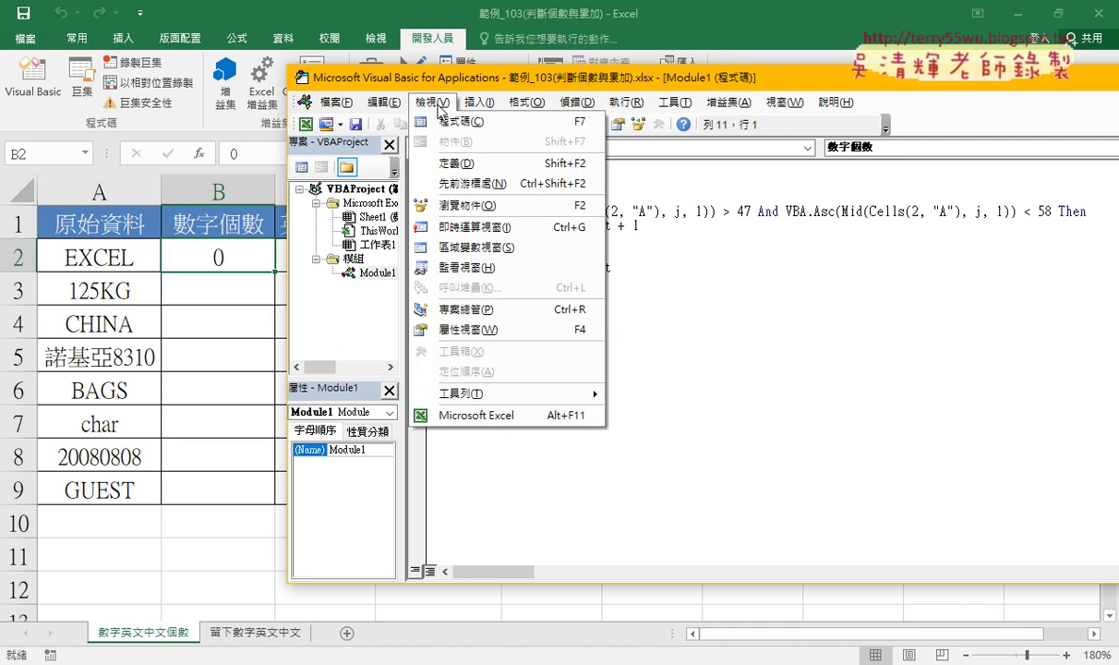
click(468, 229)
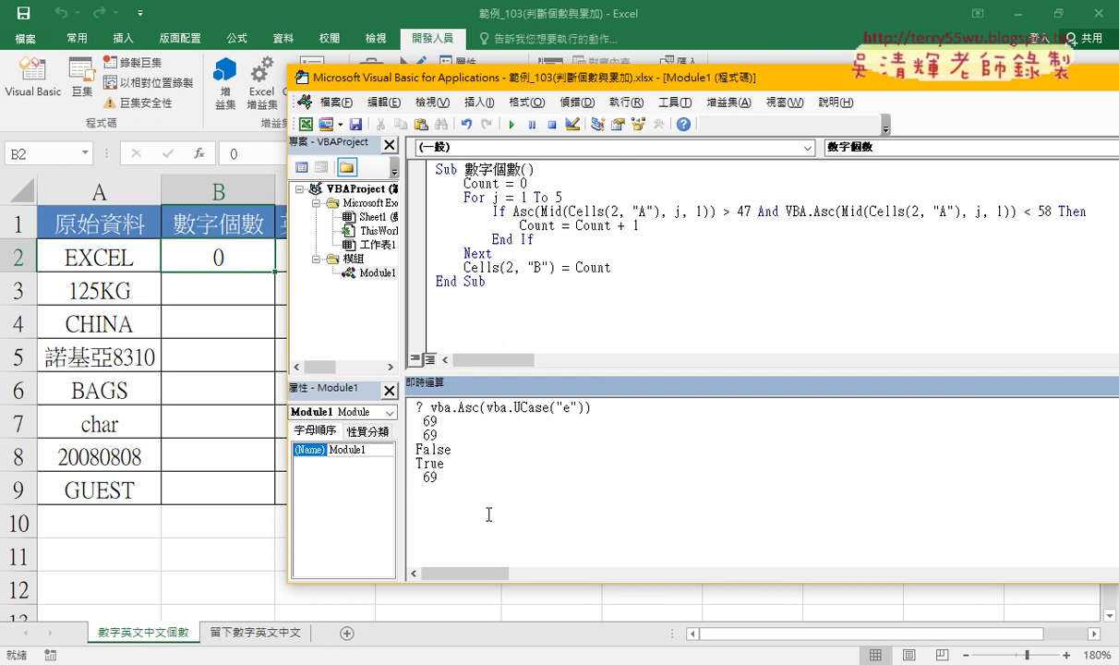
key(ctrl+a)
key(Delete)
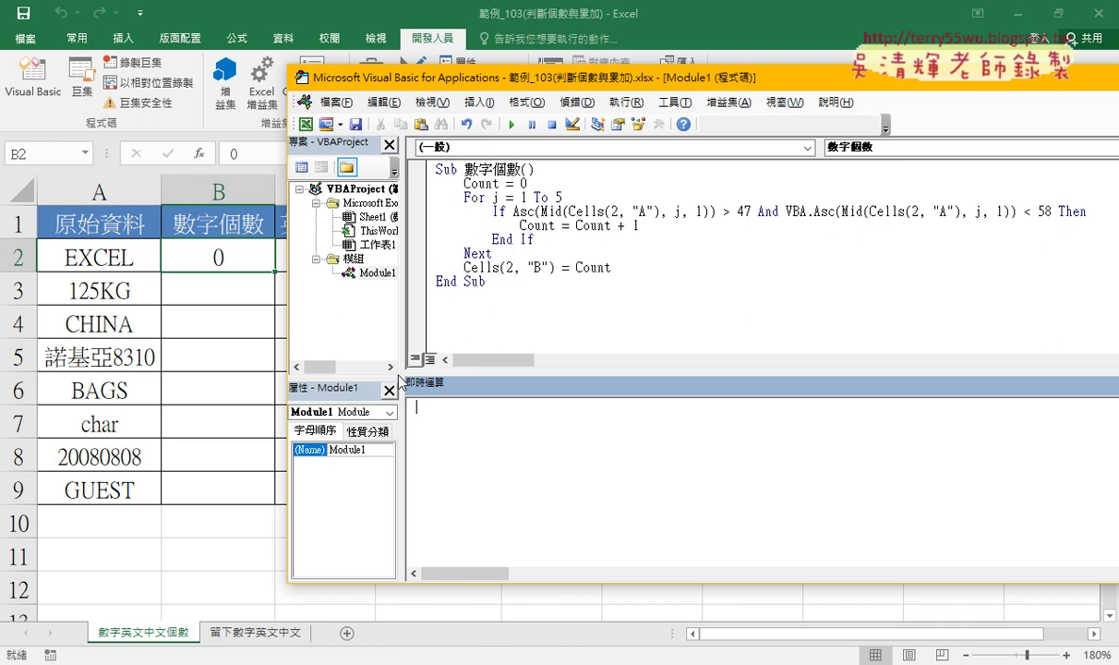
Evaluate ? vba.Asc("E") in the Immediate window, returning 69
text(?)
text( vba)
text(.)
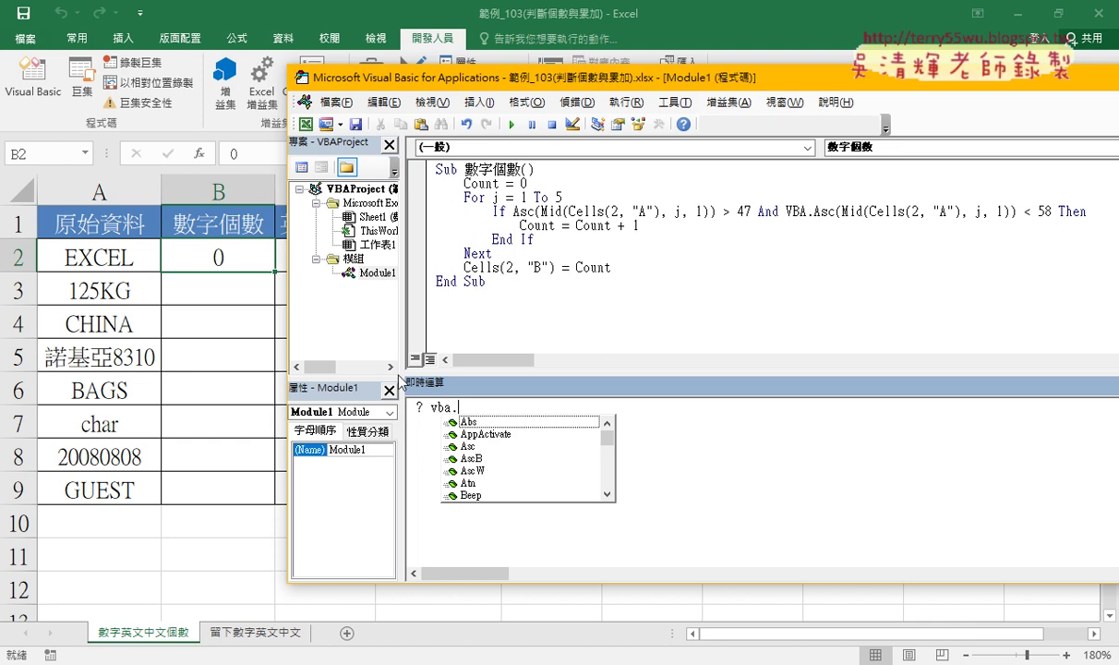
key(Down)
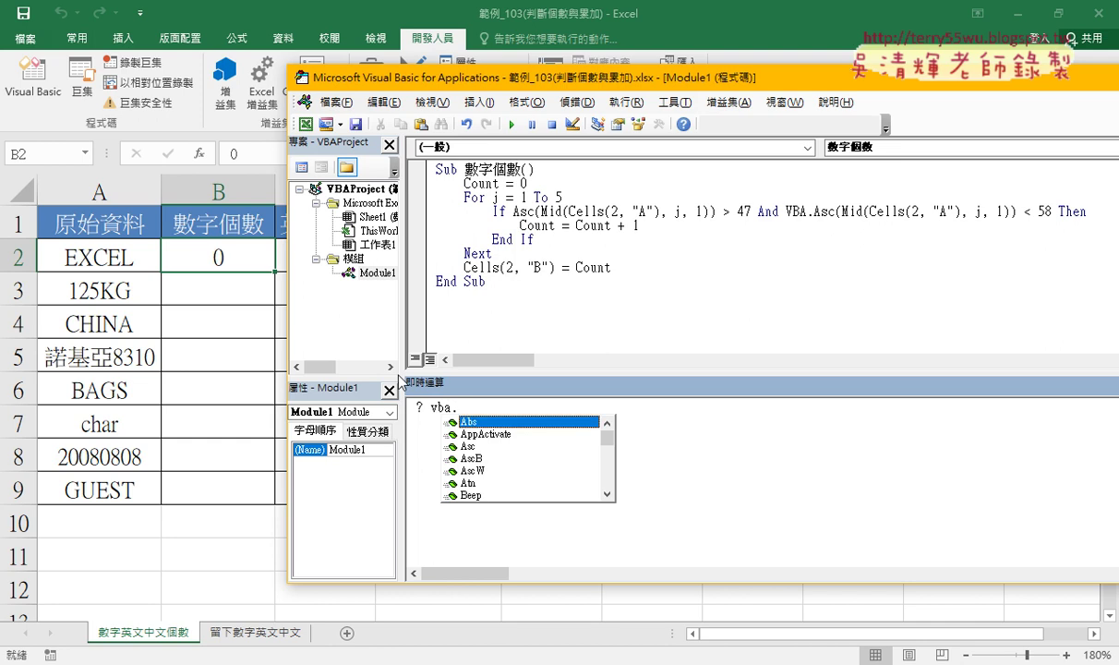
key(Down)
key(Down)
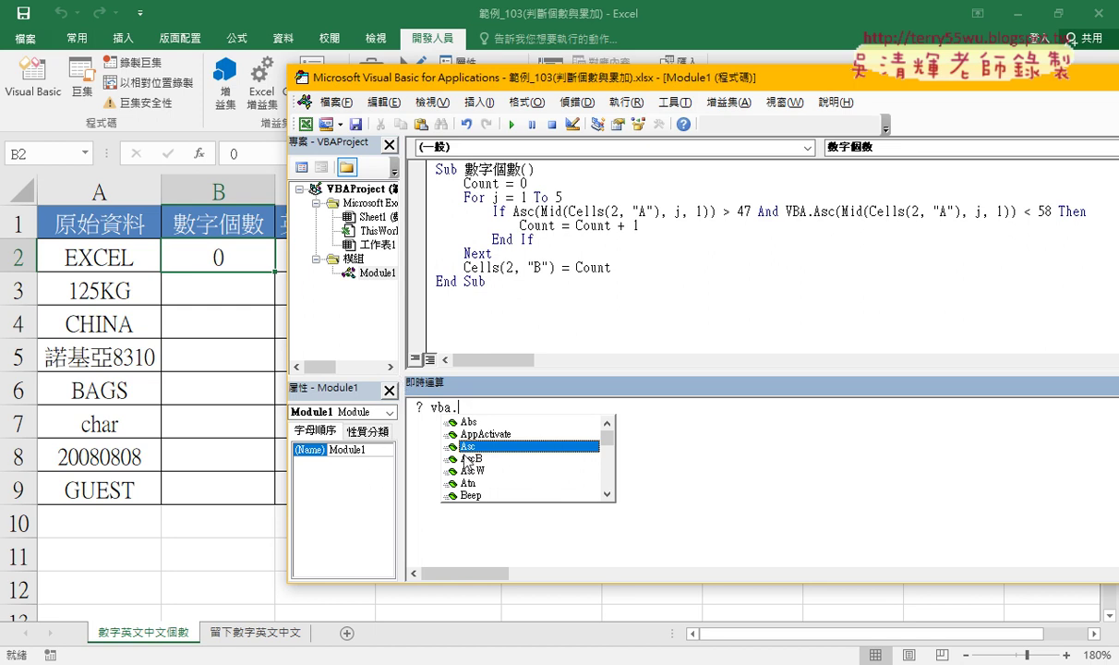
key(Tab)
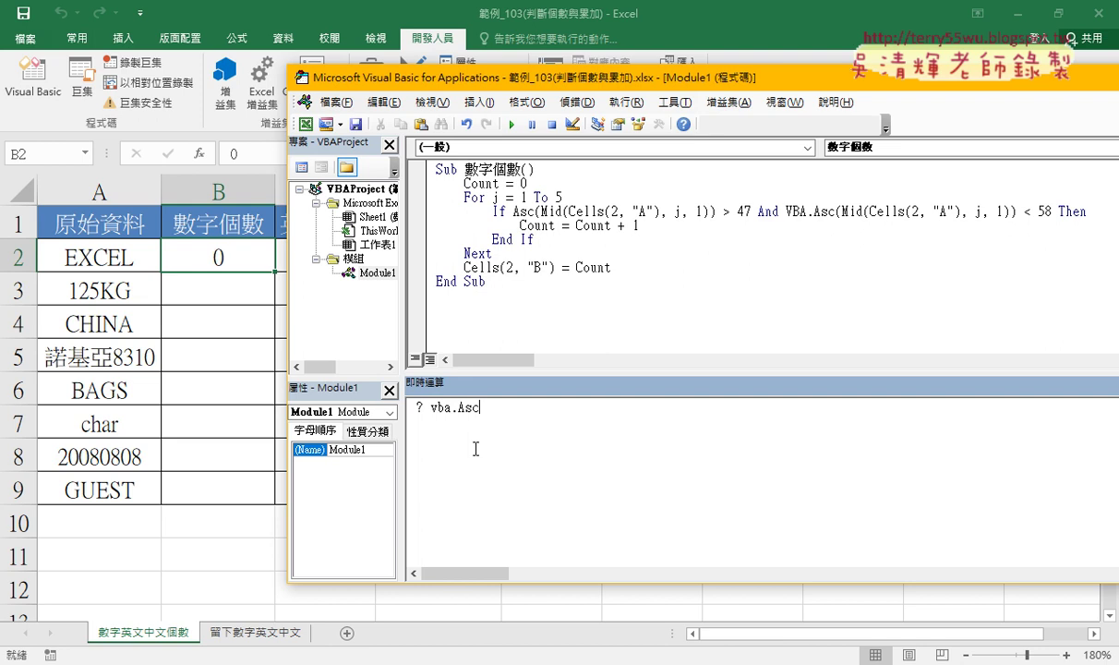
text(()
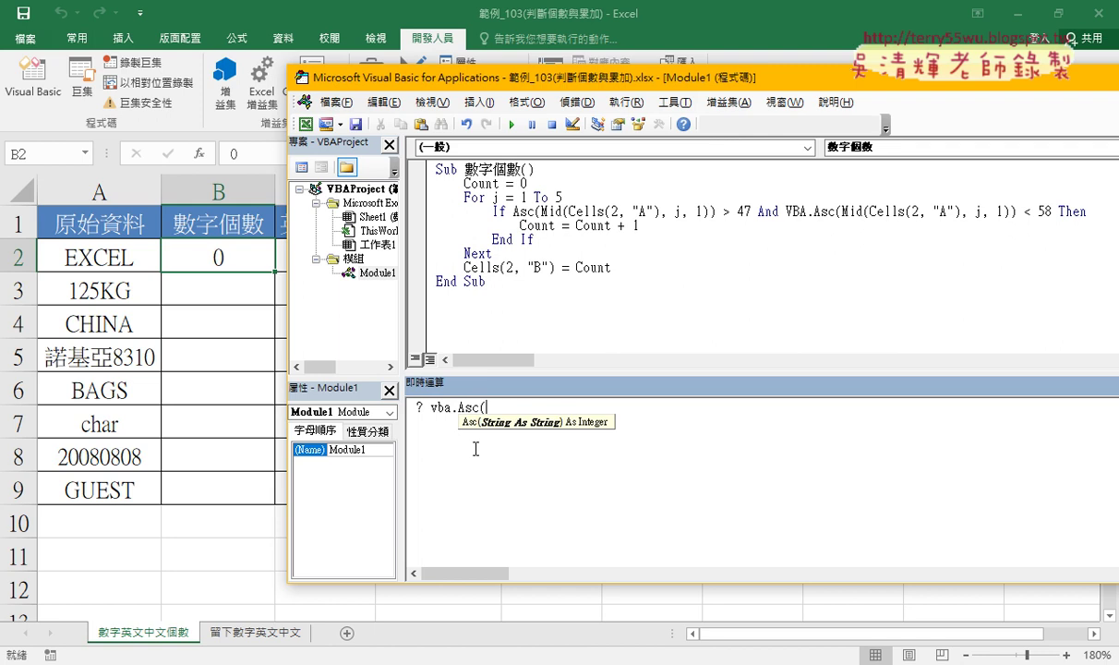
text("E)
text("))
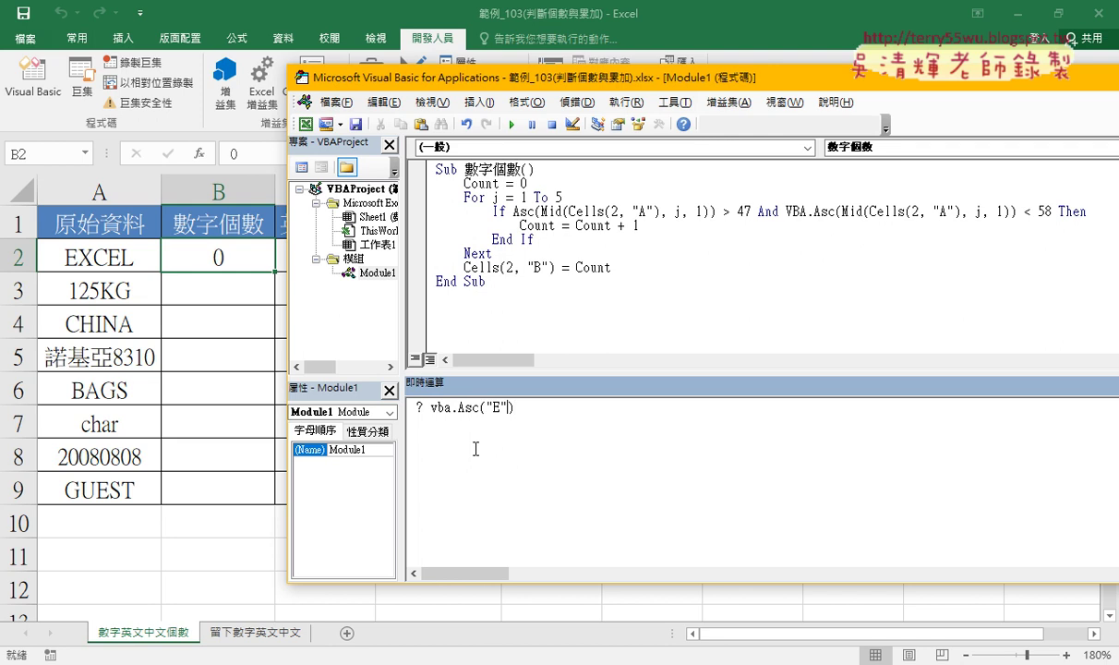
key(Home)
key(Return)
click(272, 658)
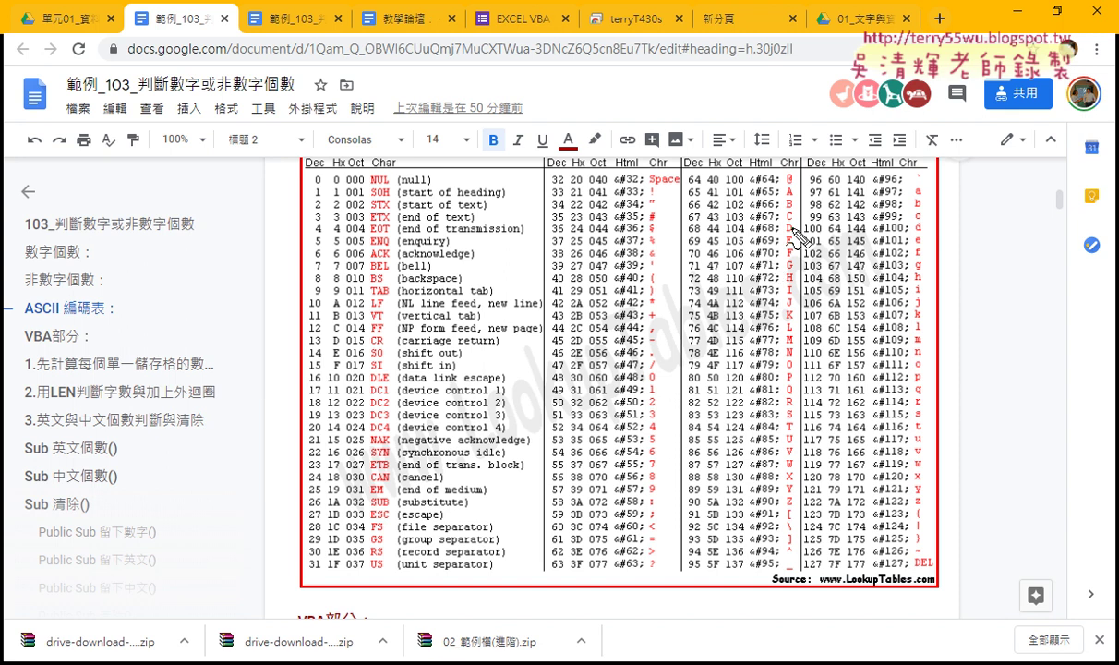
mouse_move(796, 233)
mouse_down()
mouse_move(682, 239)
mouse_move(691, 255)
mouse_up()
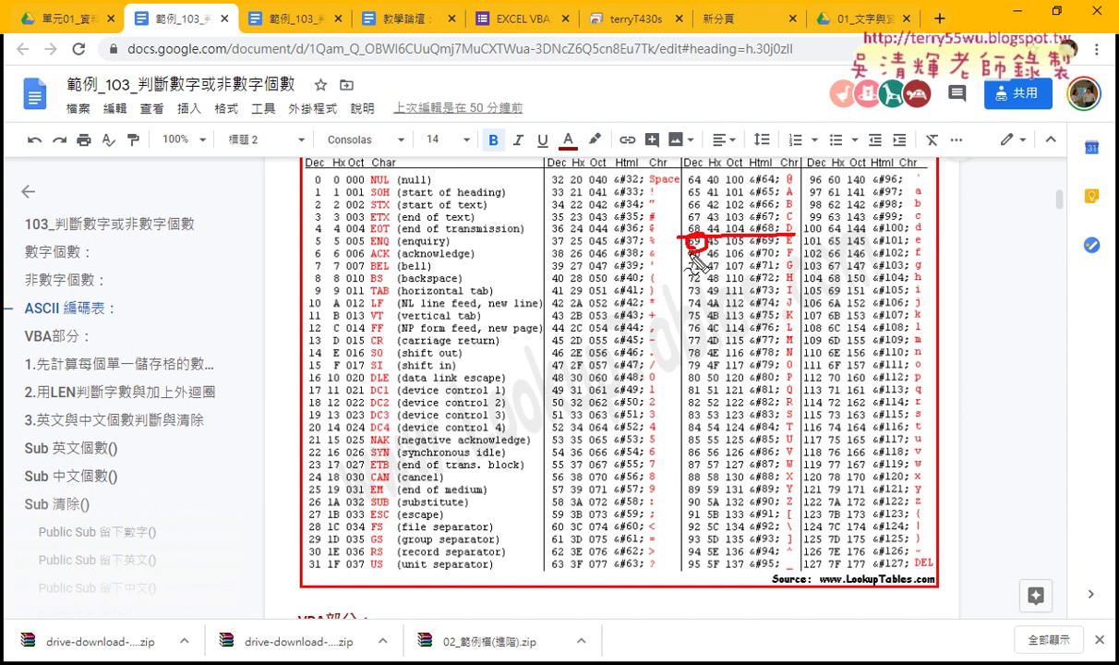
key(Escape)
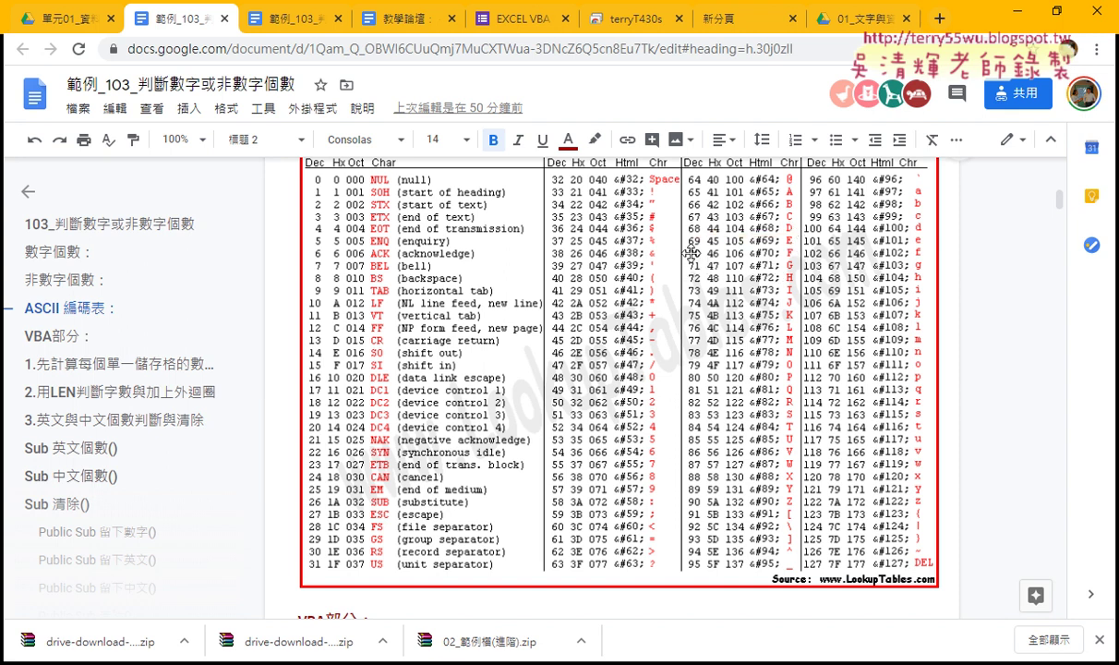
Rerun the Asc test with "X" (returns 88) and lowercase "e" (returns 101)
click(1023, 20)
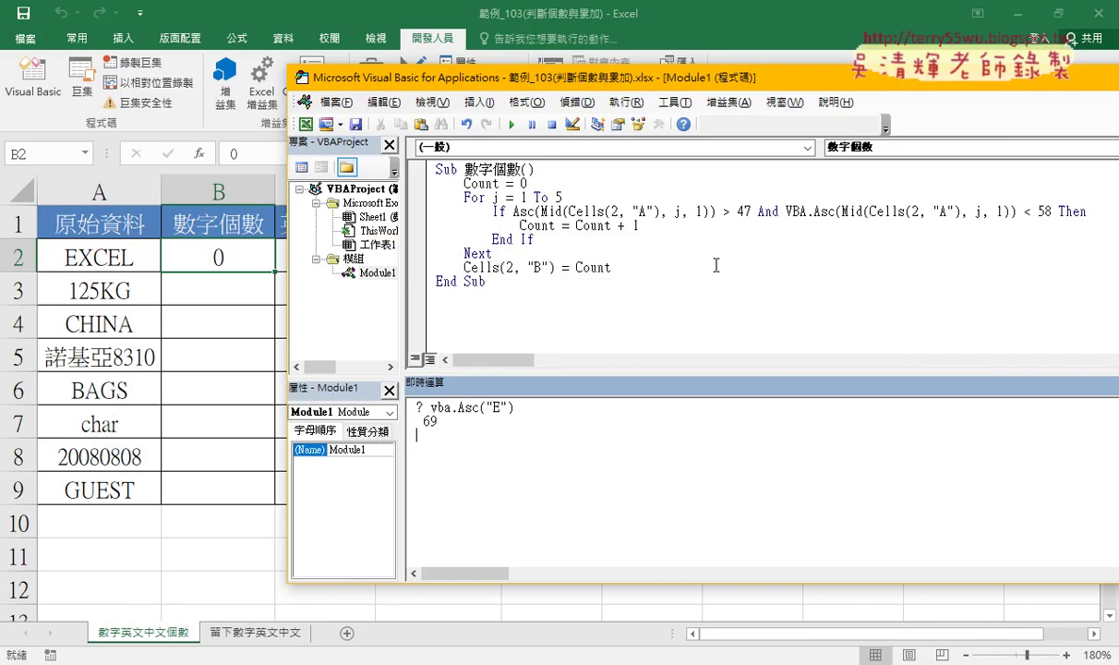
double_click(496, 407)
text(X)
key(Return)
double_click(497, 407)
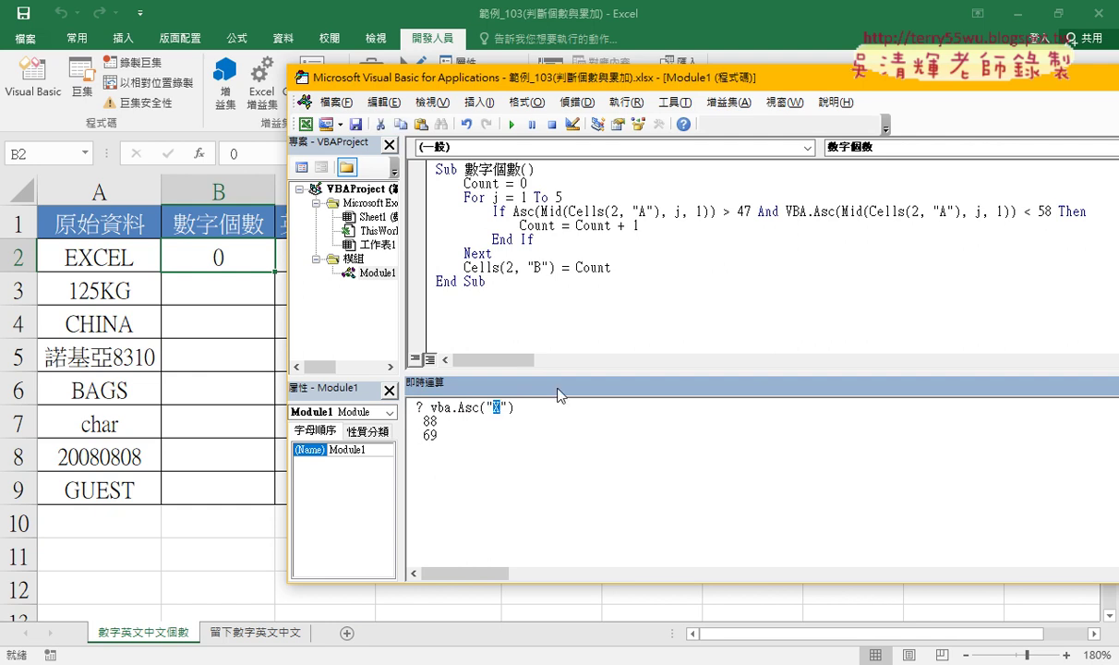
text(e)
key(Return)
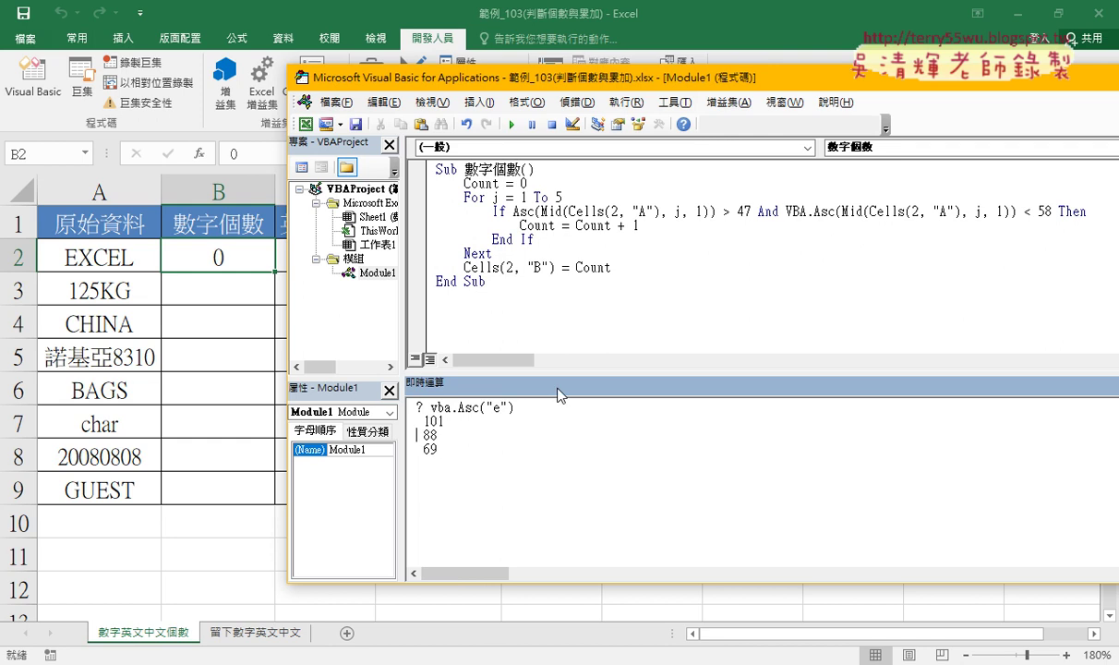
double_click(497, 407)
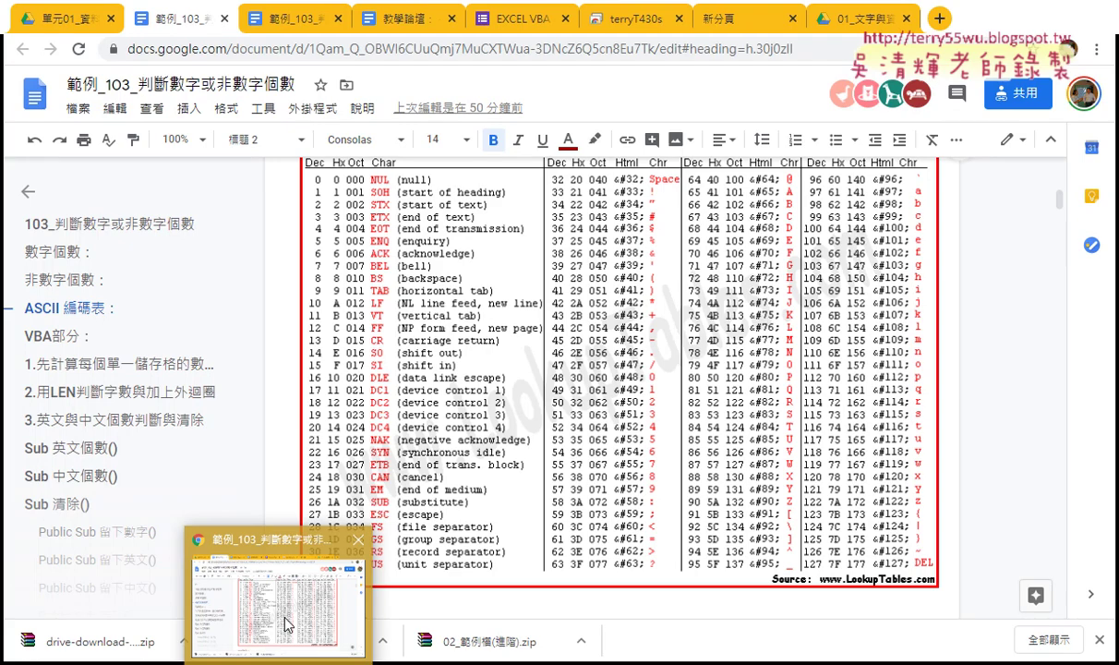
click(286, 627)
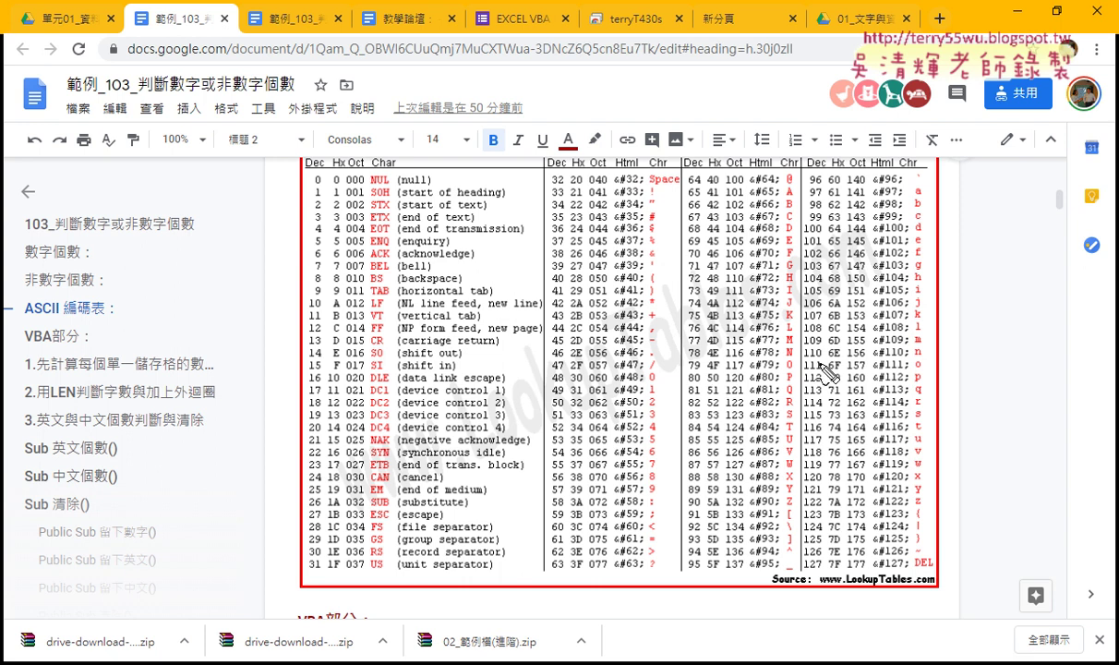
mouse_move(927, 233)
mouse_down()
mouse_move(787, 234)
mouse_move(818, 247)
mouse_up()
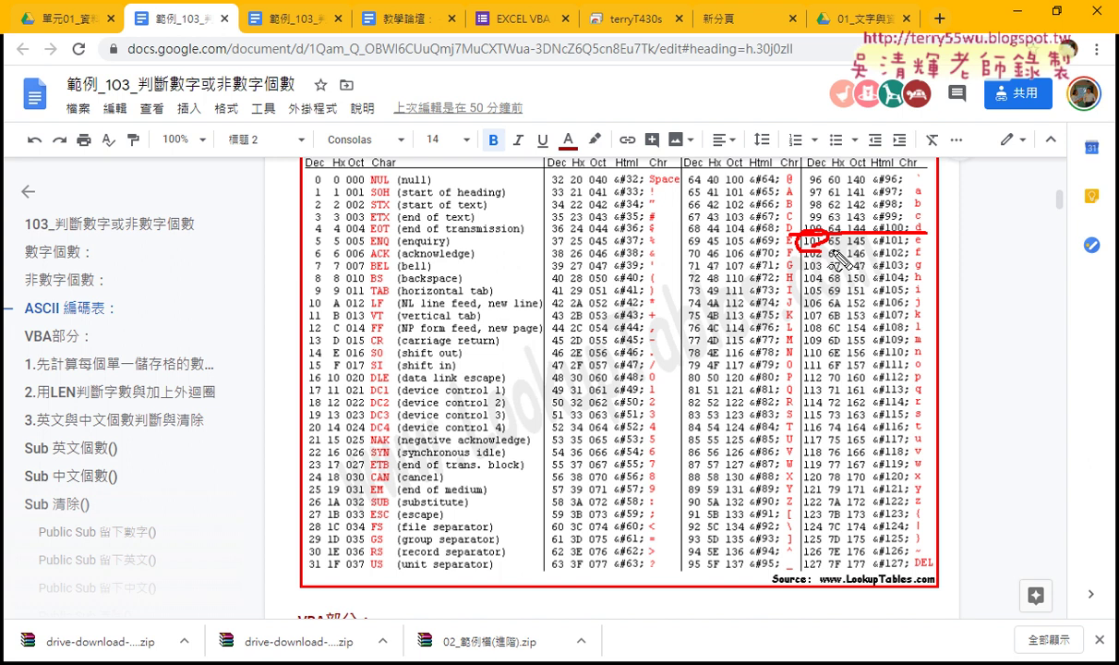
key(Escape)
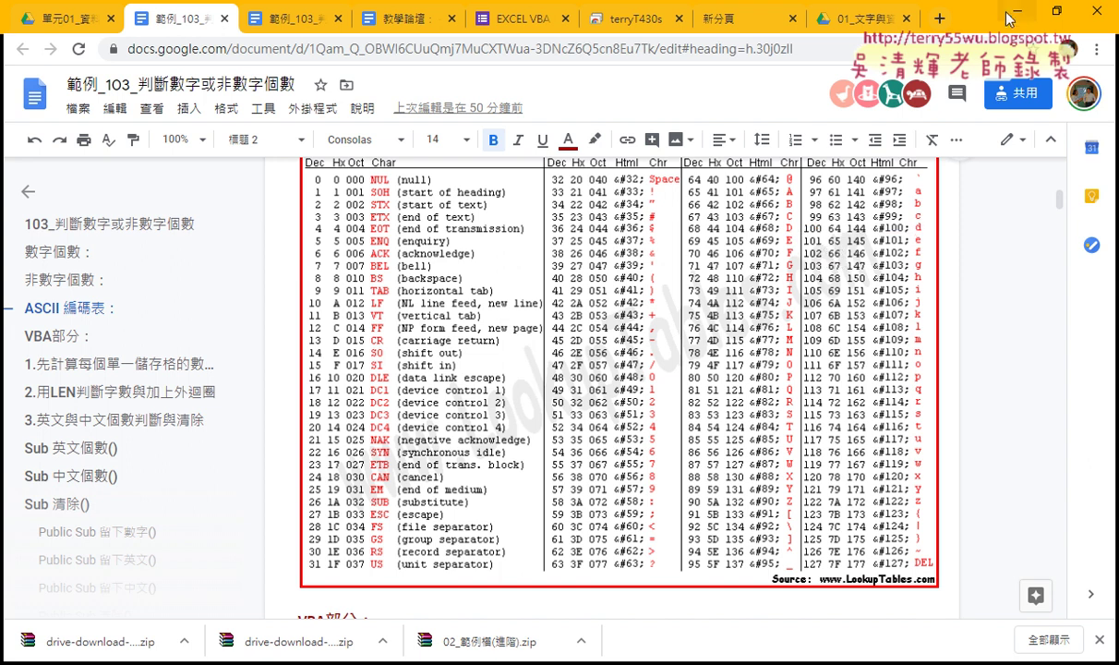
key(alt+Tab)
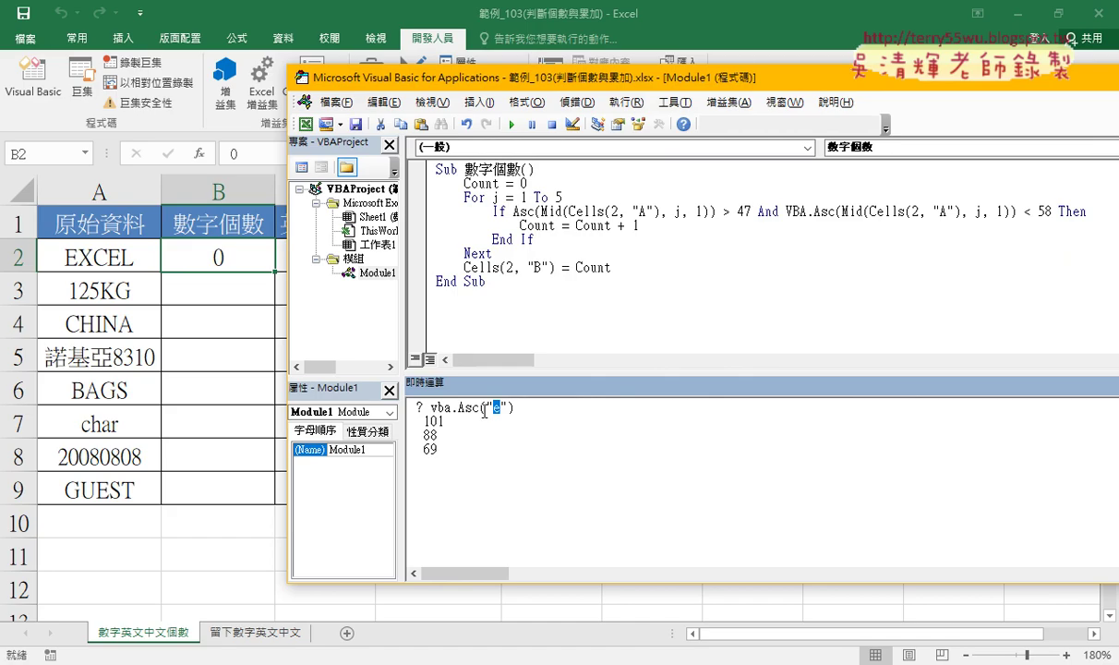
Replace the Asc test with ? vba.UCase("e"), which returns E
text(E)
key(BackSpace)
text(e)
drag(514, 408, 434, 408)
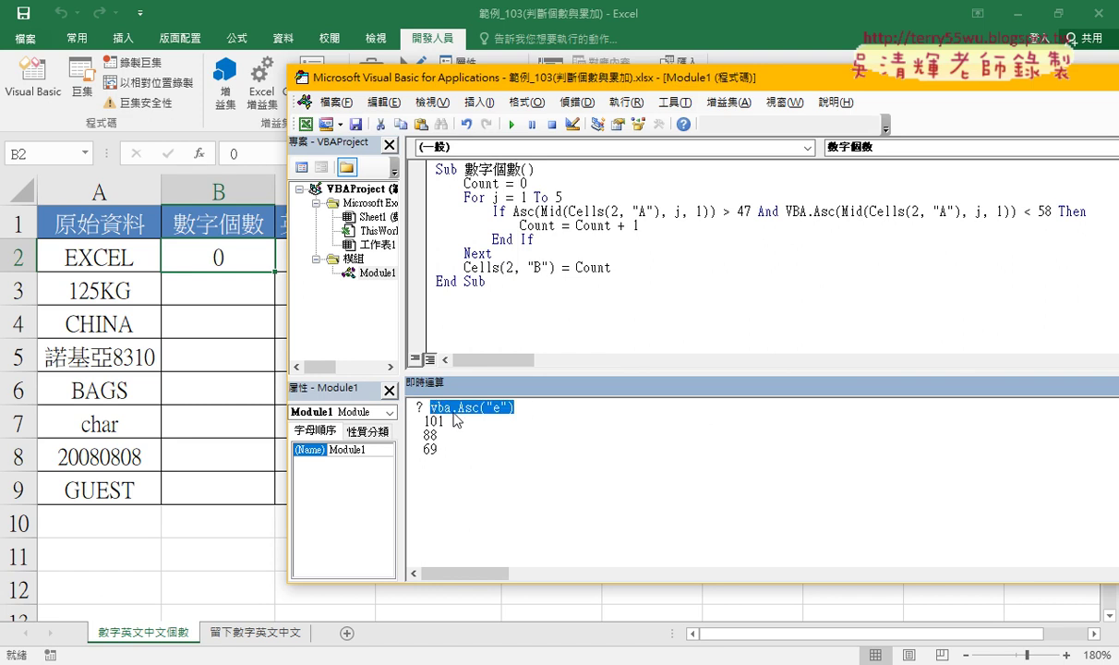
key(BackSpace)
key(BackSpace)
text(v)
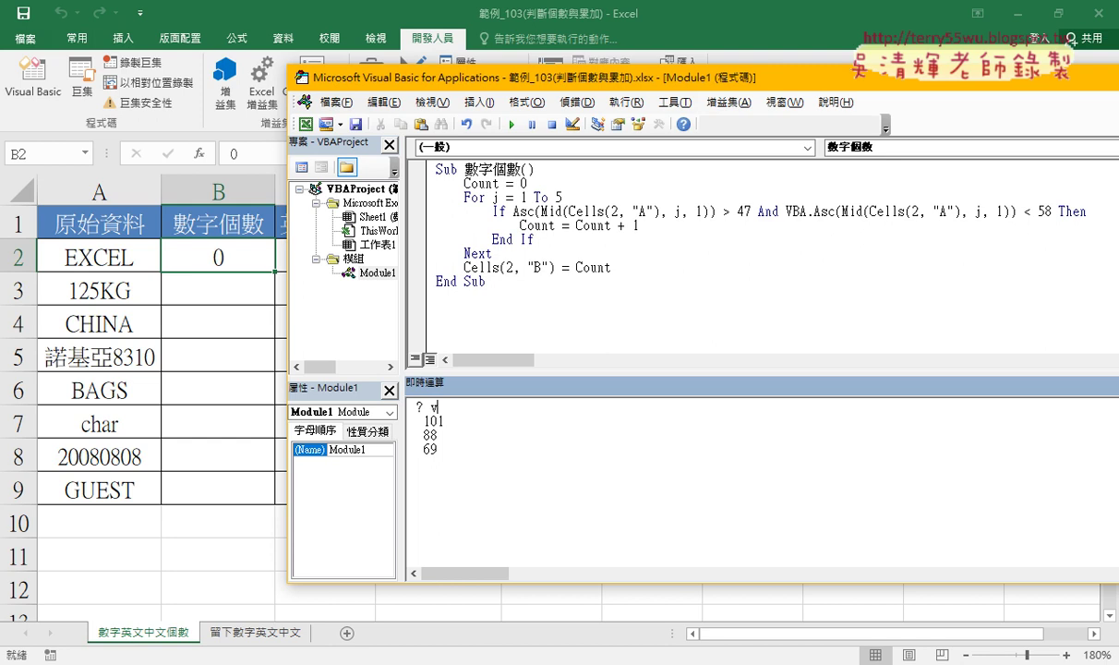
text(ba)
text(.)
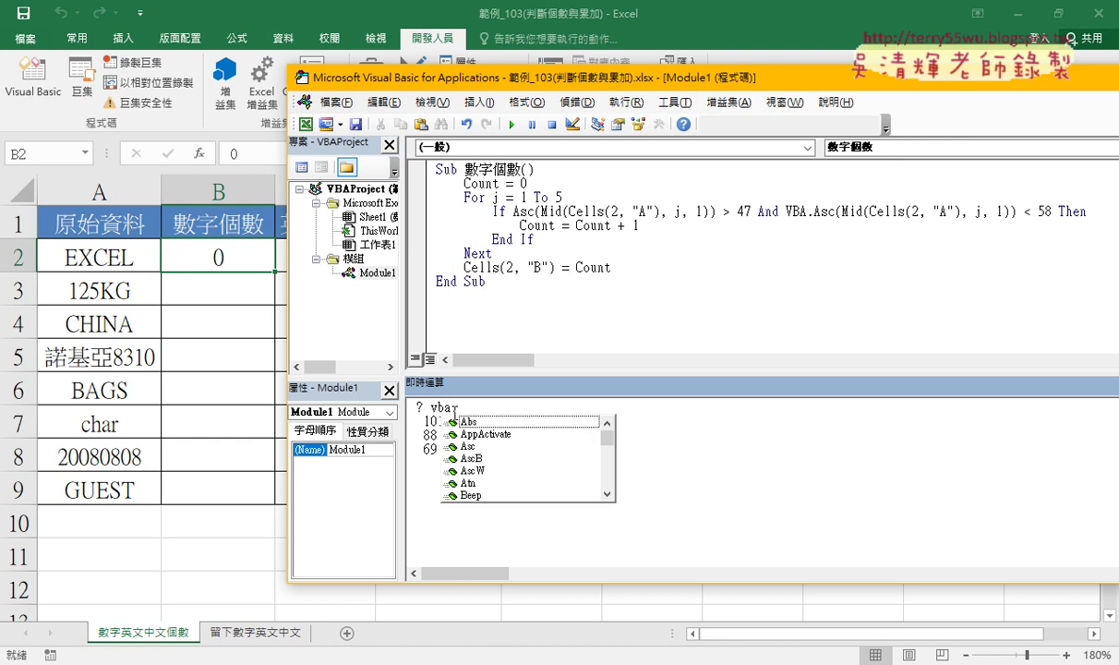
text(u)
key(Tab)
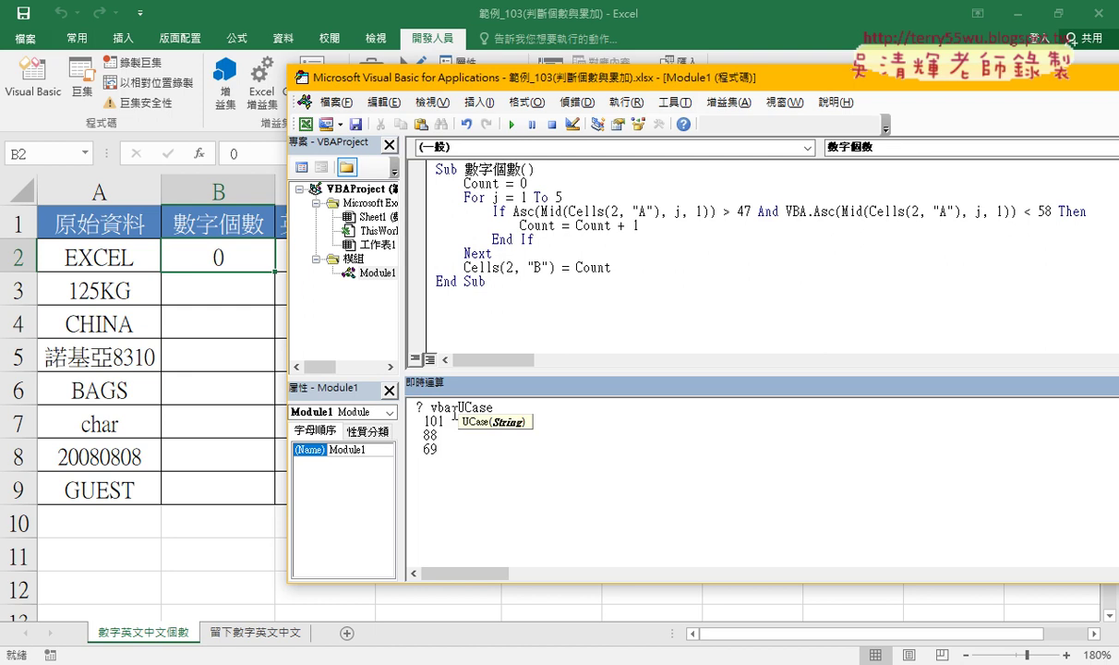
text(()
text(")
text(e")
text())
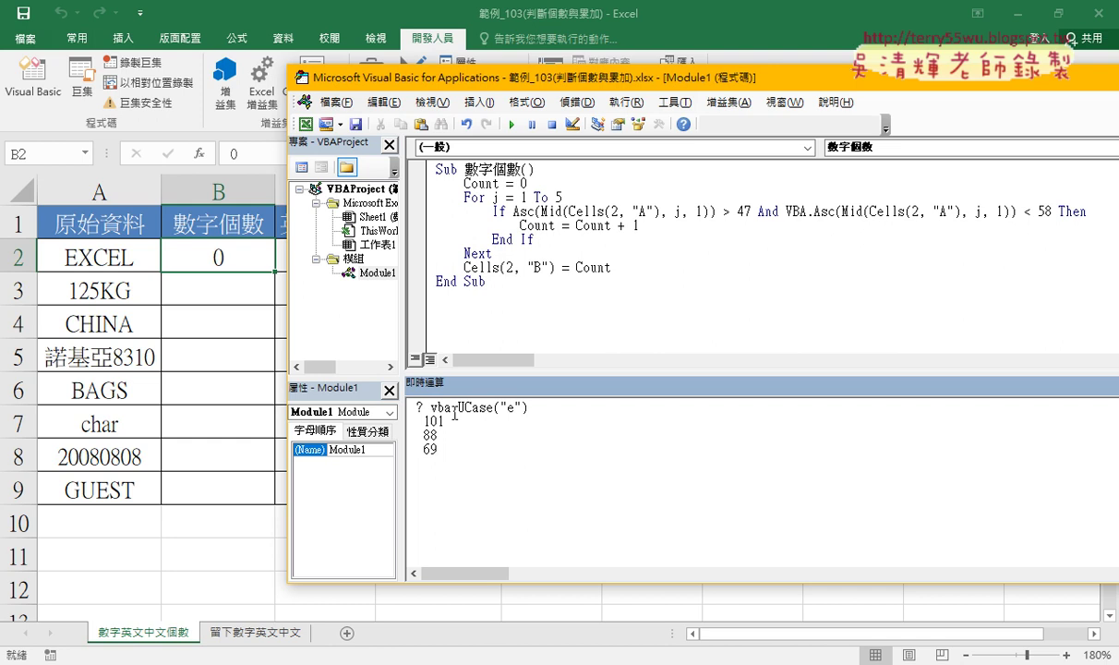
key(Return)
Edit the test to ? vba.LCase("E") and evaluate it, returning e
double_click(514, 408)
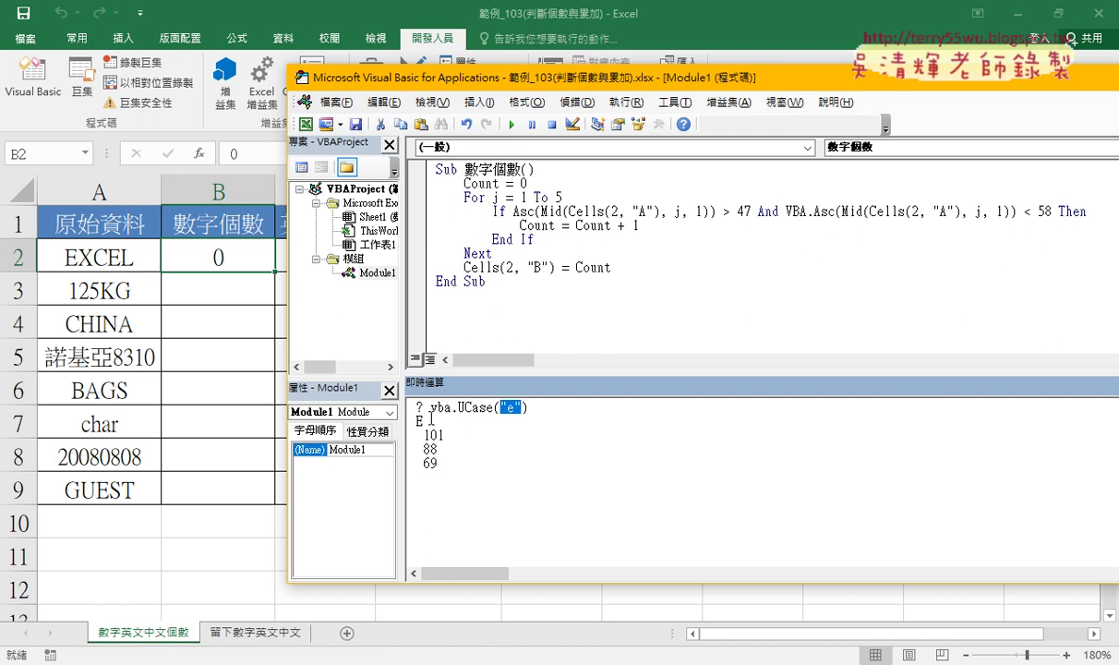
double_click(420, 421)
drag(459, 407, 466, 407)
text(L)
key(Right)
key(Right)
key(Right)
key(BackSpace)
text(E)
key(Return)
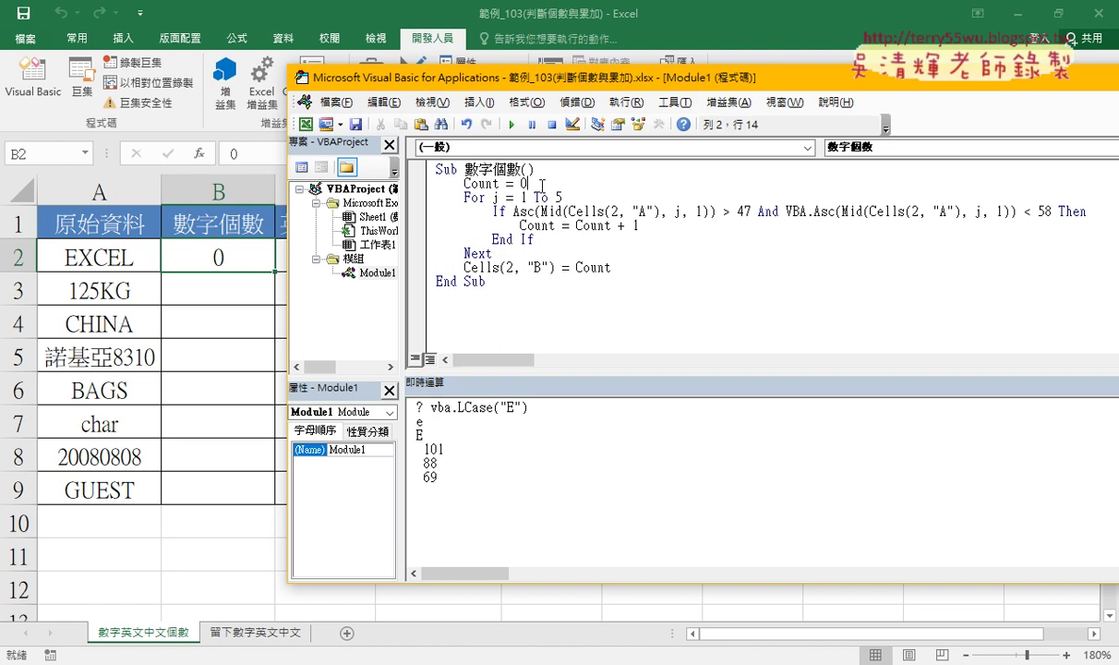
Delete the old 數字個數 body, leaving only the Sub header and End Sub
drag(544, 184, 402, 181)
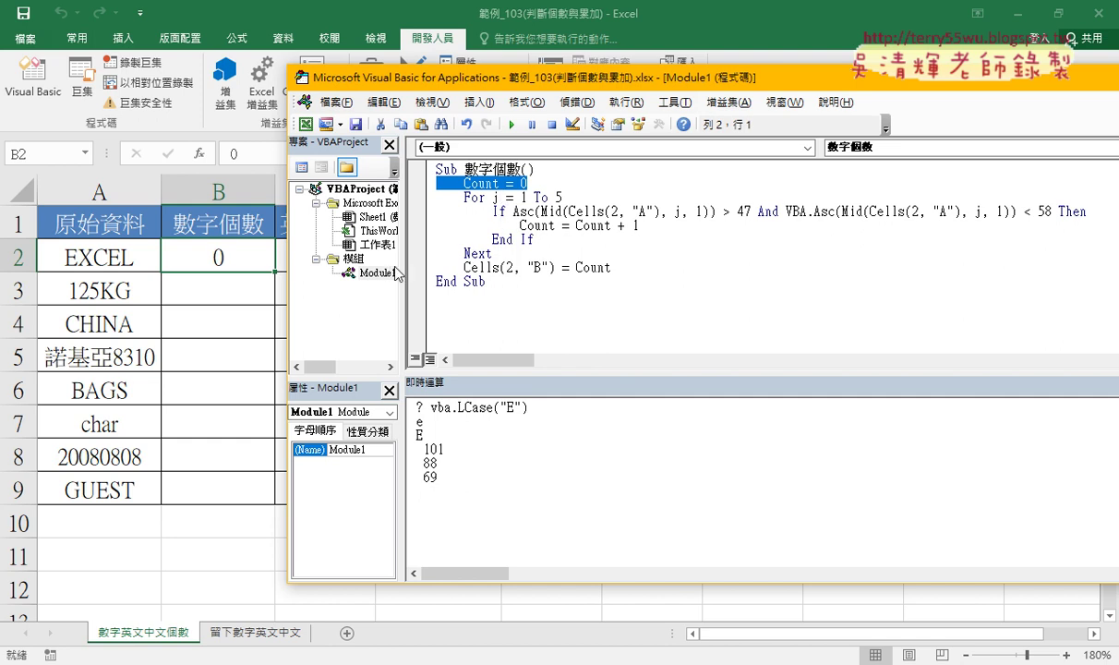
drag(385, 76, 361, 76)
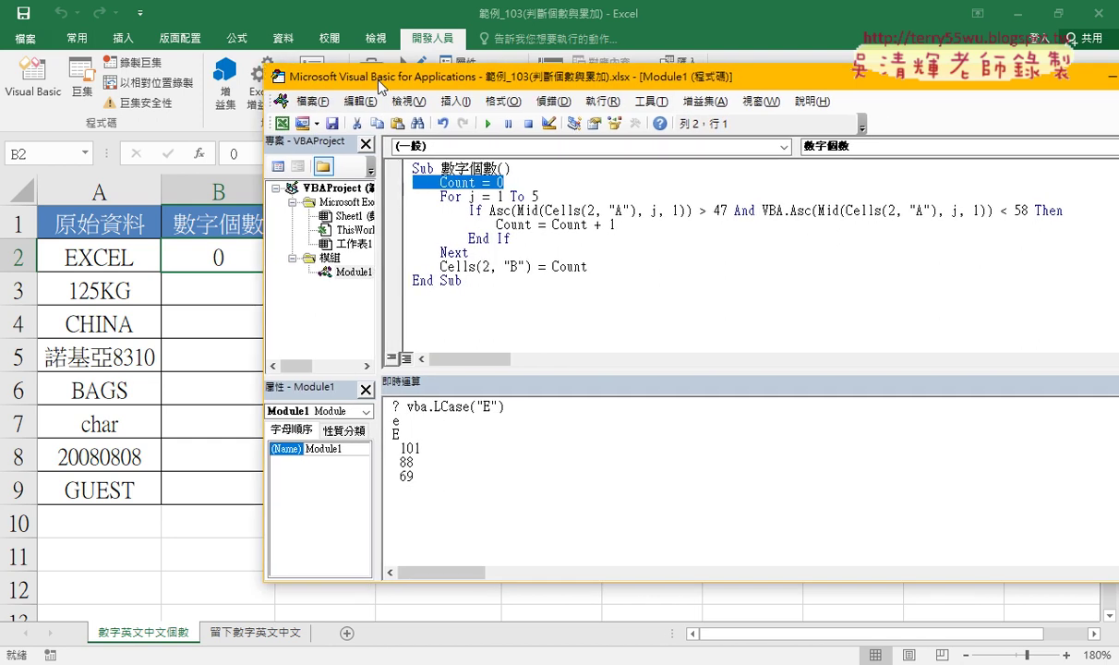
drag(588, 267, 444, 192)
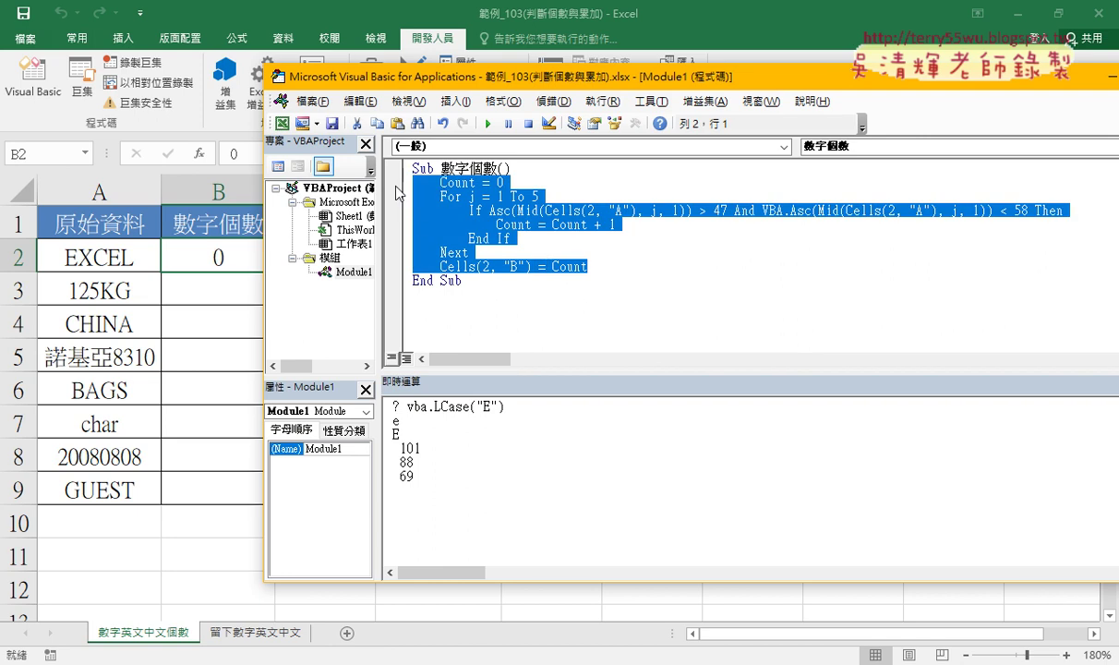
key(Delete)
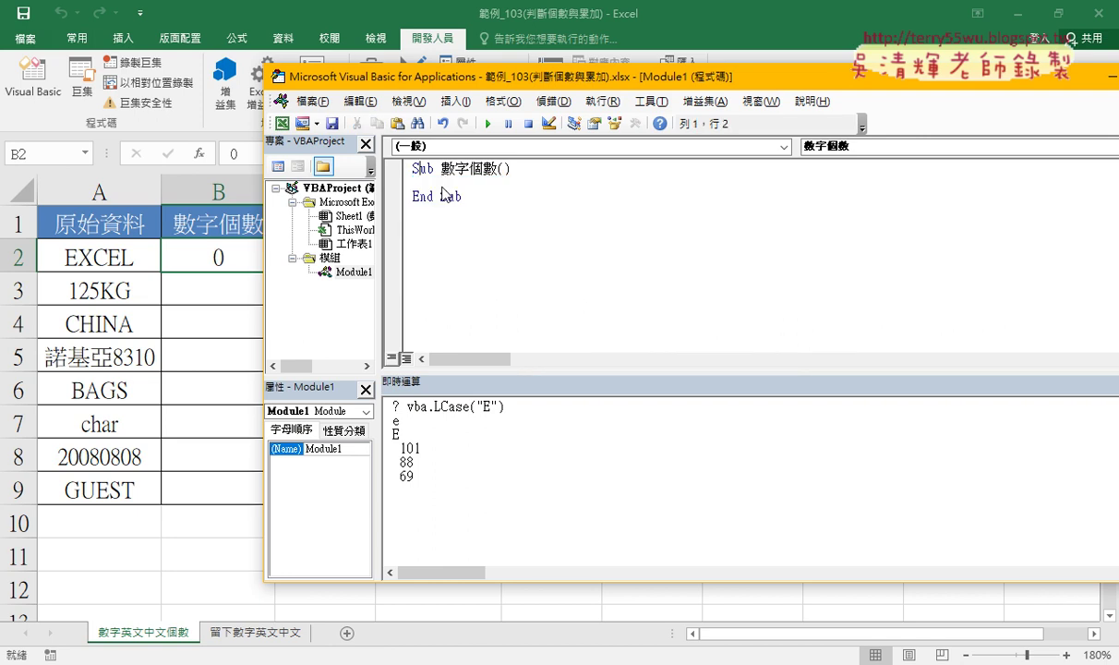
key(End)
key(BackSpace)
key(BackSpace)
key(Delete)
key(Delete)
key(shift+End)
key(Delete)
key(Return)
key(Tab)
Start the If line testing VBA.Asc(Mid(Cells(2,"A"),1,1)) > 47 And
text(if)
text(mid)
text(()
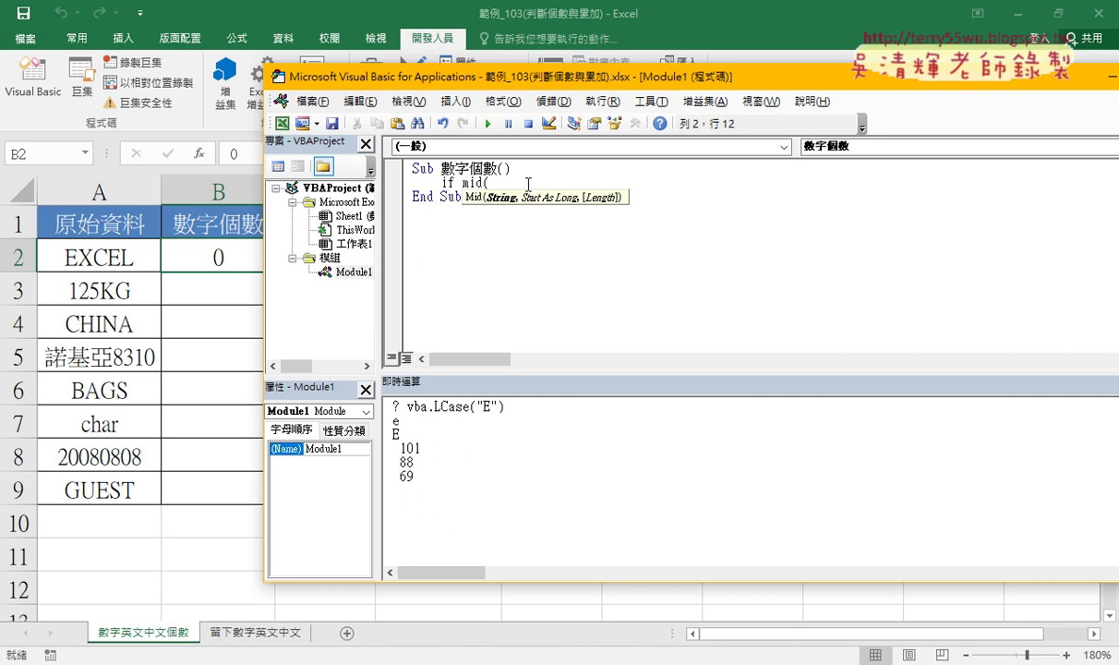
text(ce)
text(lls()
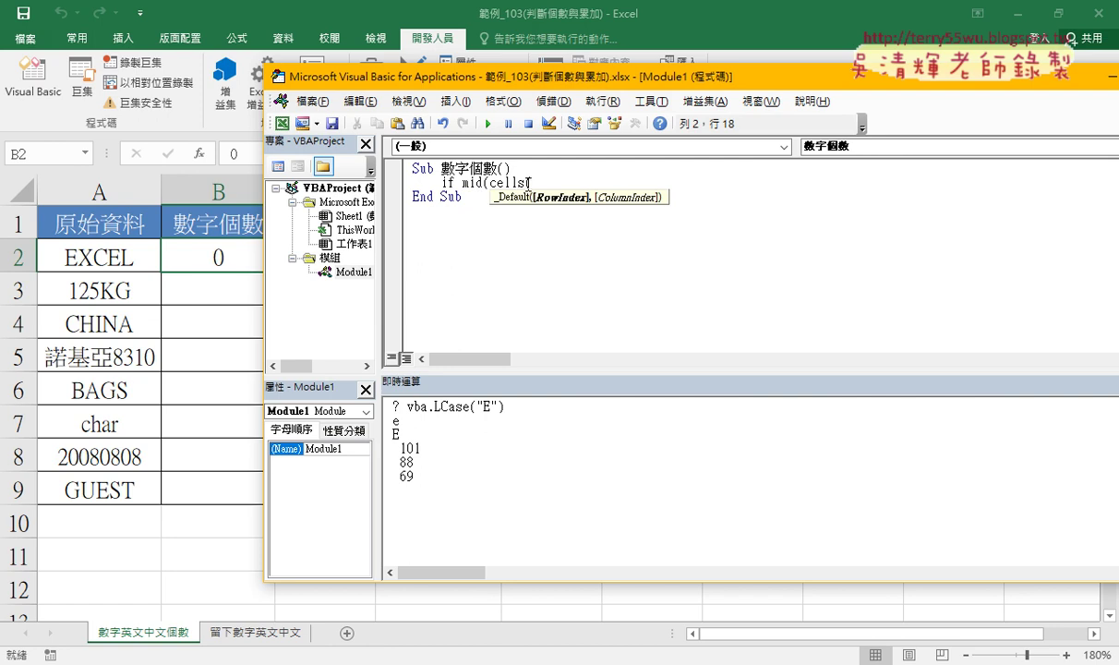
text(2,)
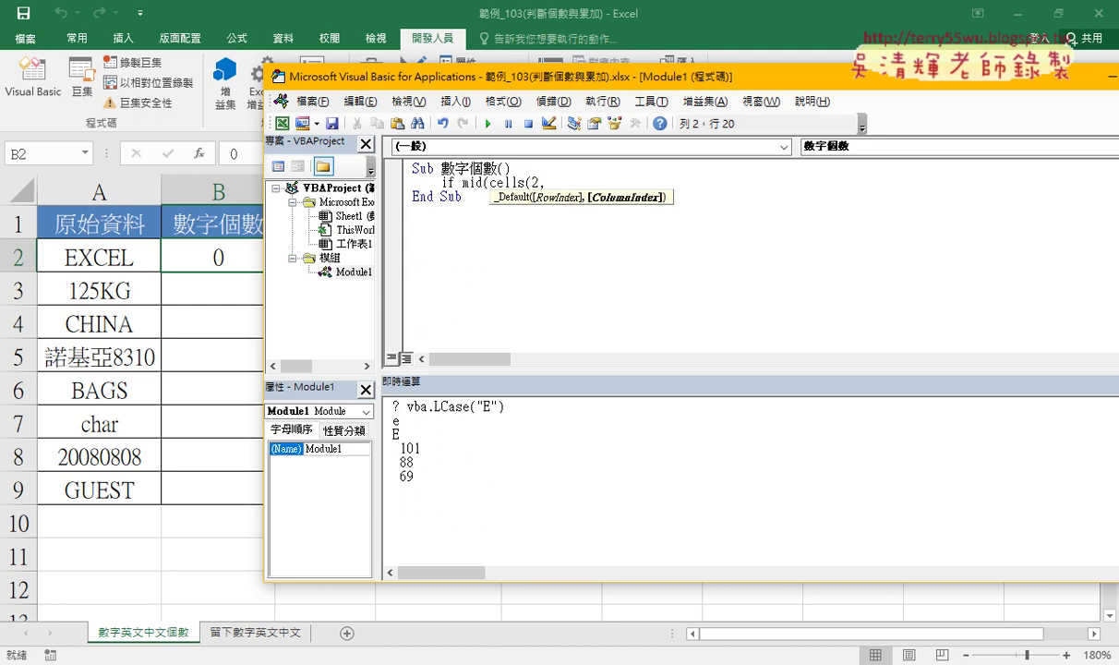
text("A"))
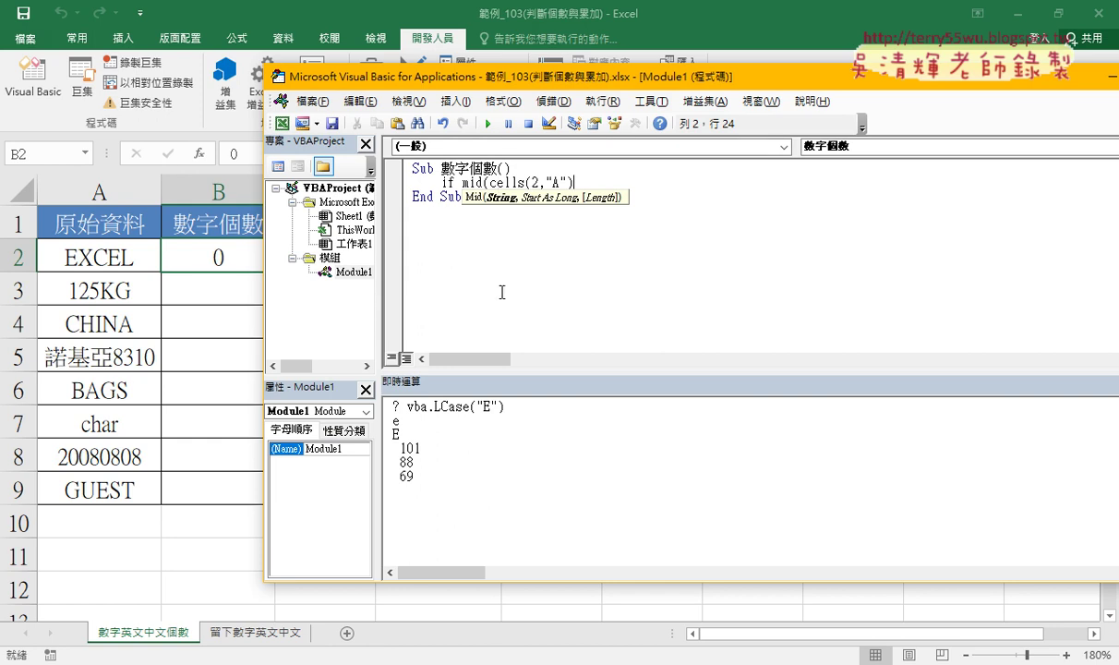
text(,)
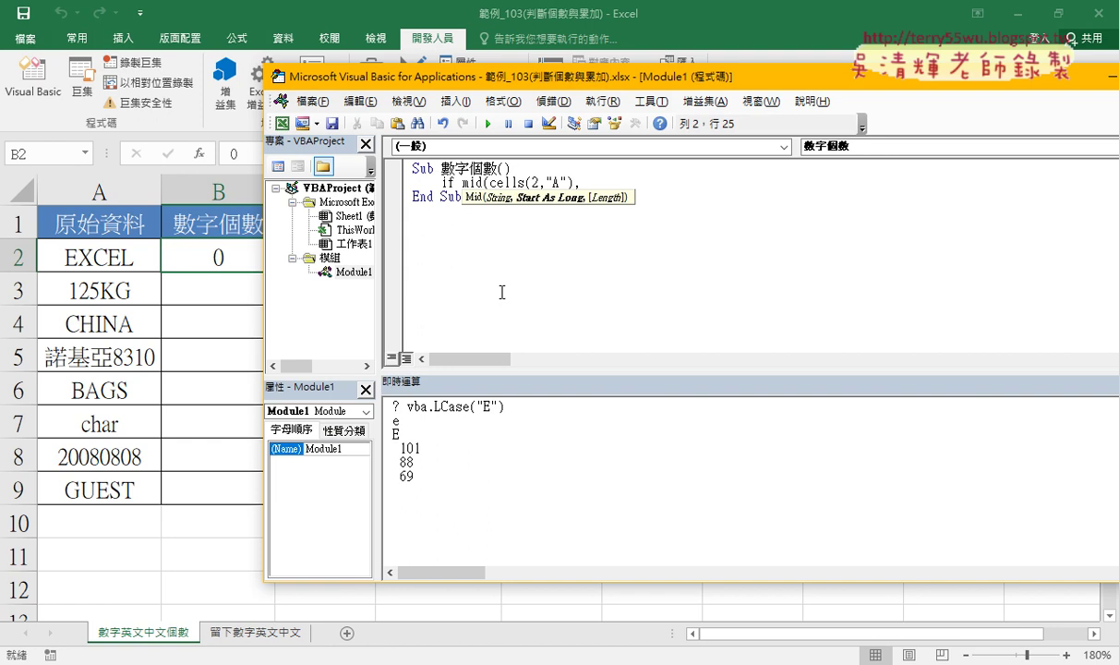
text(1)
text(,)
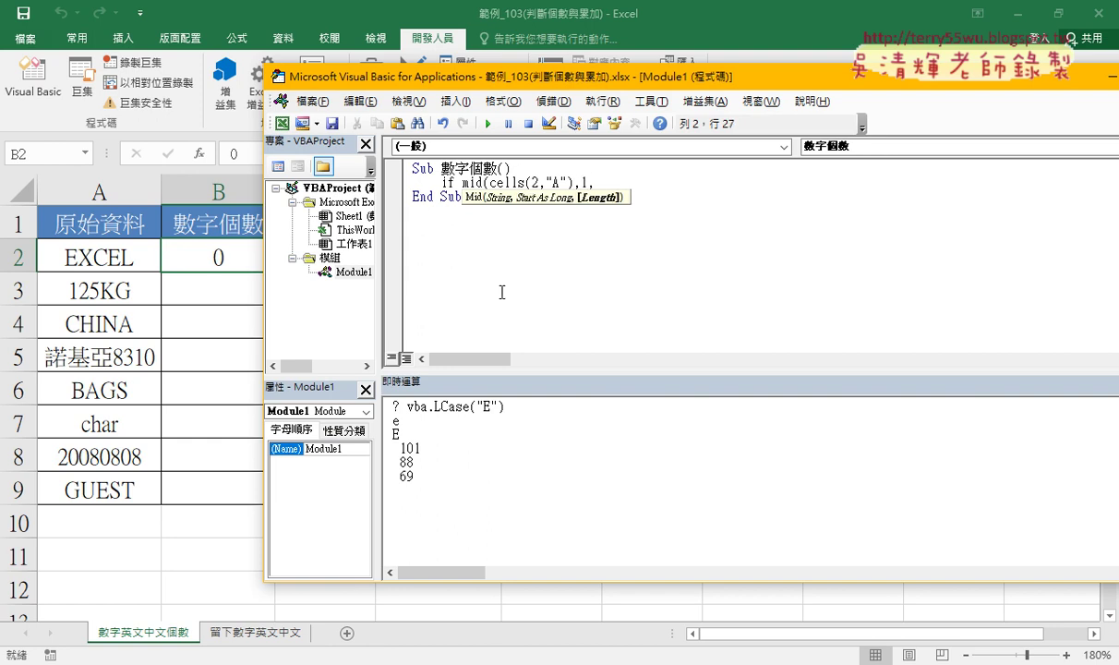
text(1)
text())
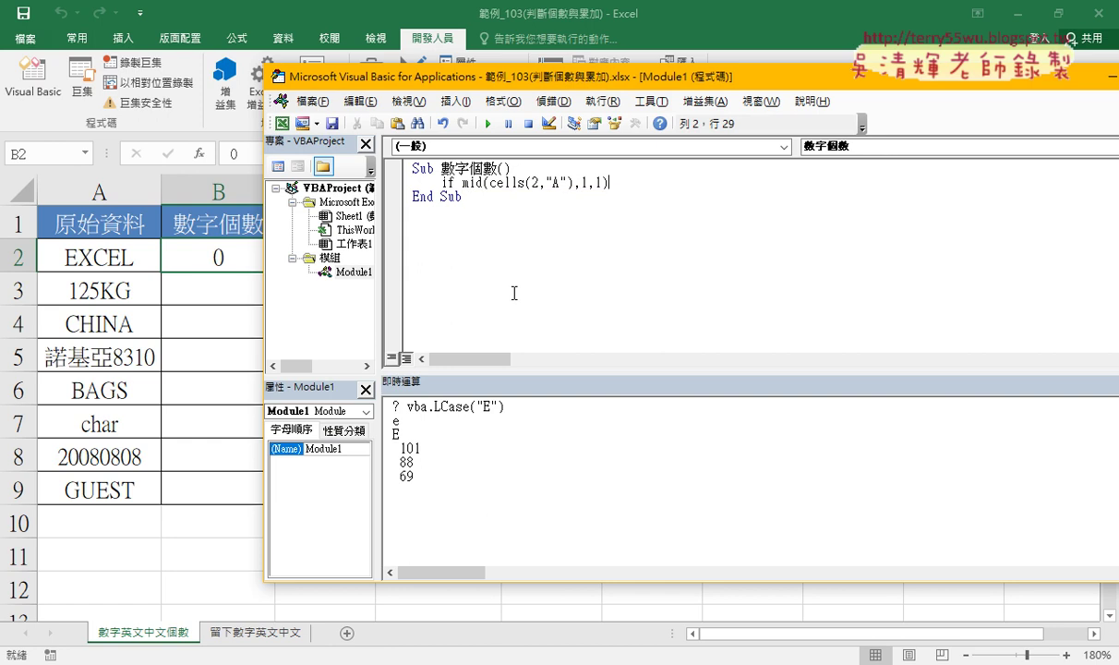
key(Left)
key(Left)
key(Left)
key(Left)
key(Left)
key(Left)
key(Left)
key(Left)
key(Left)
key(Right)
key(Right)
key(Right)
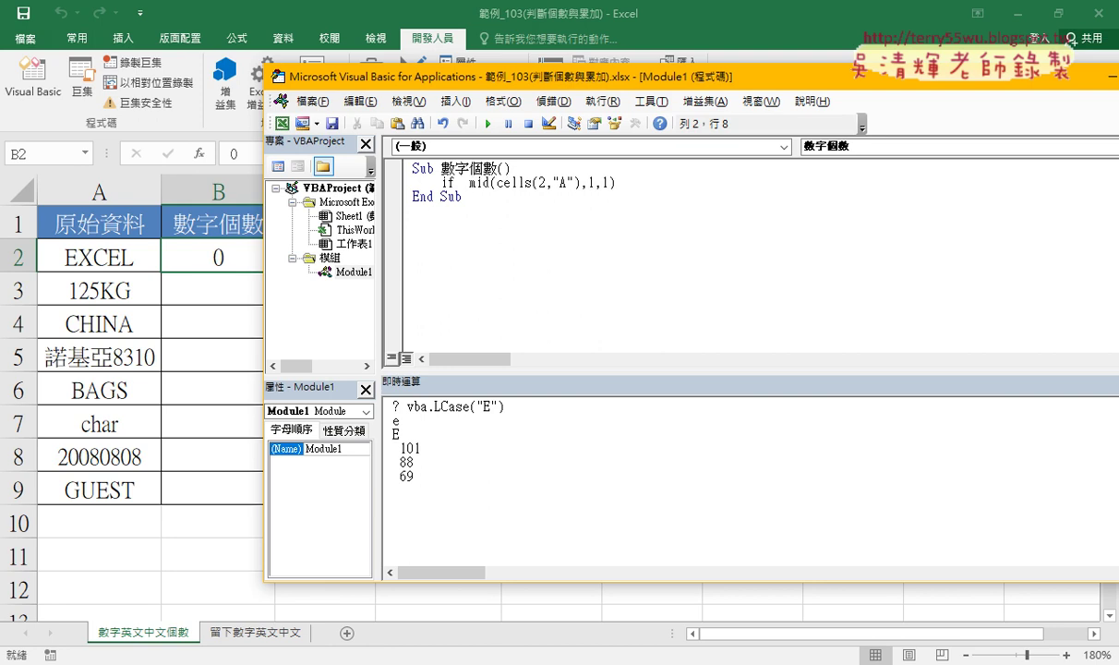
text(vba.)
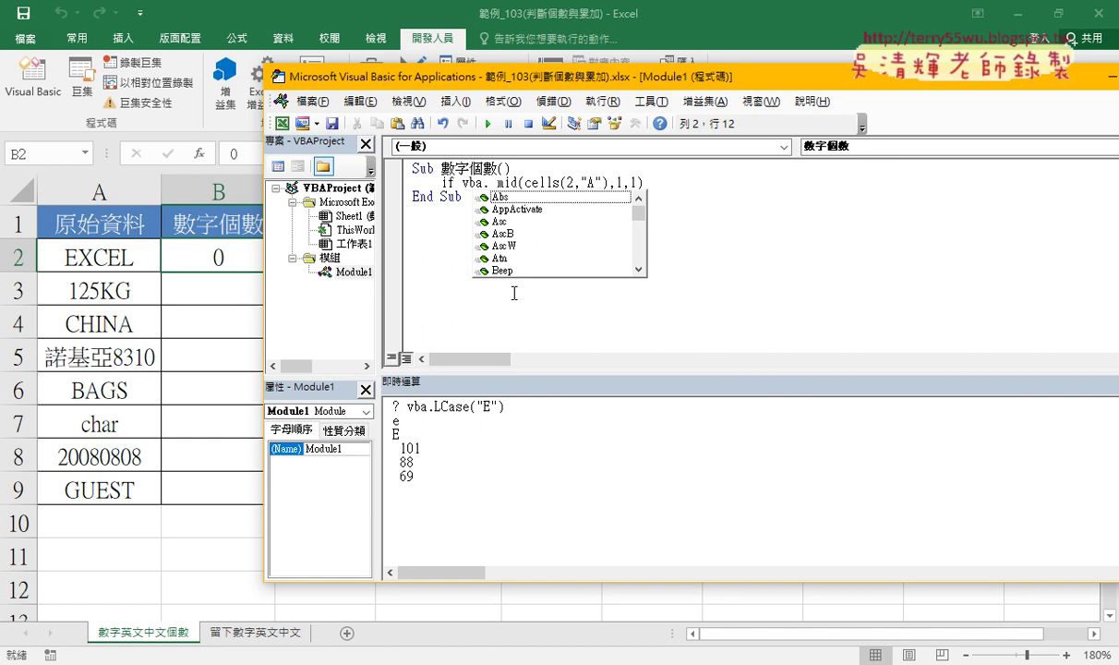
text(asc)
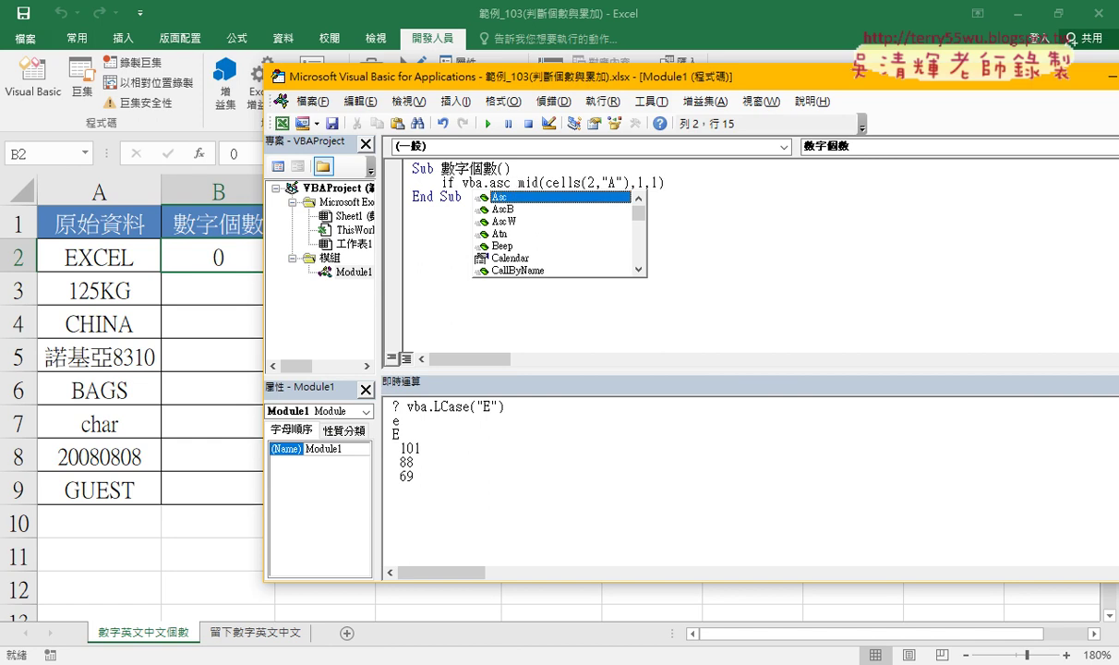
text(()
key(Delete)
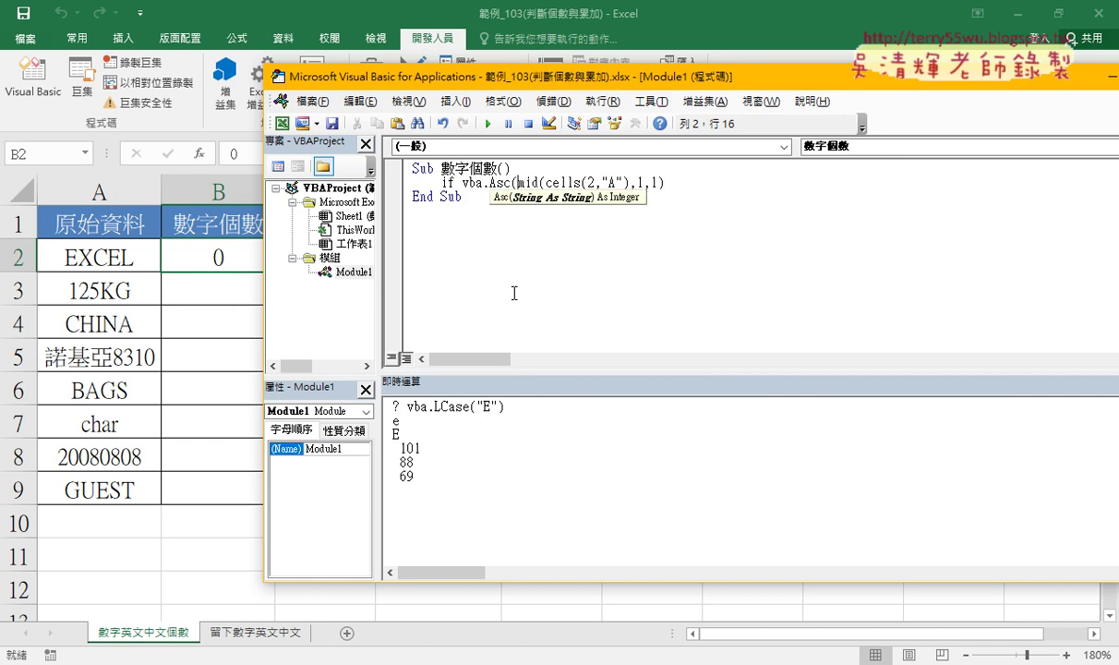
key(End)
text())
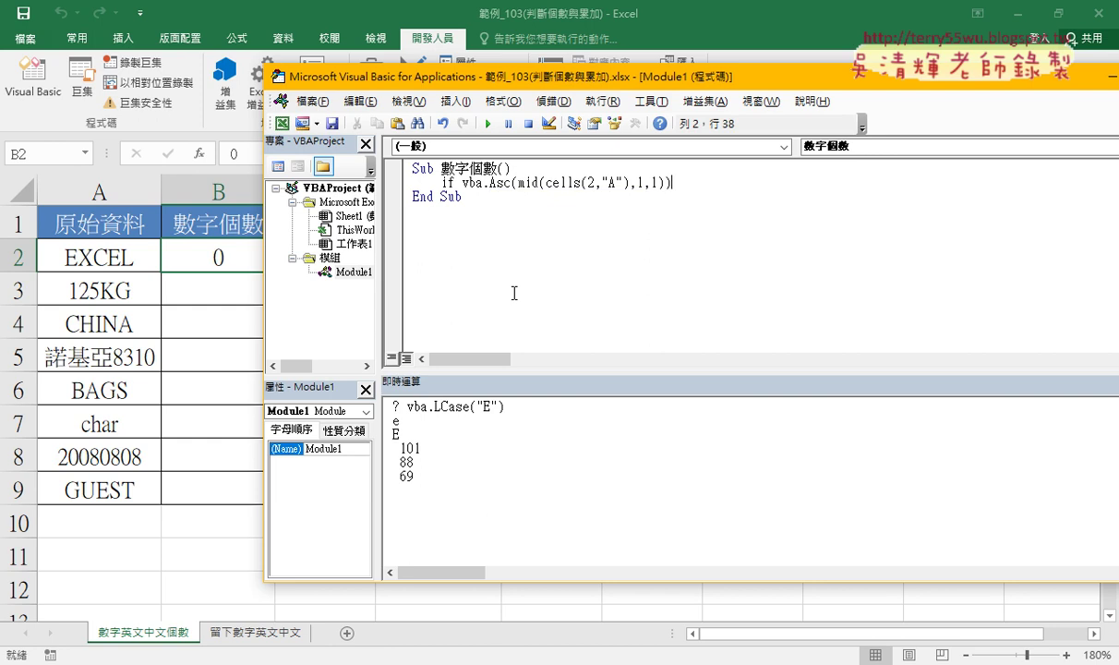
text(>47 )
text(an)
text(d)
Complete the condition with a duplicated Asc comparison < 58 Then, and add End If
key(alt+Tab)
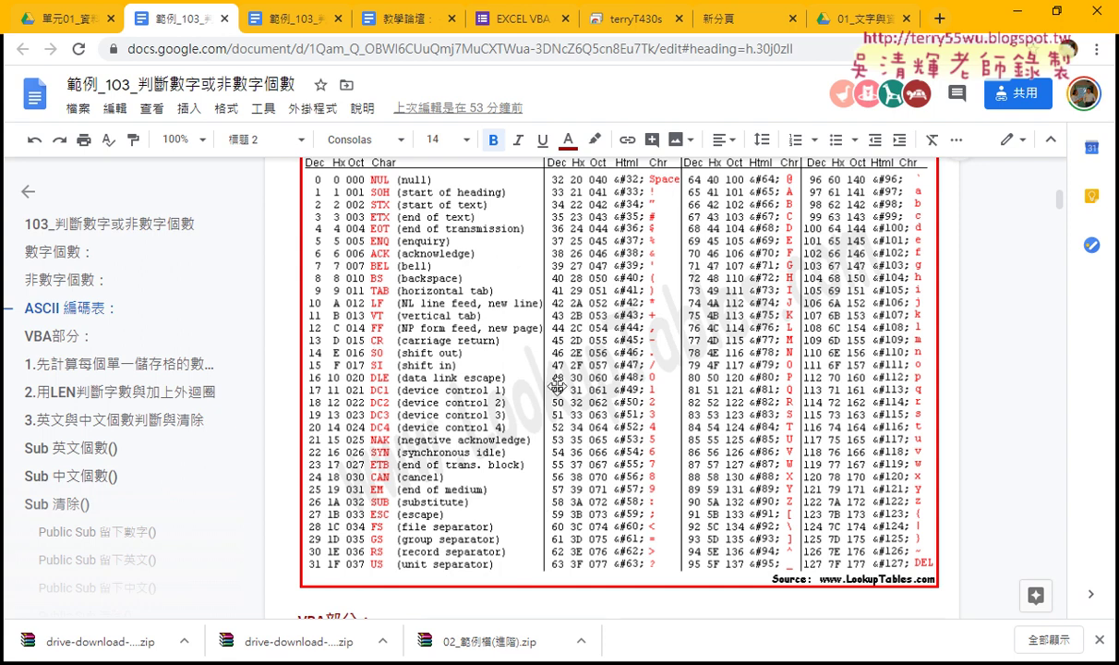
key(alt+Tab)
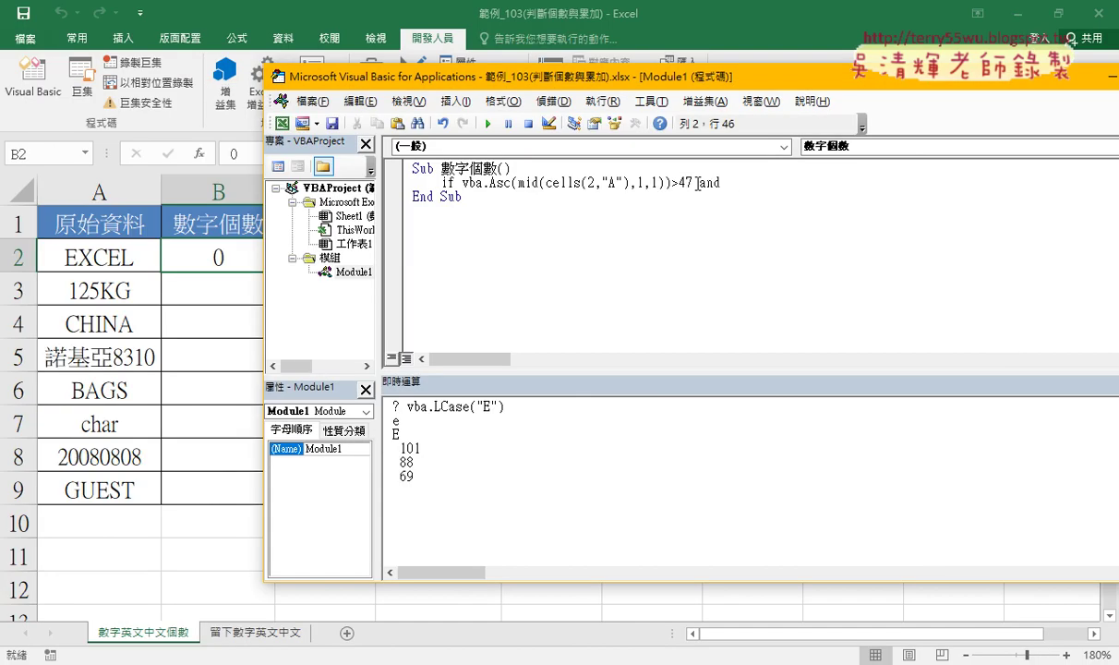
drag(694, 183, 461, 183)
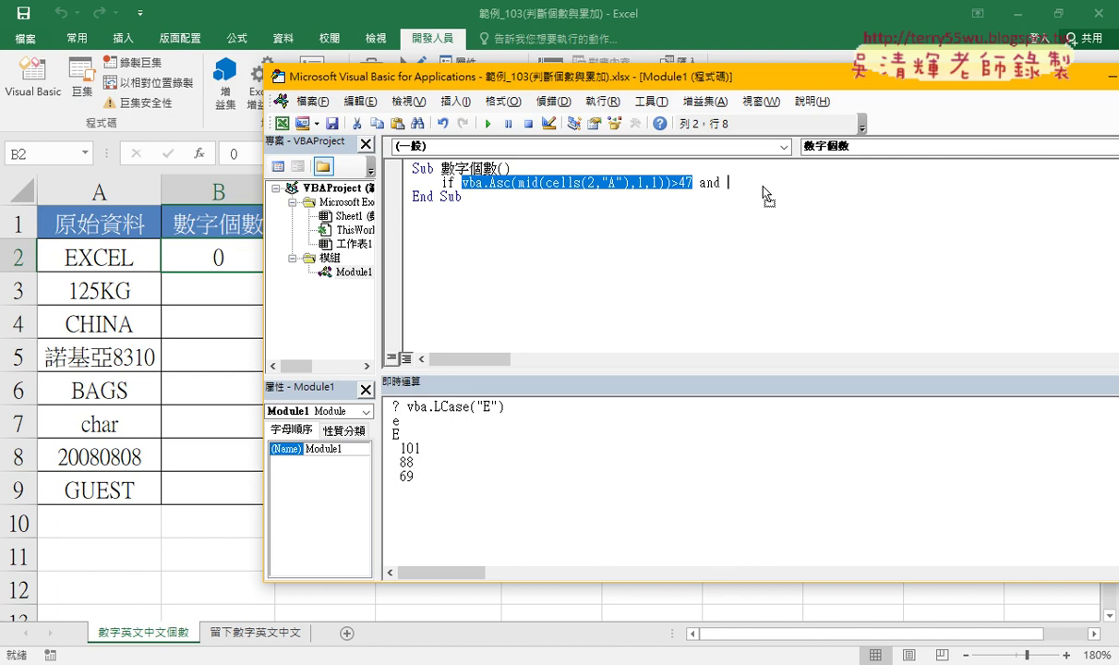
drag(763, 185, 729, 183)
drag(938, 183, 975, 184)
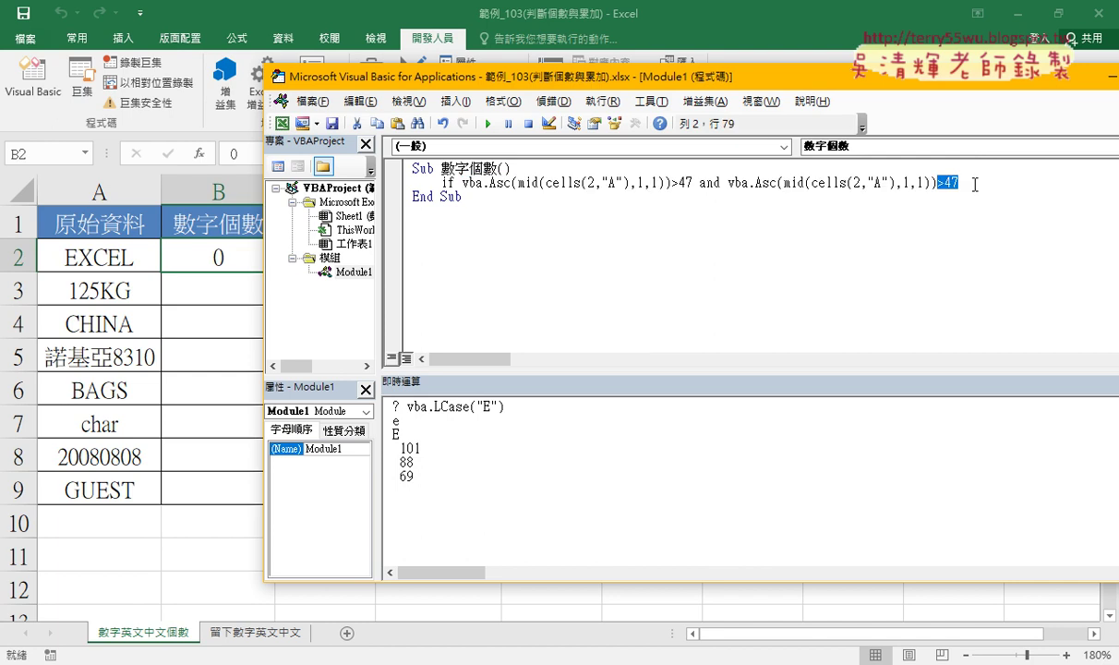
text(<)
text(58 )
text(then)
key(Return)
key(Return)
text(en)
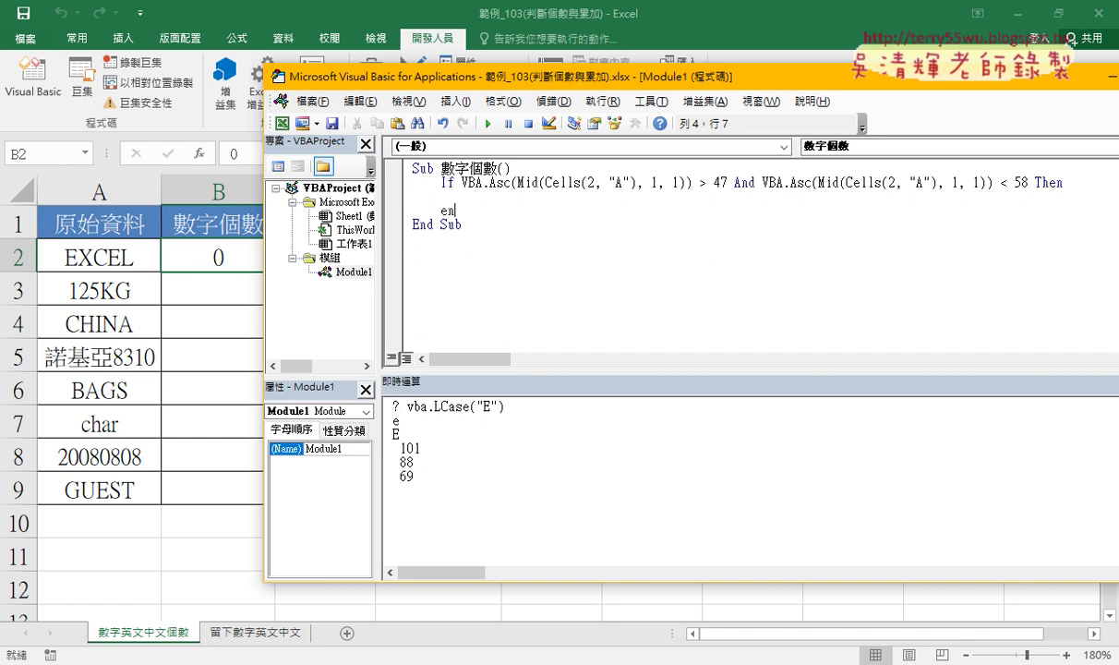
text(d if)
key(Up)
key(Up)
key(Down)
key(Tab)
Add a For j = 1 To 5 … Next loop after the Sub header
click(552, 167)
key(Return)
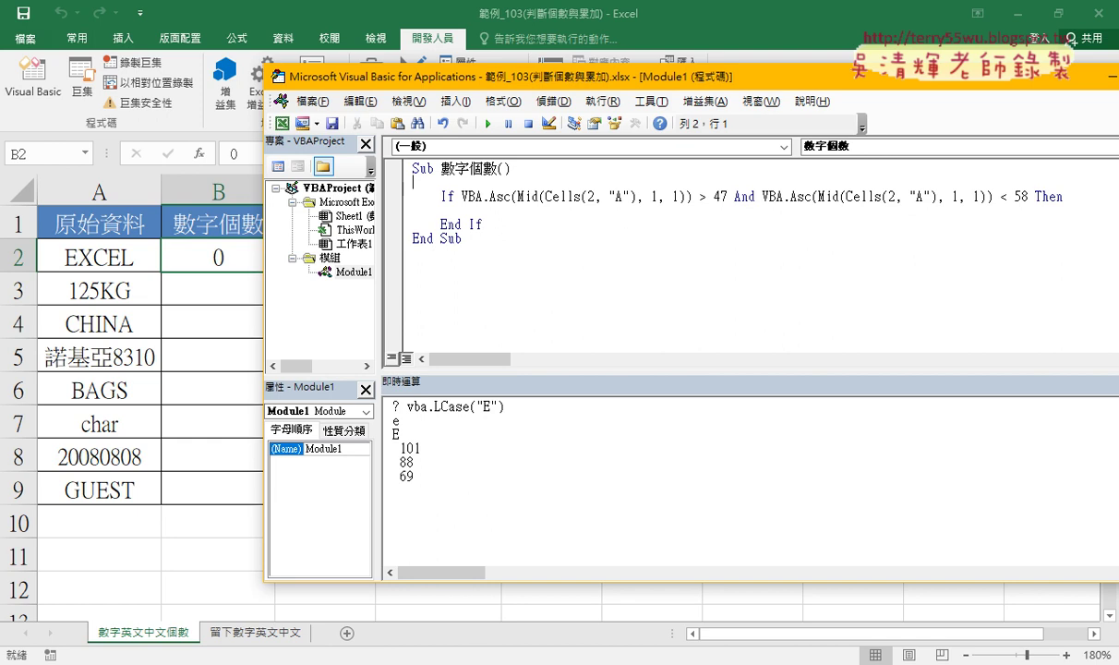
key(Tab)
key(Return)
key(Up)
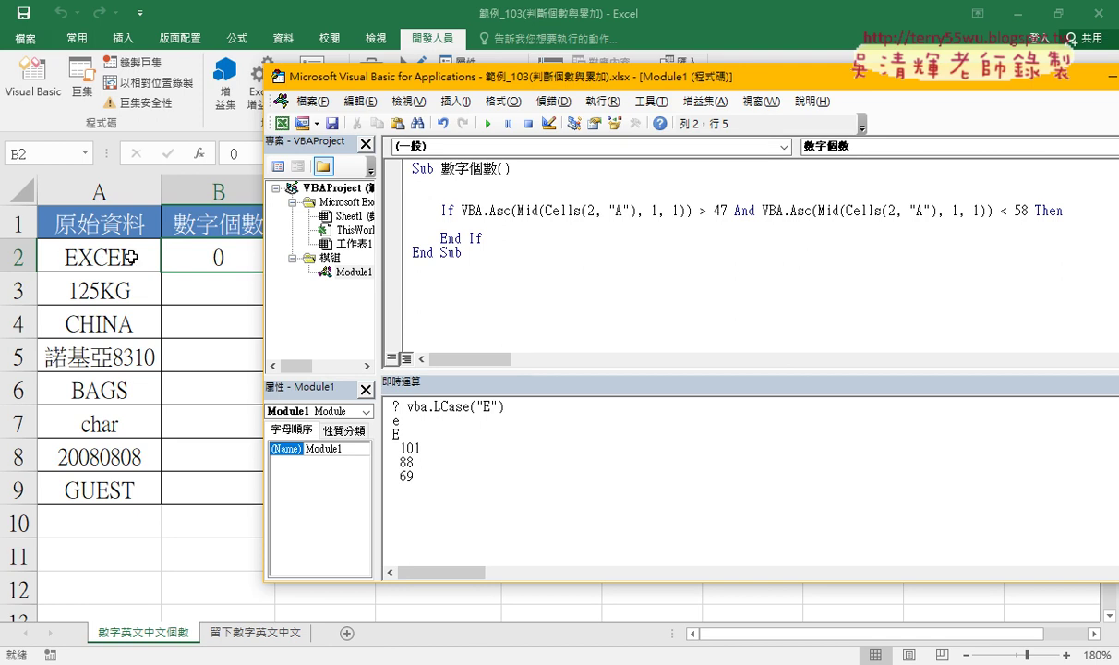
text(for )
text(j=)
text(1 to)
text(5)
key(Return)
key(Return)
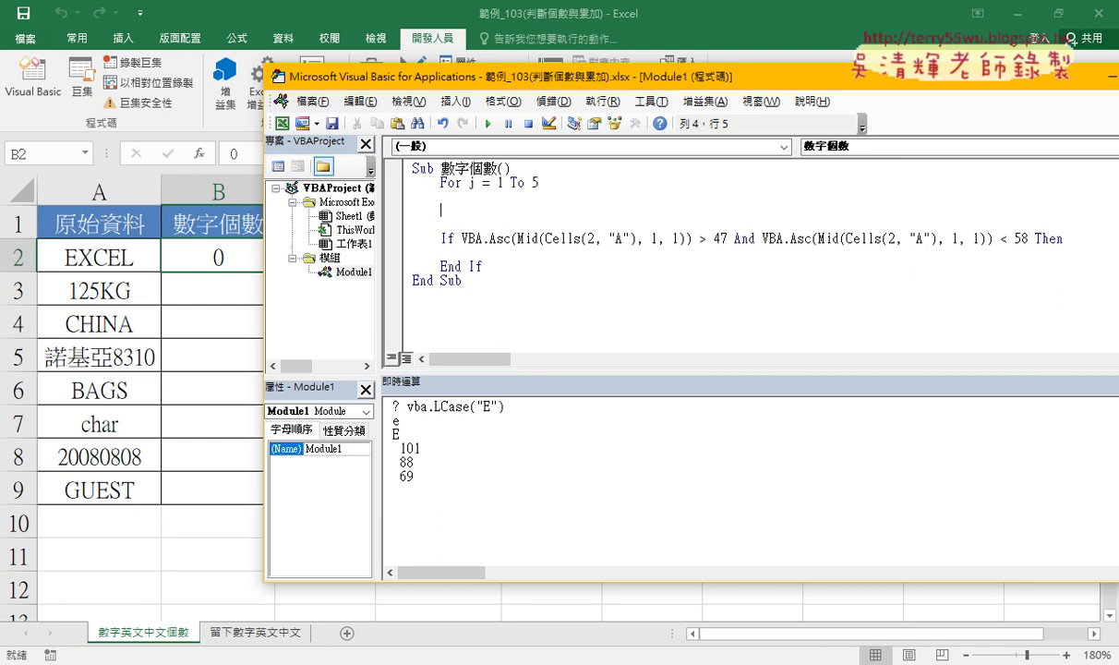
text(next)
Copy the If block into the loop, indent it, delete the original, and add count=count+1
mouse_move(481, 247)
mouse_down()
mouse_move(399, 251)
mouse_move(407, 197)
mouse_up()
drag(482, 225, 388, 201)
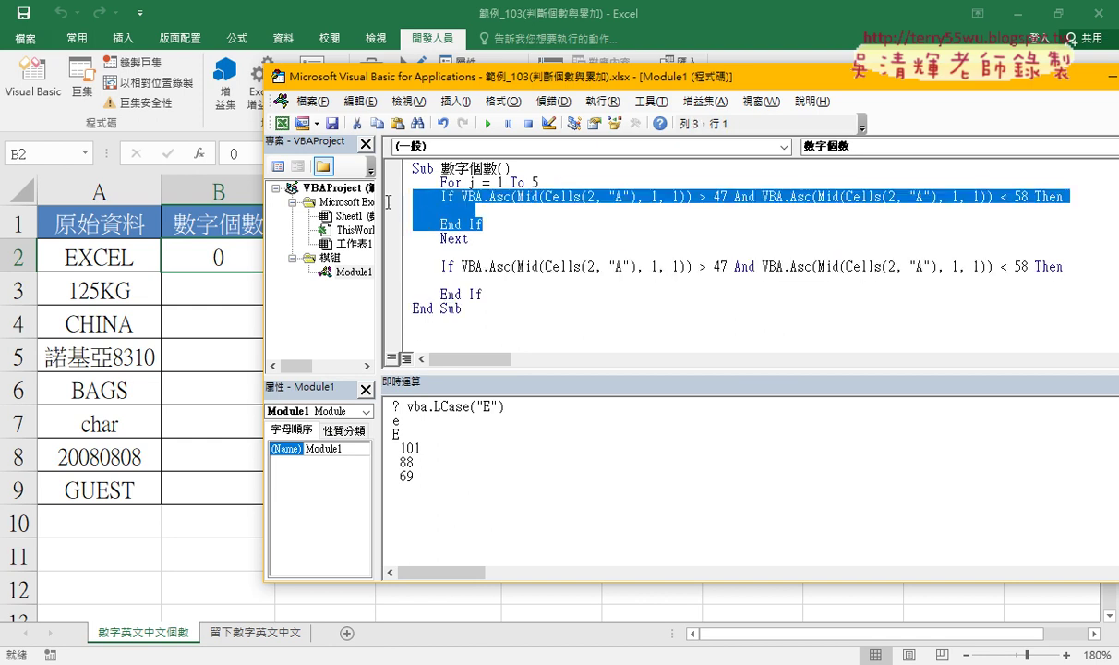
key(Tab)
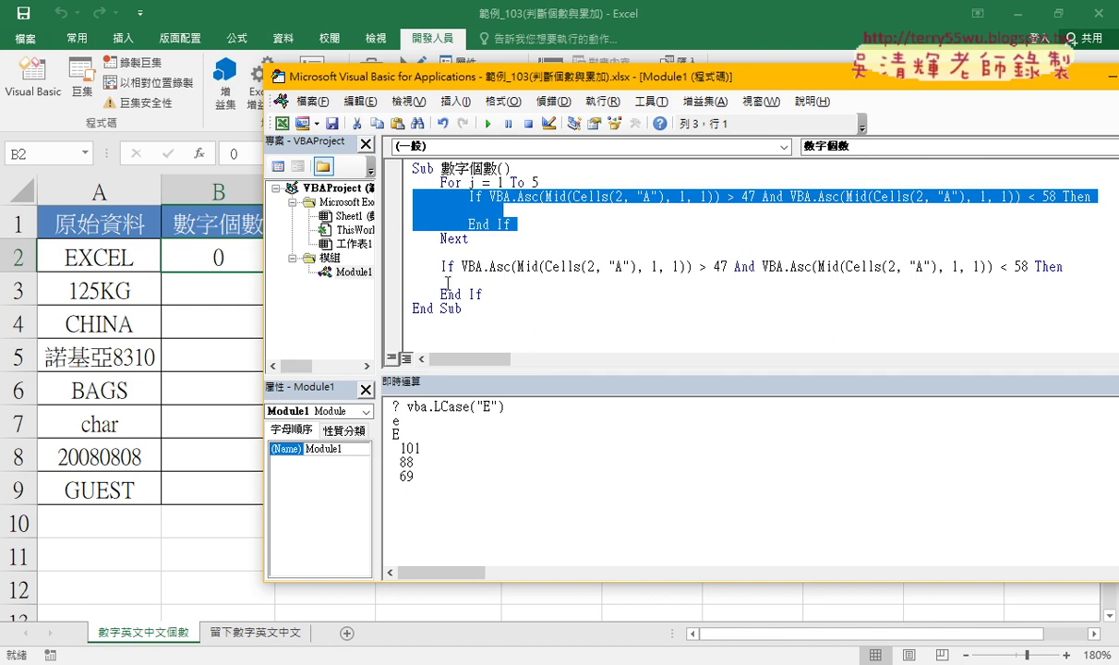
drag(483, 293, 403, 262)
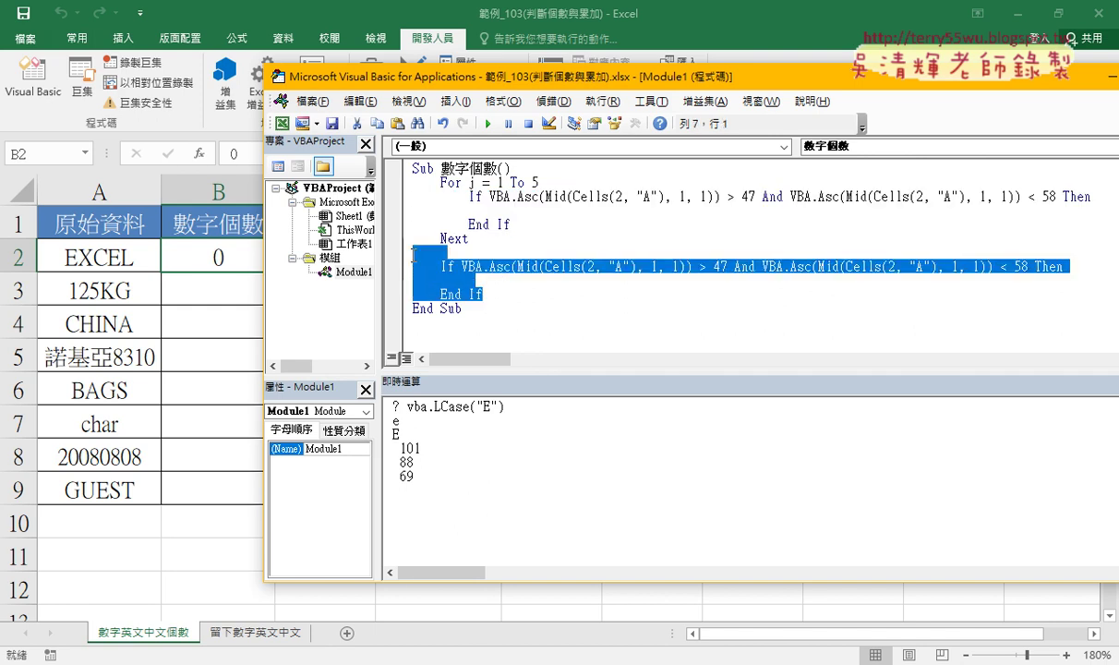
key(Delete)
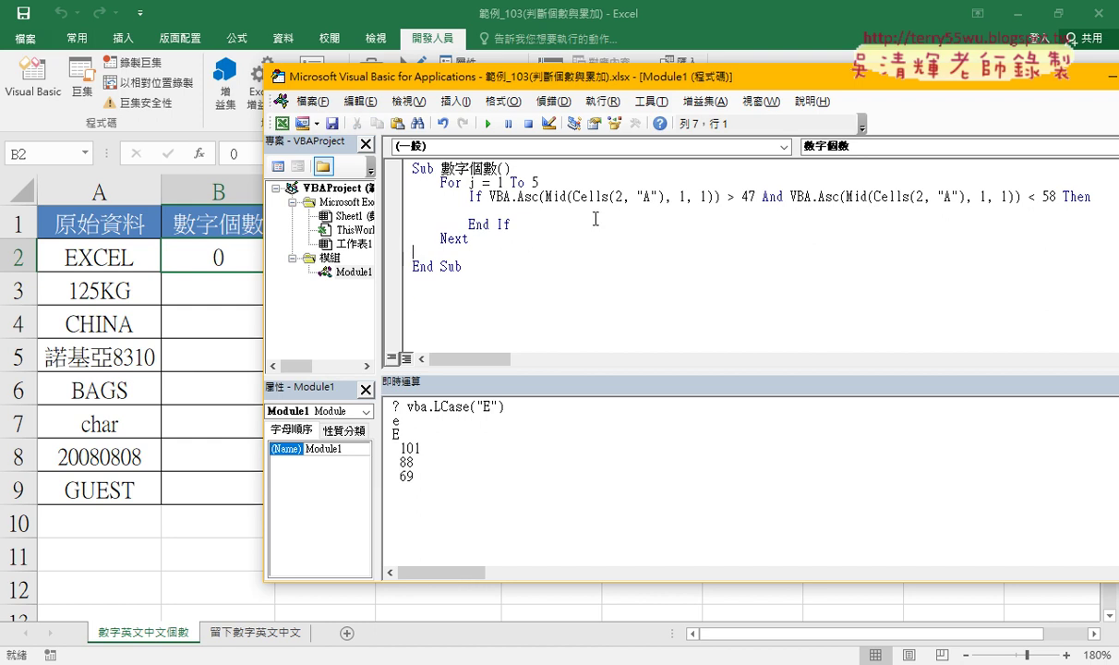
click(588, 211)
text(co)
text(unt)
text(=co)
text(unt)
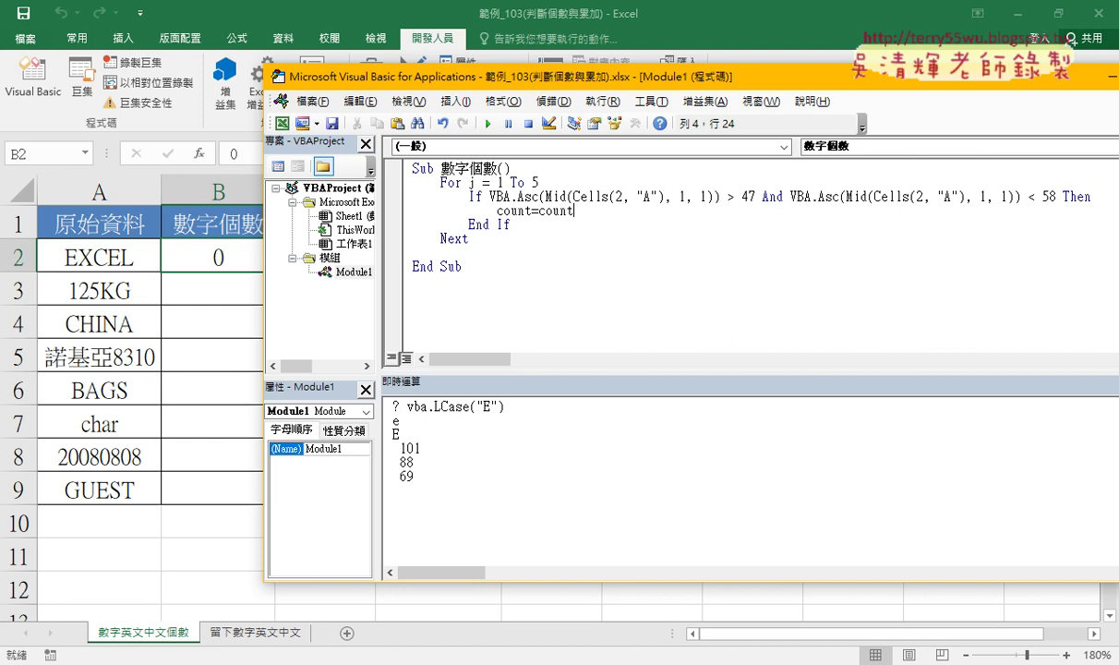
text(+1)
Replace the start position 1 with j in both Mid calls
key(Down)
key(Down)
double_click(684, 198)
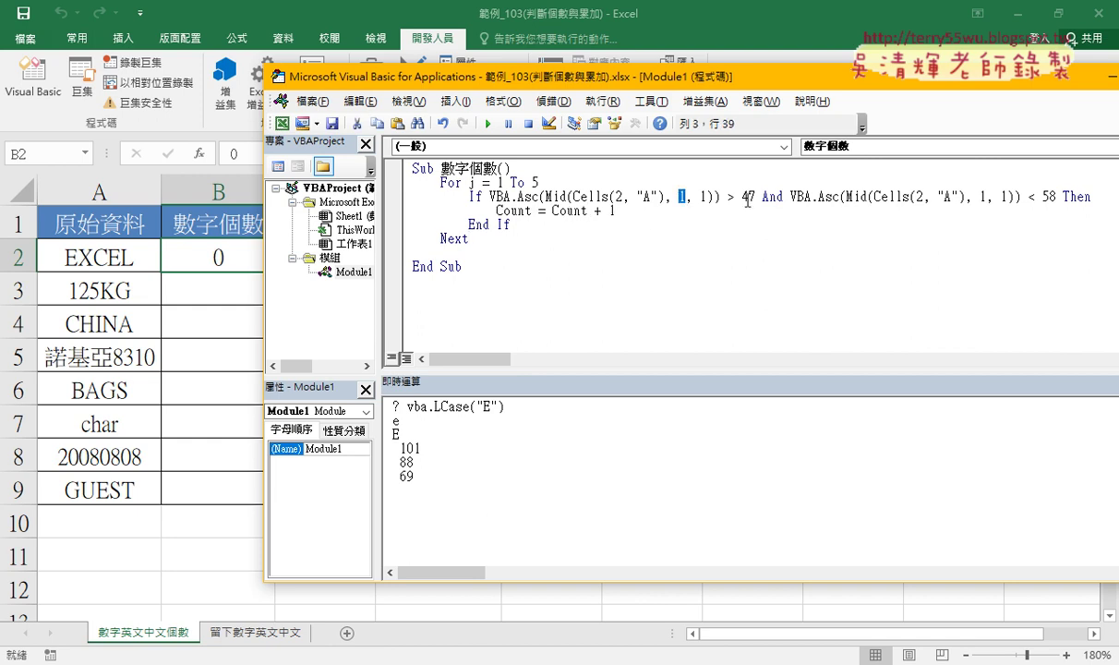
text(j)
double_click(984, 197)
text(j)
Indent a new line above End Sub and clear cell B2 on the worksheet
drag(616, 210, 497, 211)
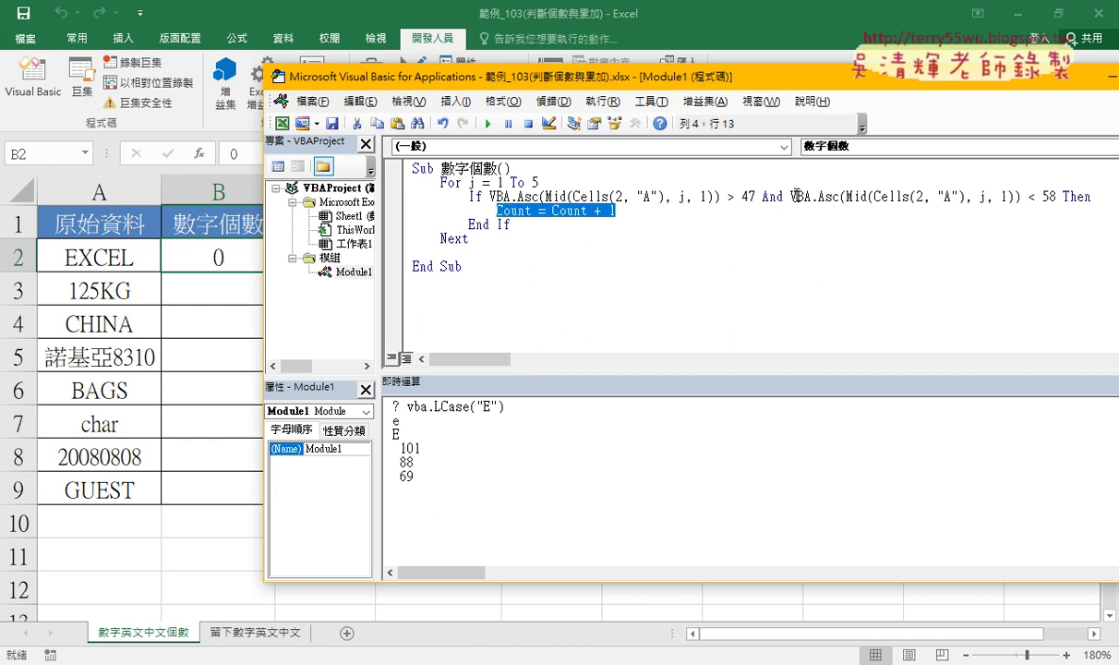
click(655, 211)
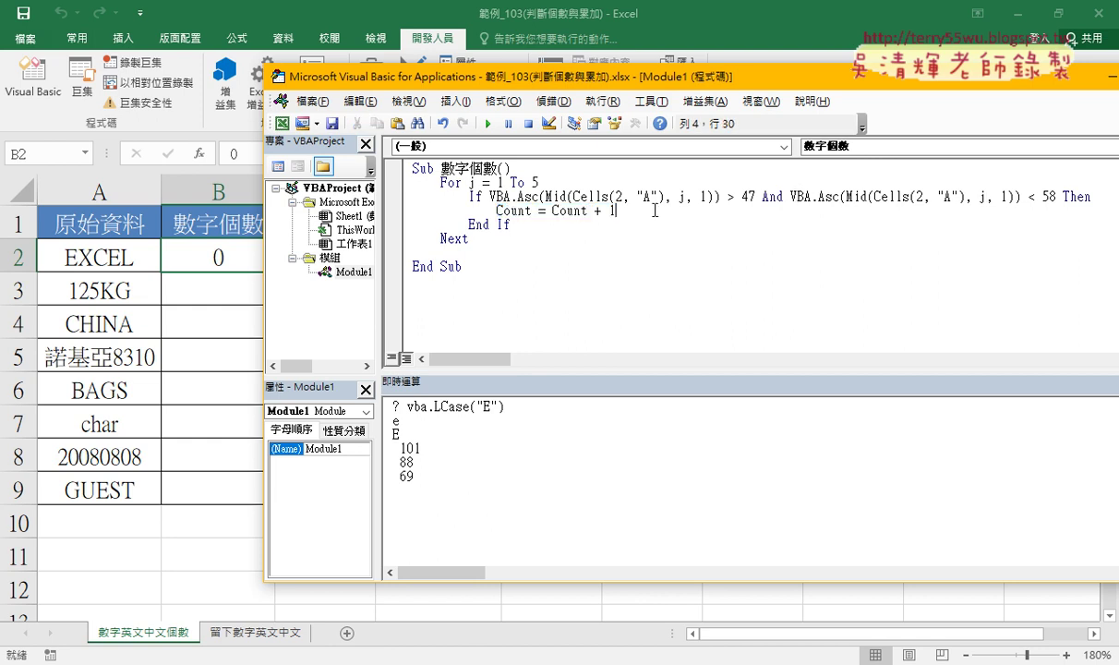
click(555, 249)
key(Tab)
click(205, 261)
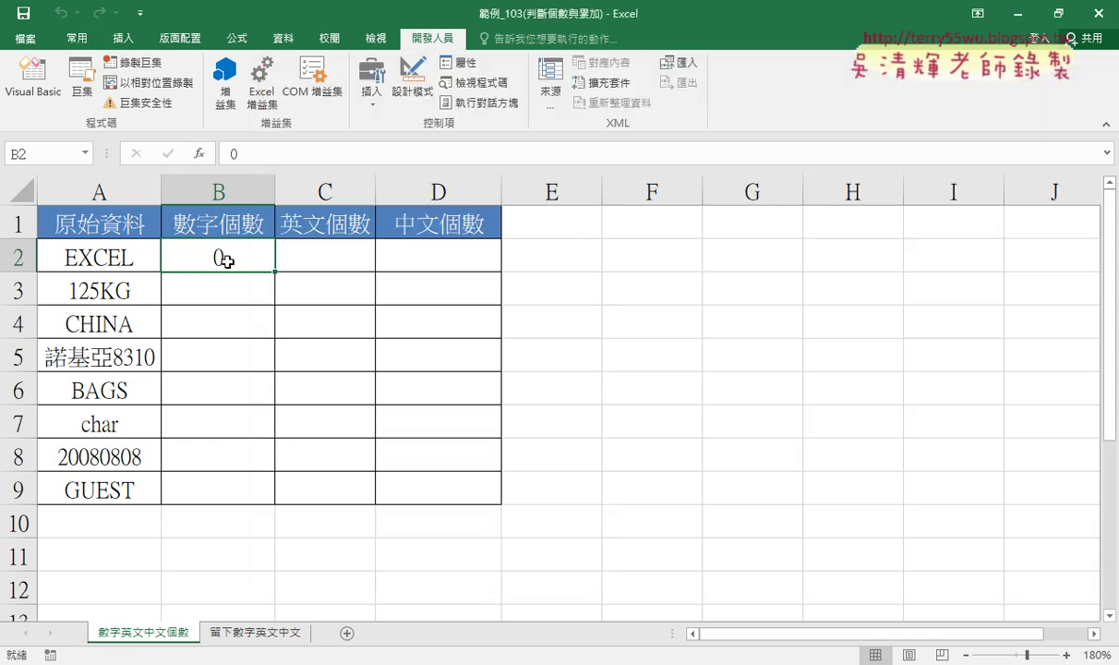
key(Delete)
Write Cells(2, "B") = Count on the line after Next
click(32, 76)
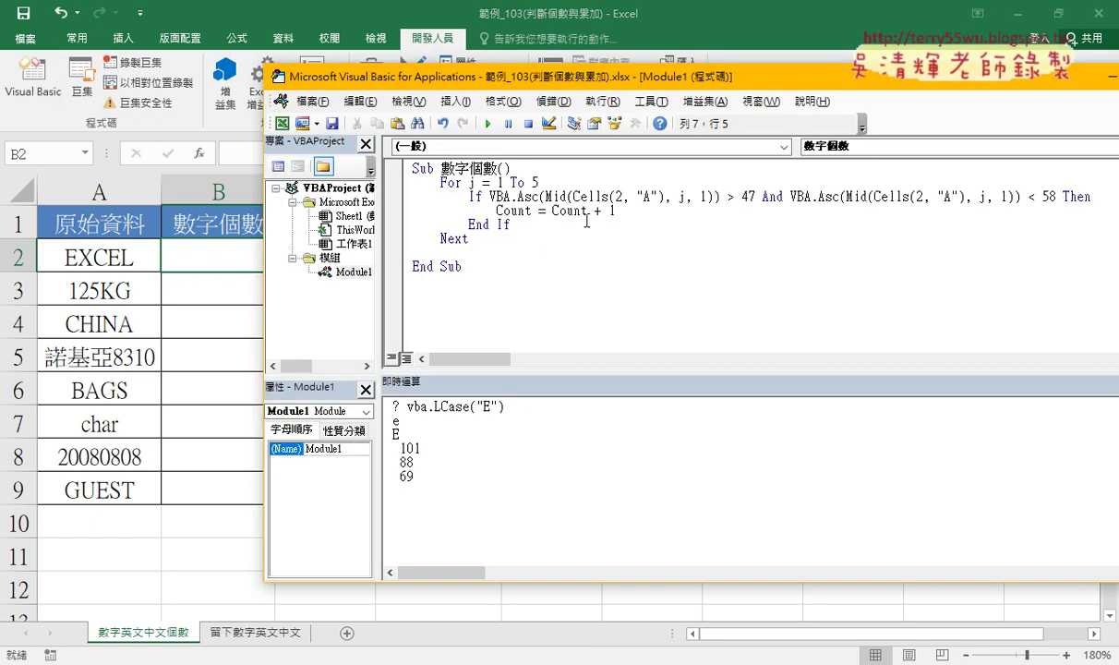
mouse_move(573, 195)
mouse_down()
mouse_move(662, 196)
mouse_move(592, 260)
mouse_up()
double_click(514, 253)
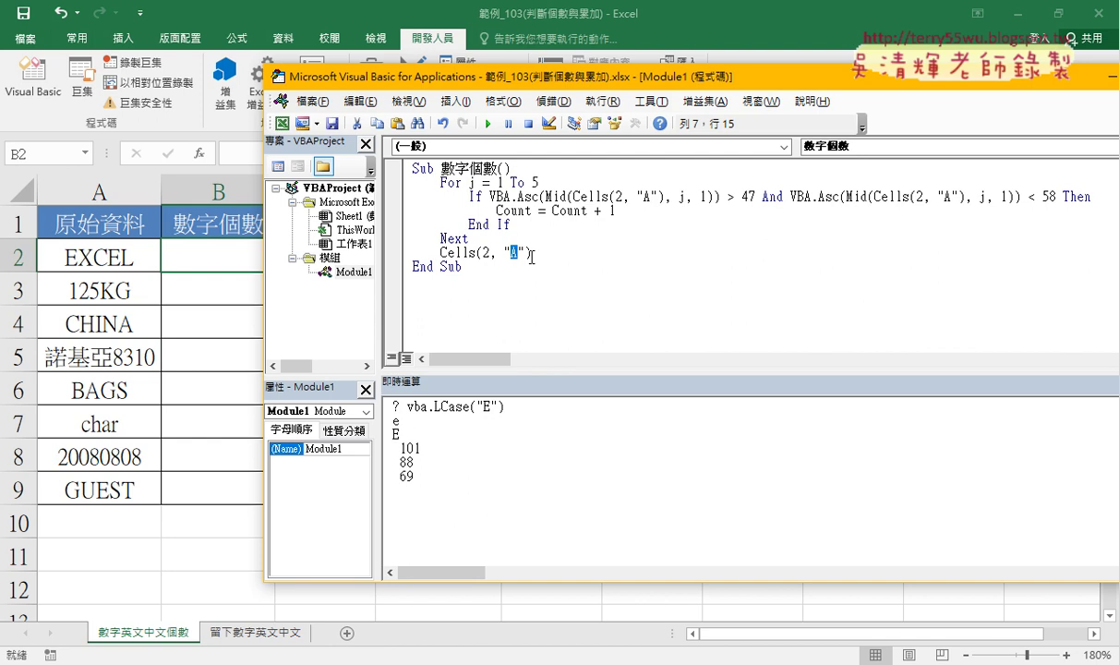
text(B)
key(Up)
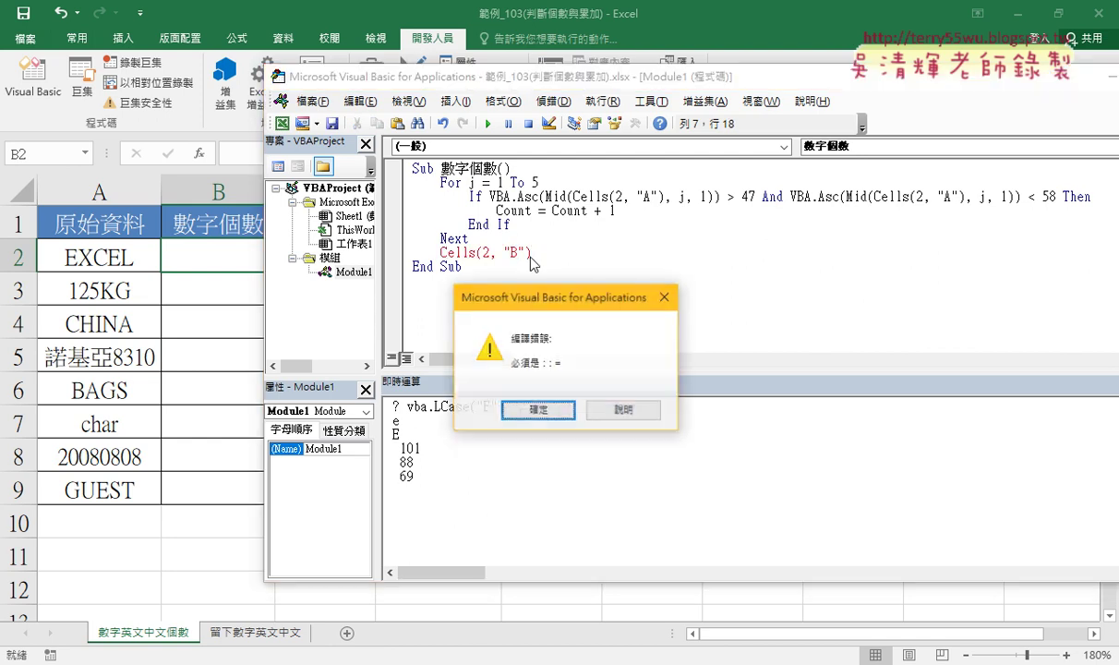
key(Return)
text(=)
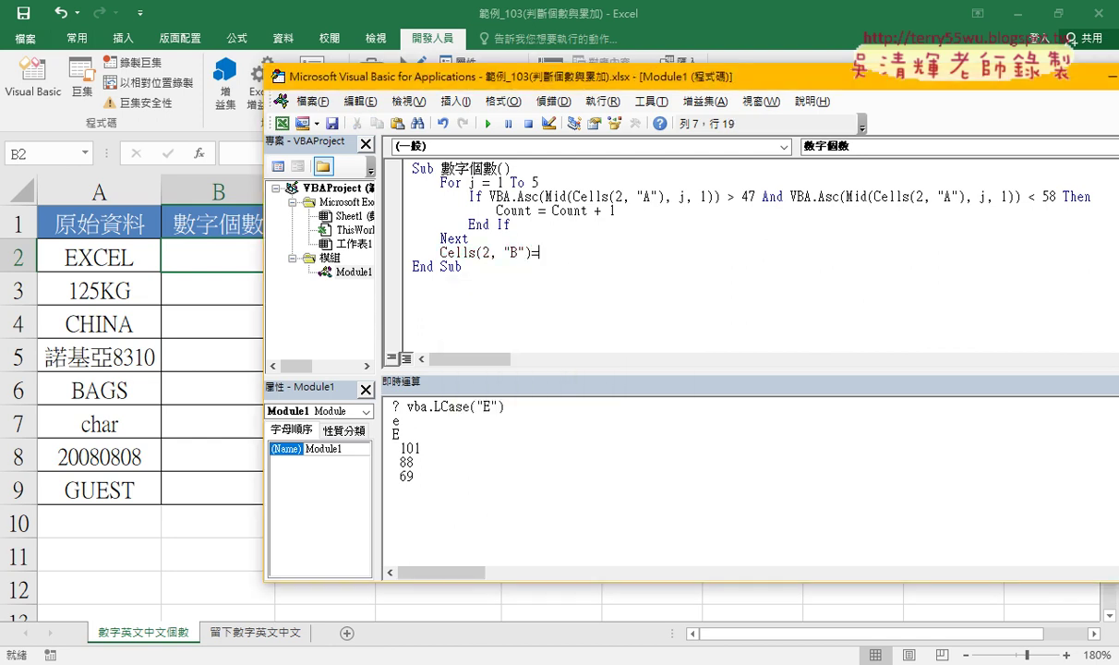
text(c)
text(ount)
click(461, 265)
drag(616, 210, 497, 210)
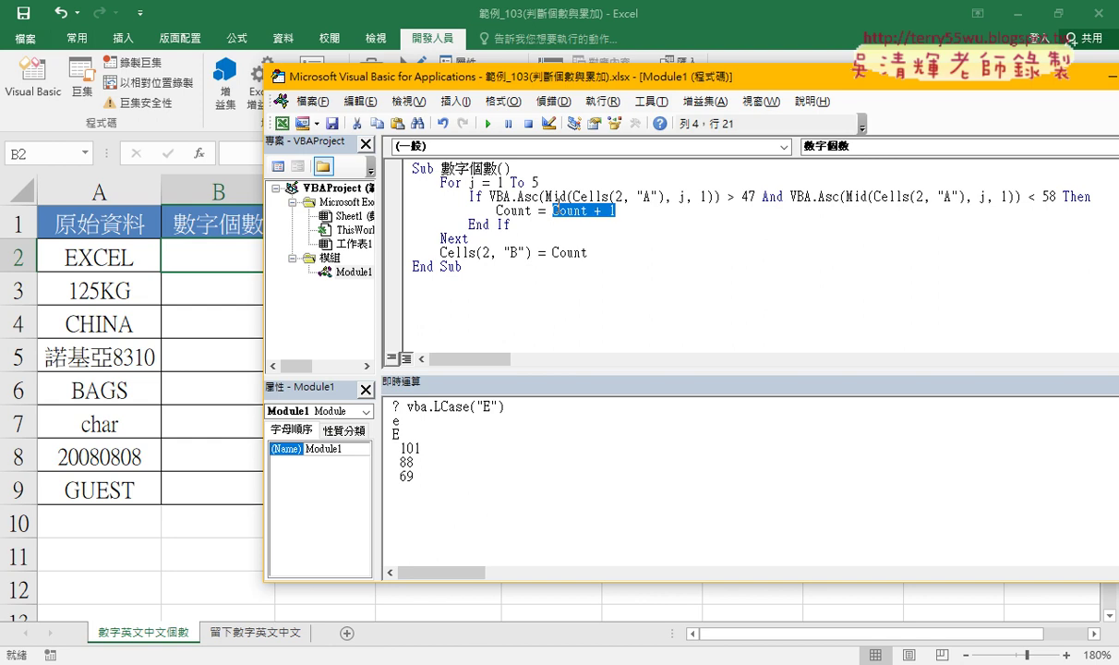
click(575, 252)
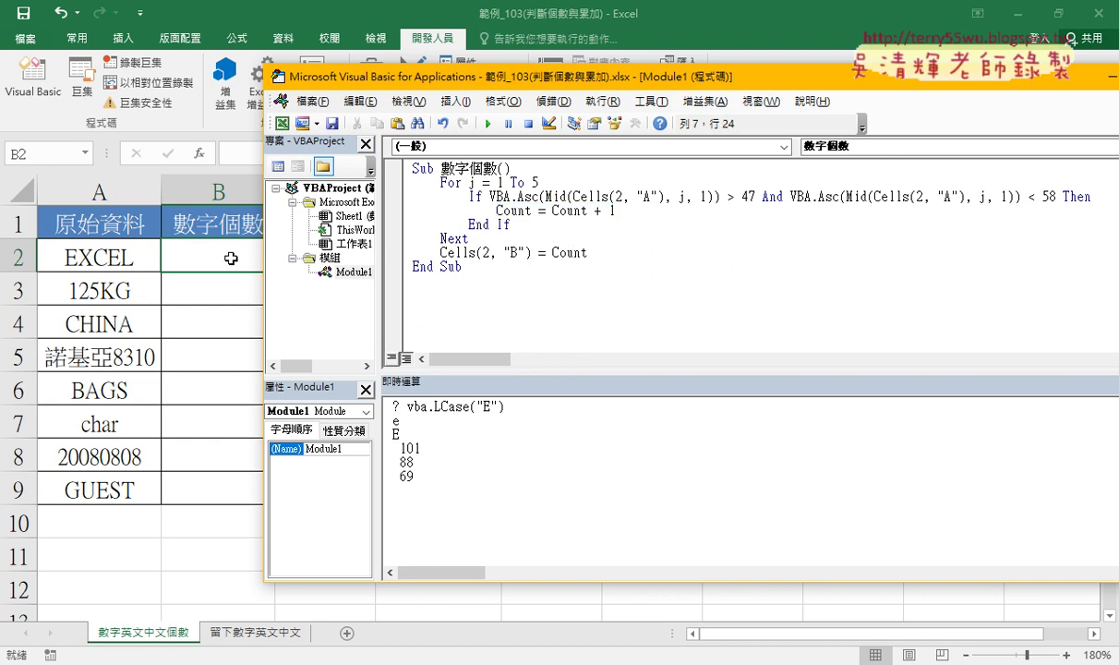
click(558, 230)
Set a breakpoint on the Cells(2, "B") = Count line and run the macro to it with F5
drag(497, 83, 602, 83)
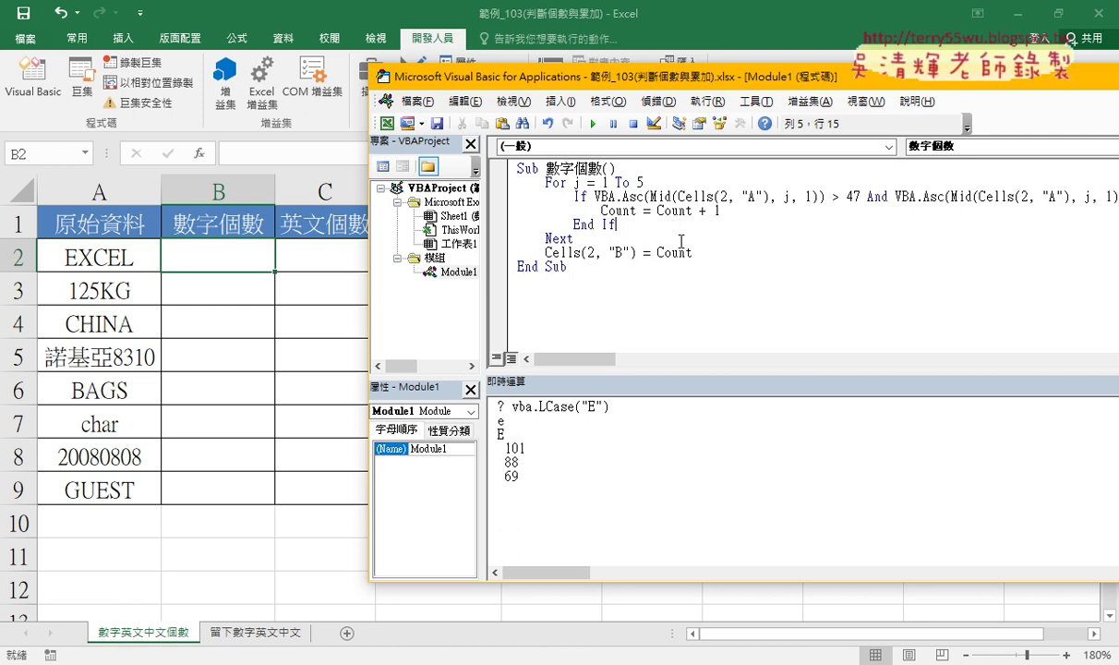
click(681, 252)
click(499, 252)
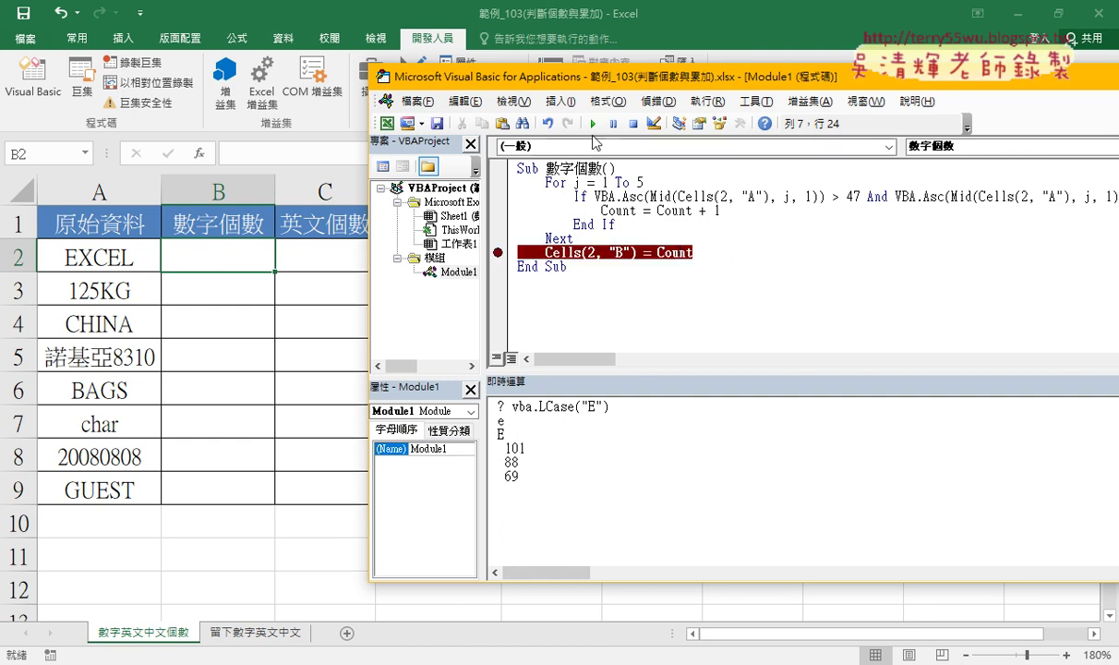
key(F5)
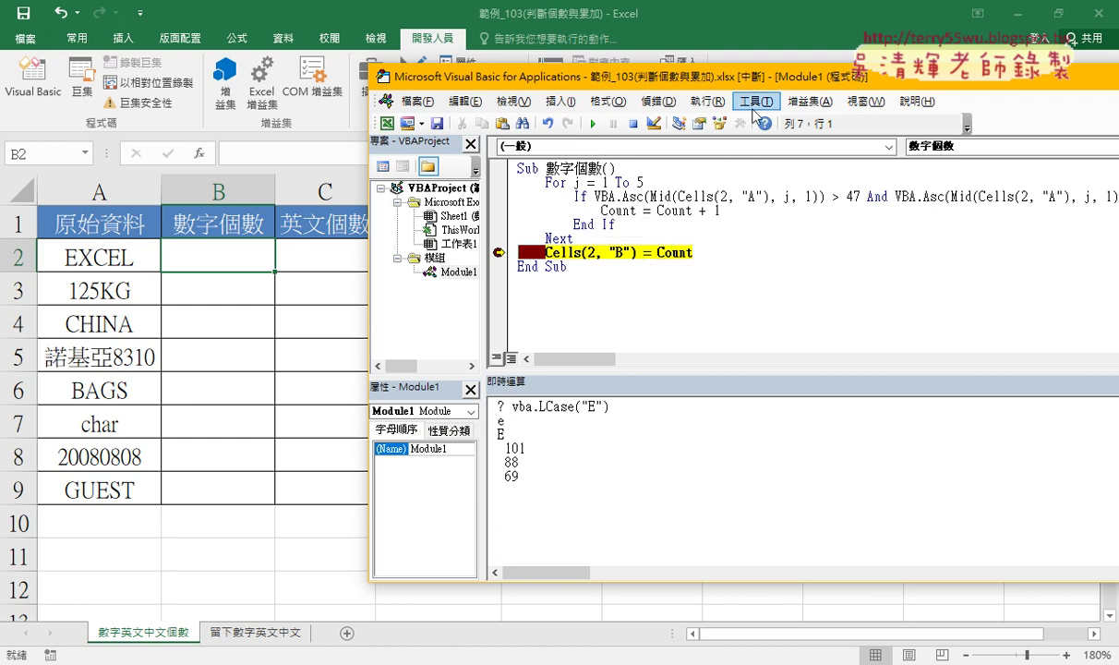
drag(753, 81, 575, 66)
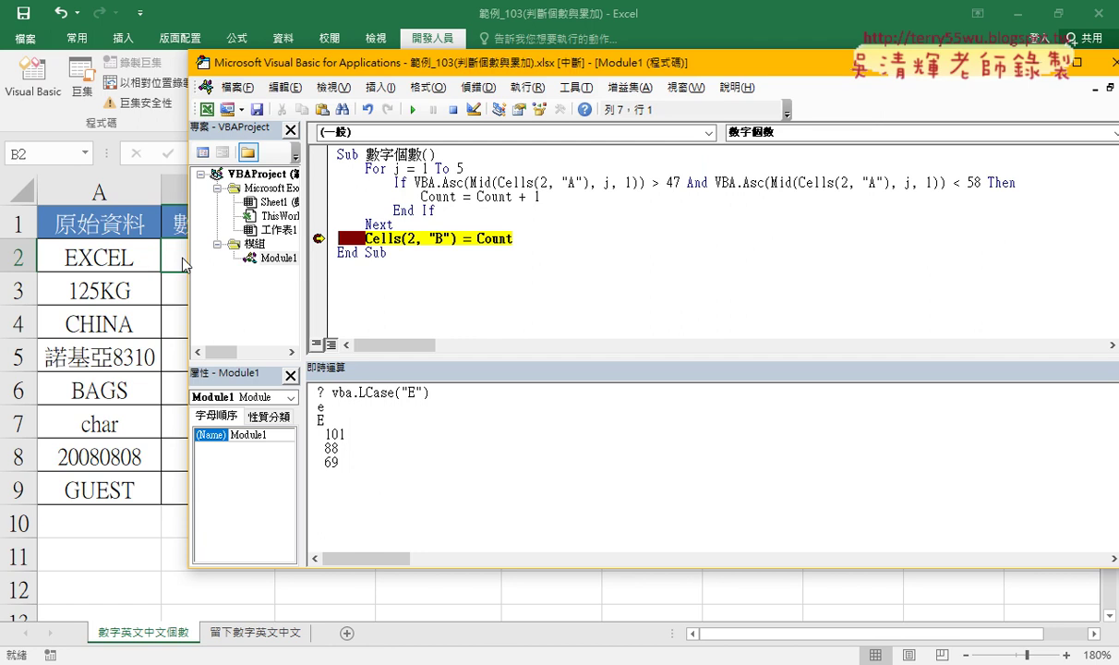
mouse_move(495, 238)
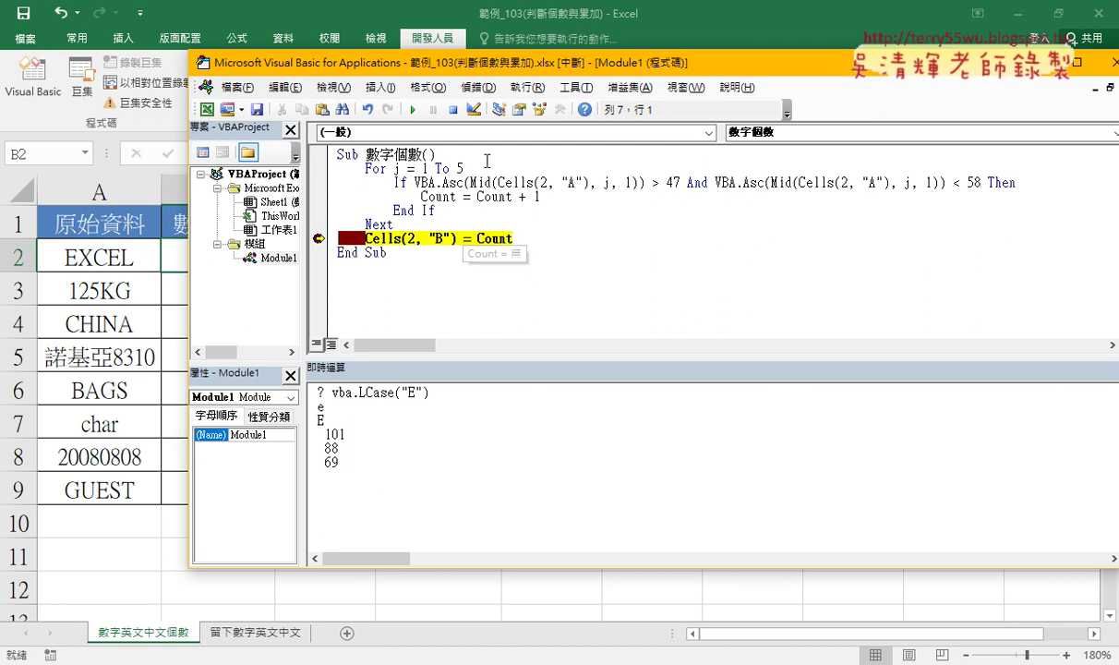
Insert Count = 0 on a new line right after the Sub line
click(487, 159)
key(Return)
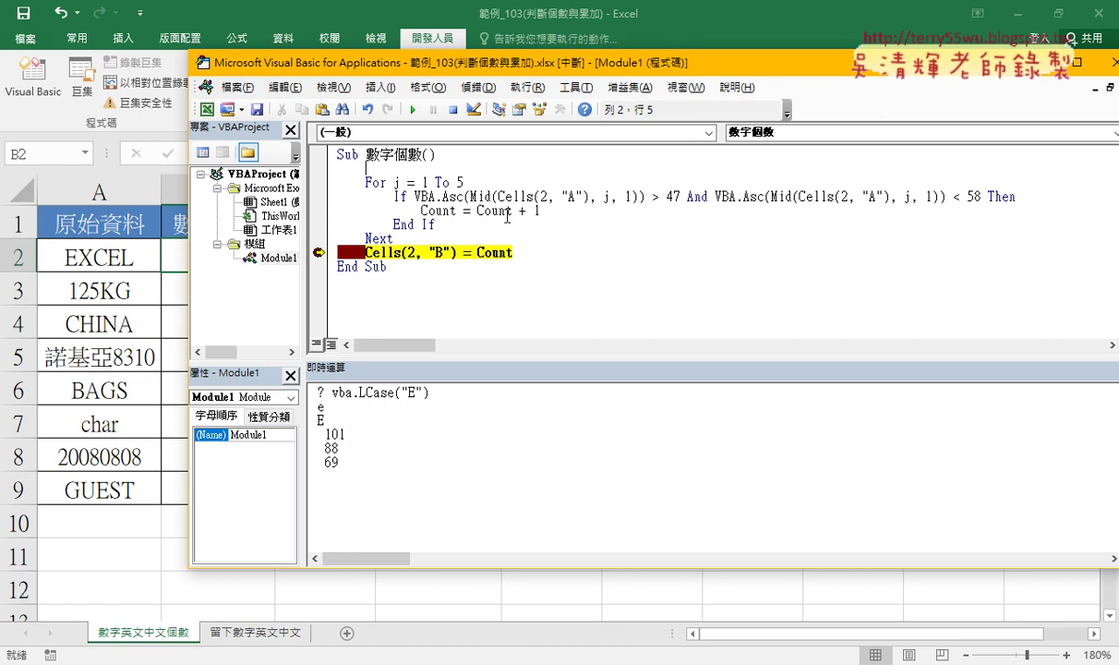
key(Tab)
drag(518, 251, 475, 252)
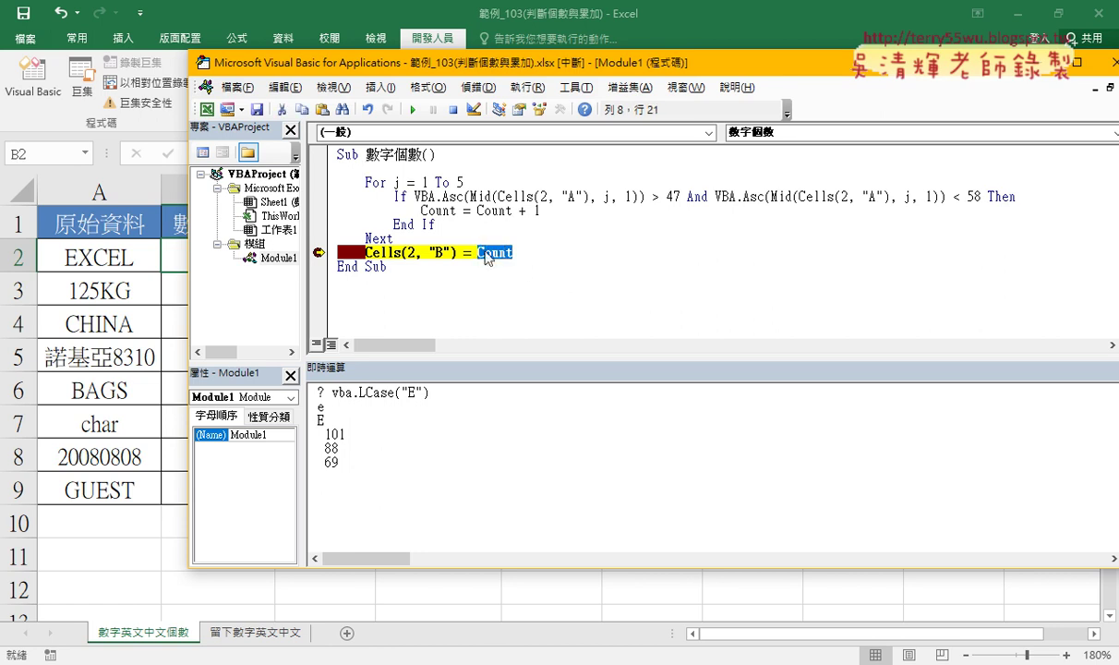
key(ctrl+c)
click(411, 169)
key(ctrl+v)
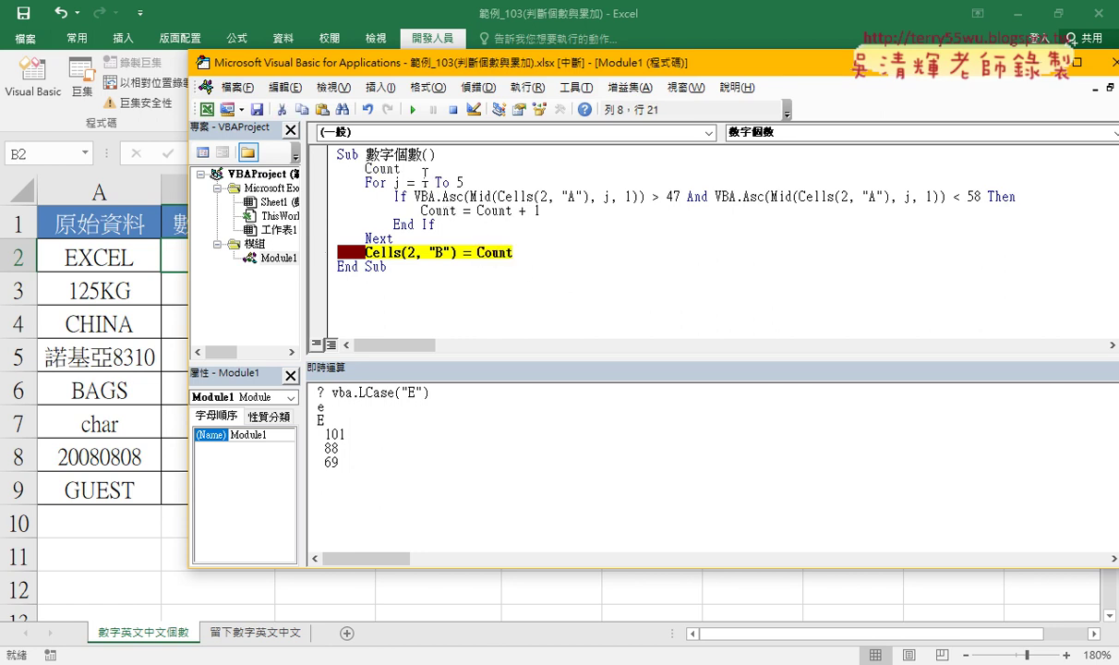
text(=)
text(0)
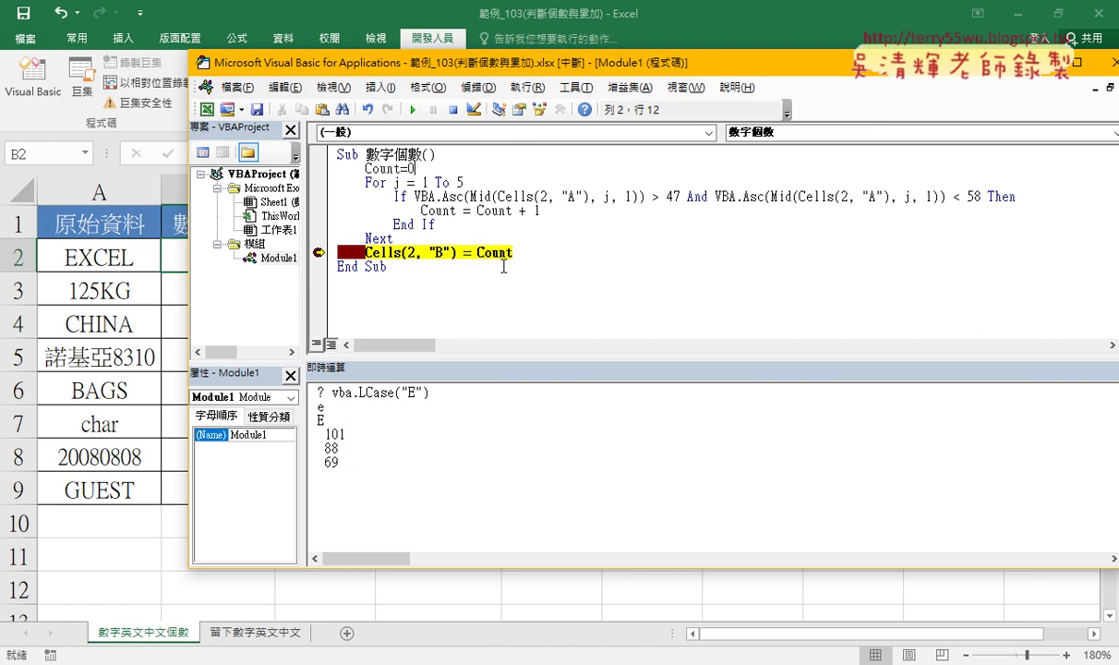
click(560, 280)
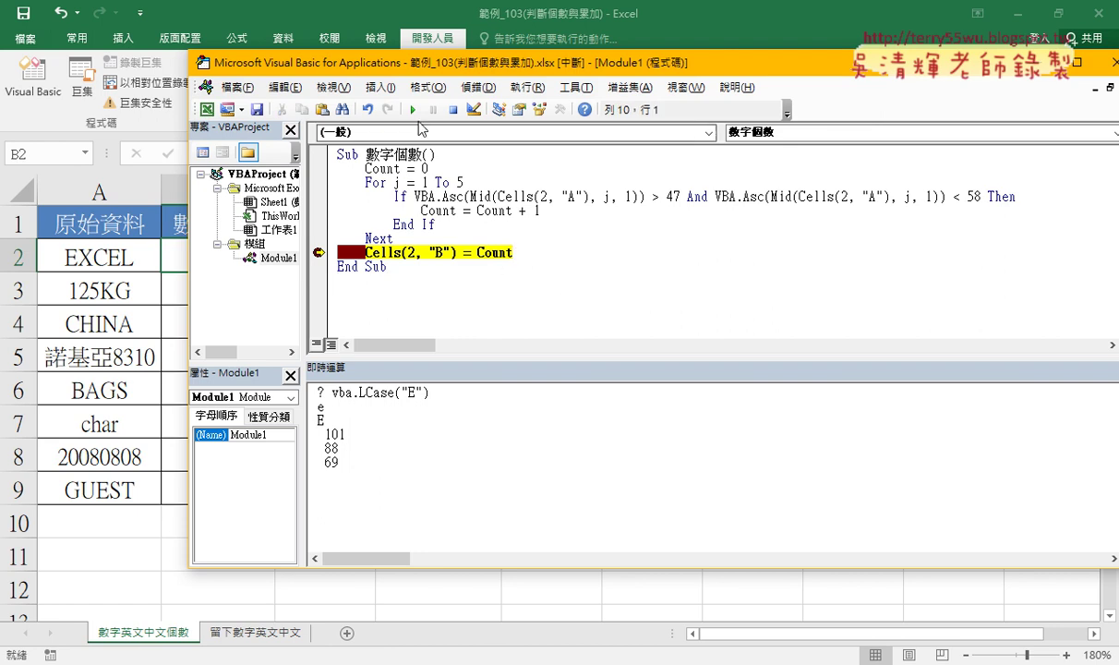
Resume the paused macro and run it again so B2 shows 0
click(414, 110)
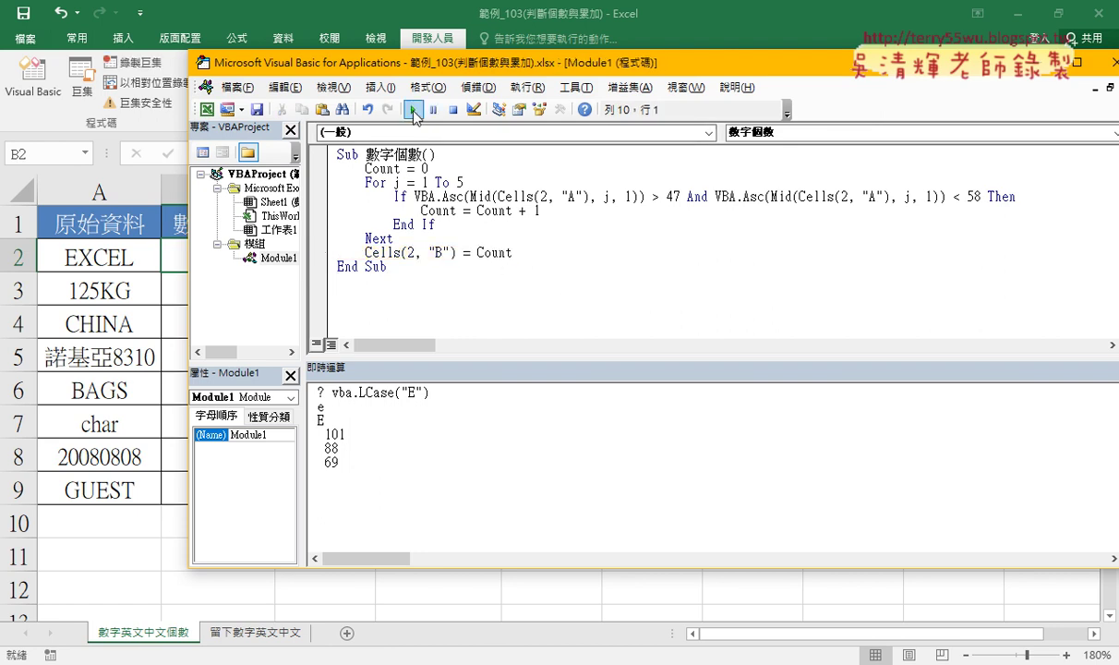
drag(443, 62, 547, 62)
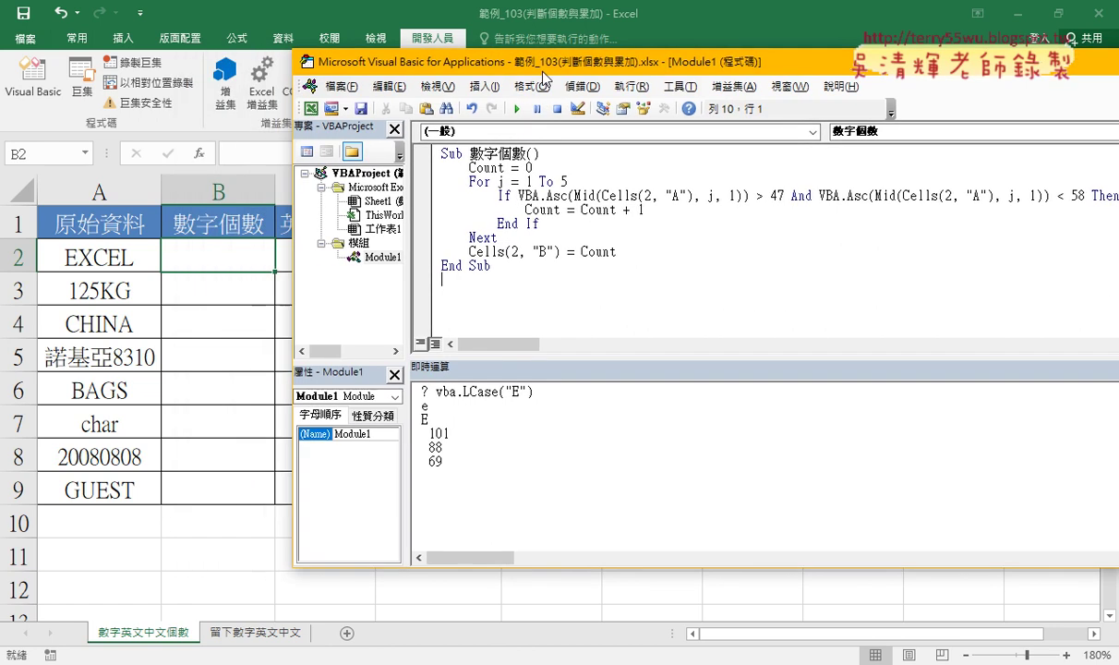
click(520, 108)
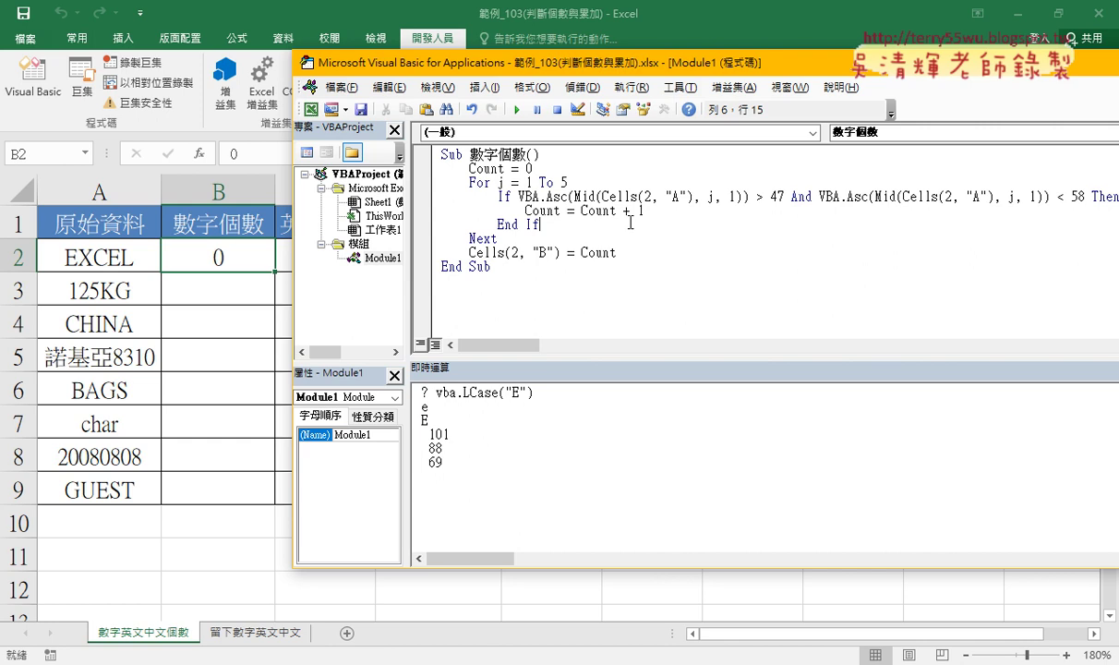
Change row 2 to 3 in all three Cells references and rerun the macro on A3
click(653, 196)
double_click(651, 195)
text(3)
click(950, 197)
double_click(950, 197)
text(3)
double_click(514, 252)
text(3)
click(645, 209)
click(518, 111)
Review the row 3 references and the Asc checks in the macro code
double_click(648, 196)
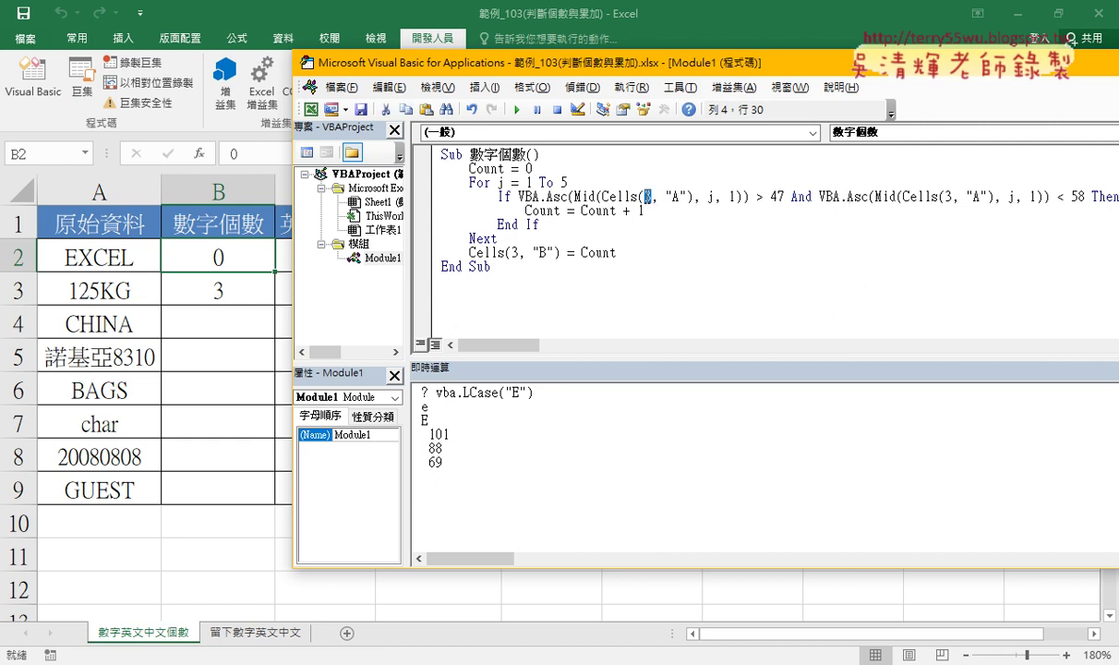
double_click(517, 252)
drag(614, 253, 423, 169)
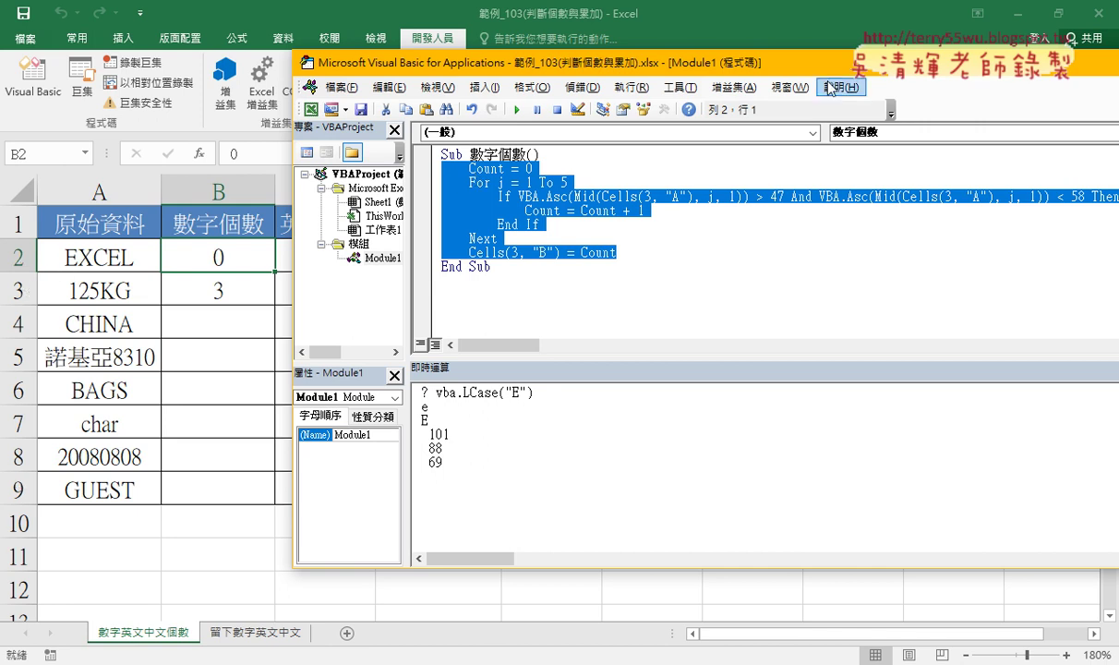
click(747, 182)
double_click(648, 195)
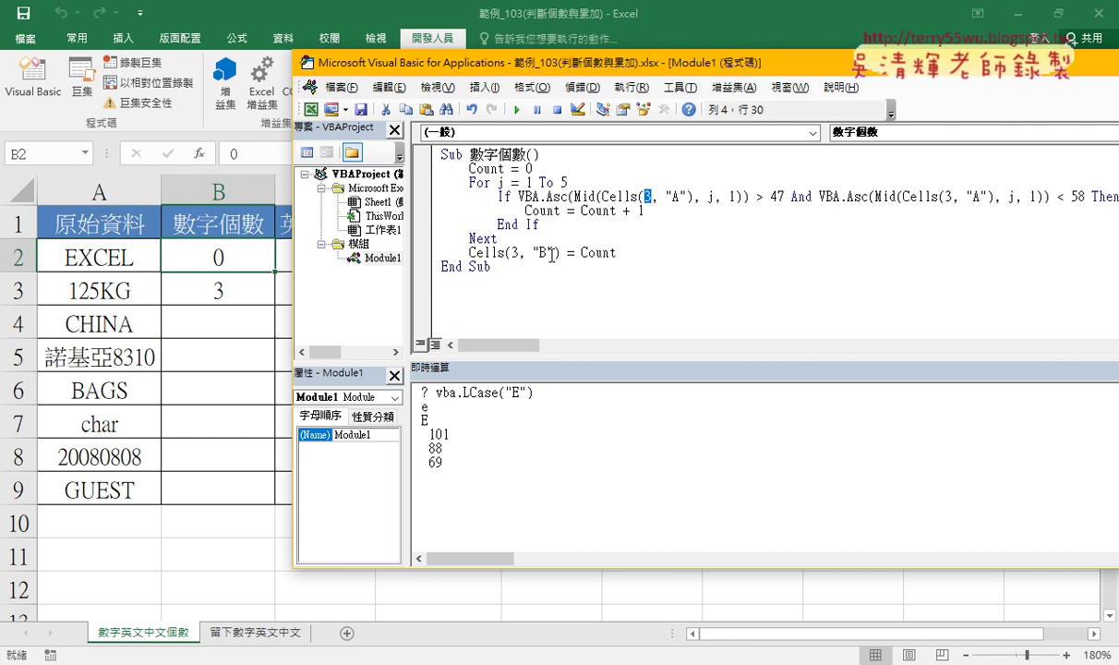
drag(623, 64, 473, 77)
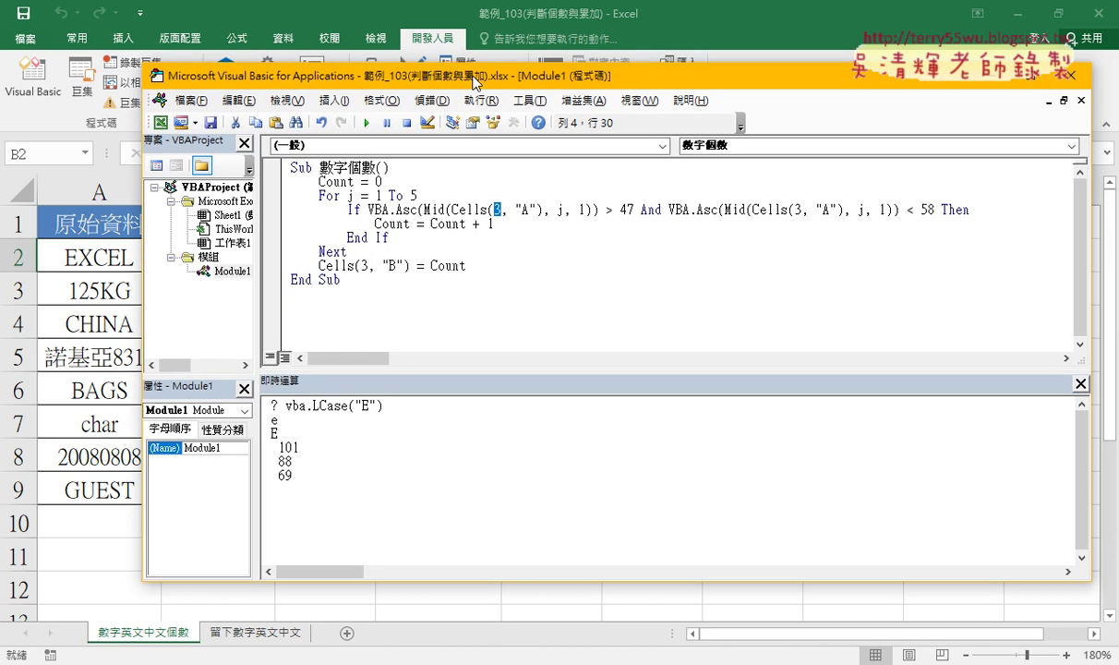
drag(718, 210, 669, 211)
Scroll the Google Docs tutorial to the VBA部分 section with the reference 數字個數 macro
click(697, 210)
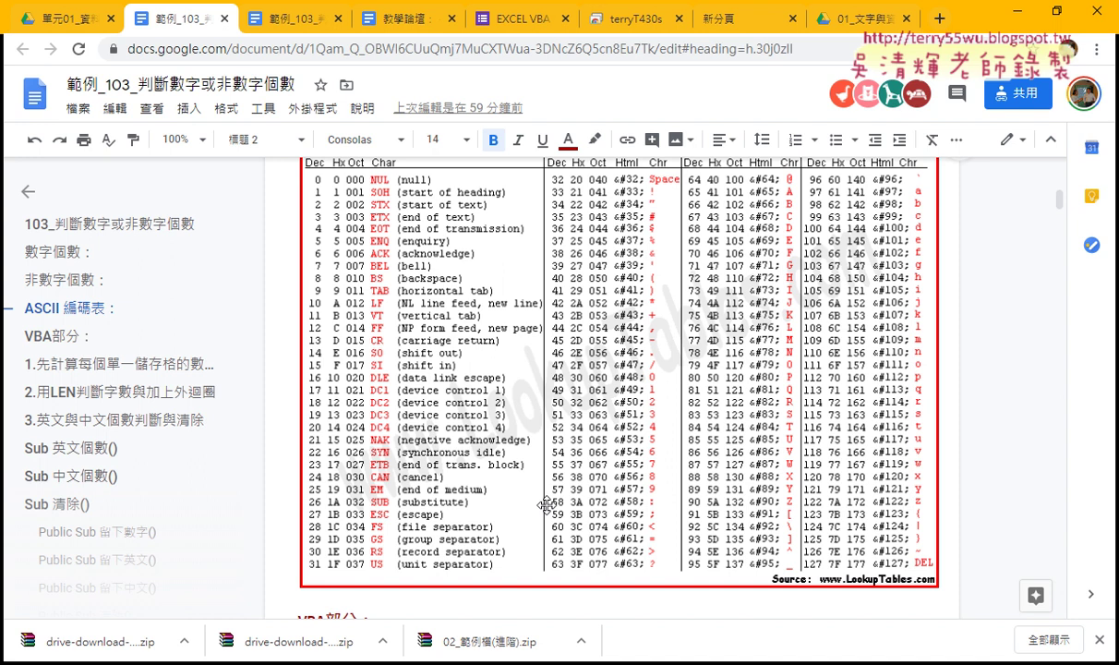
scroll(508, 475, down, 5)
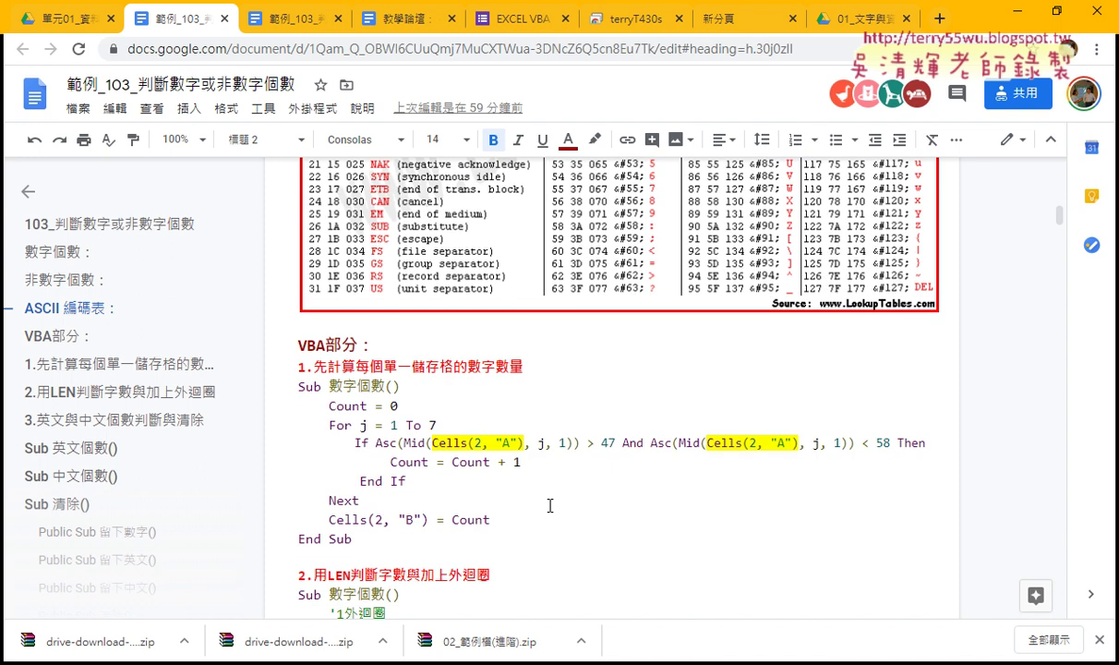
scroll(555, 490, down, 1)
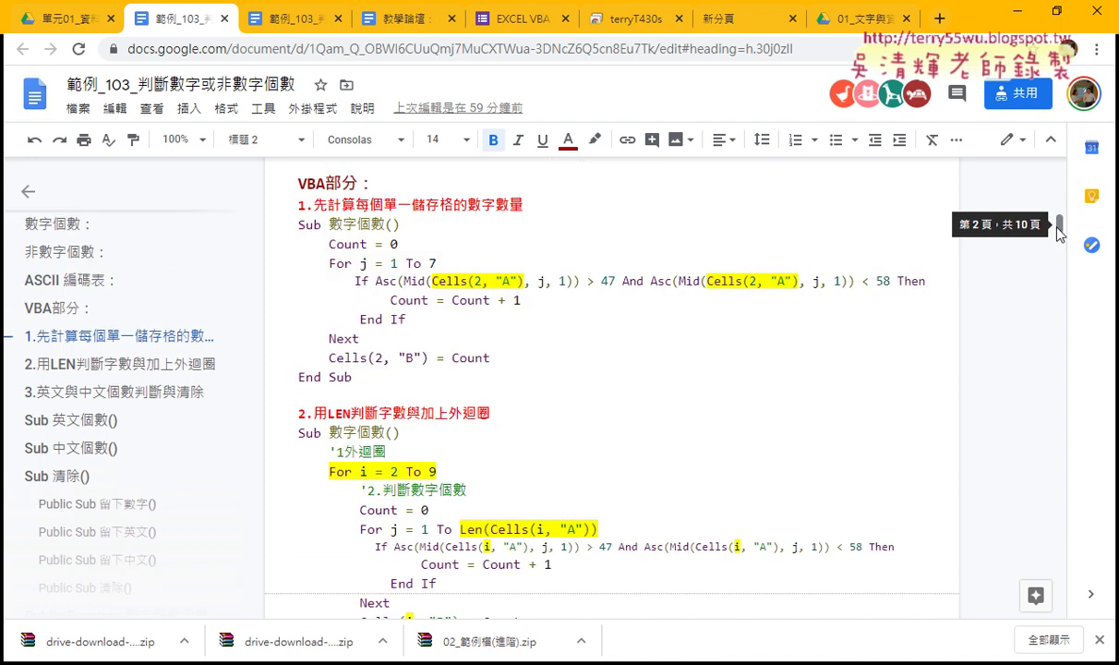